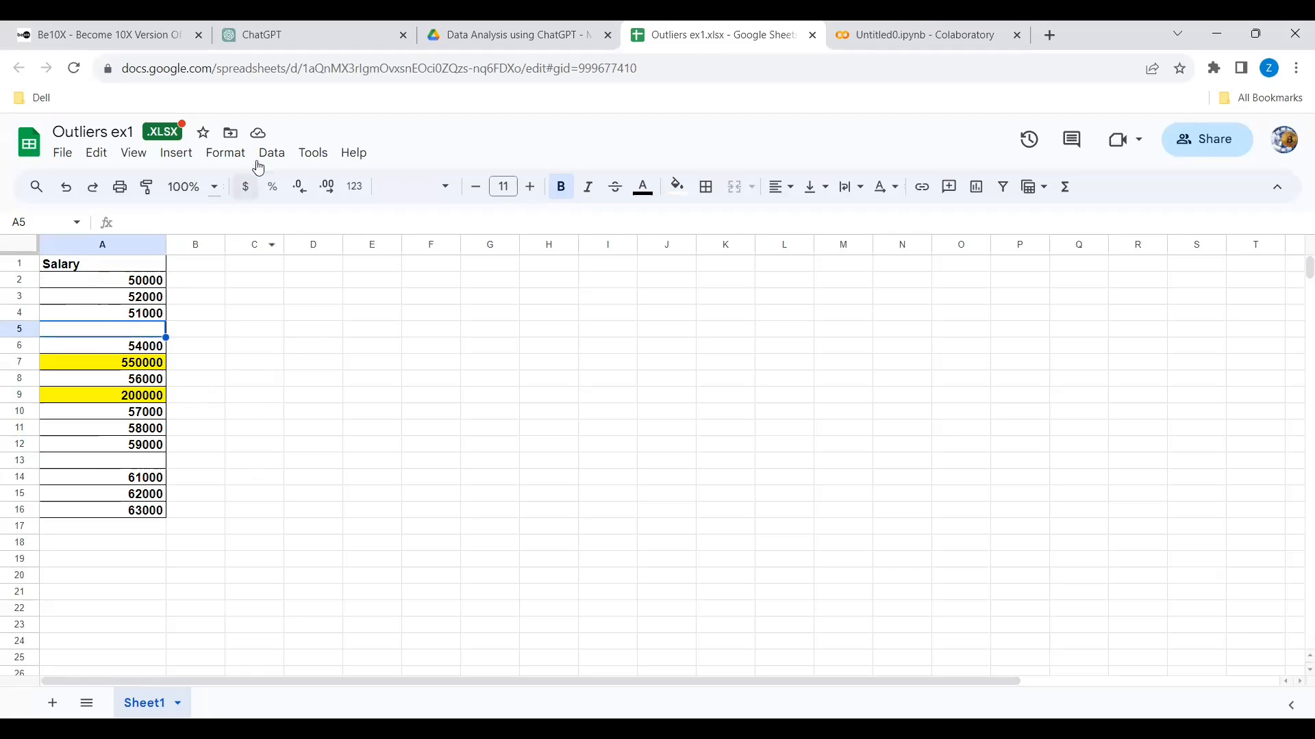
- Switch to ChatGPT and attach the spreadsheet Outliers ex1 from the Desktop to the new chat
click(291, 41)
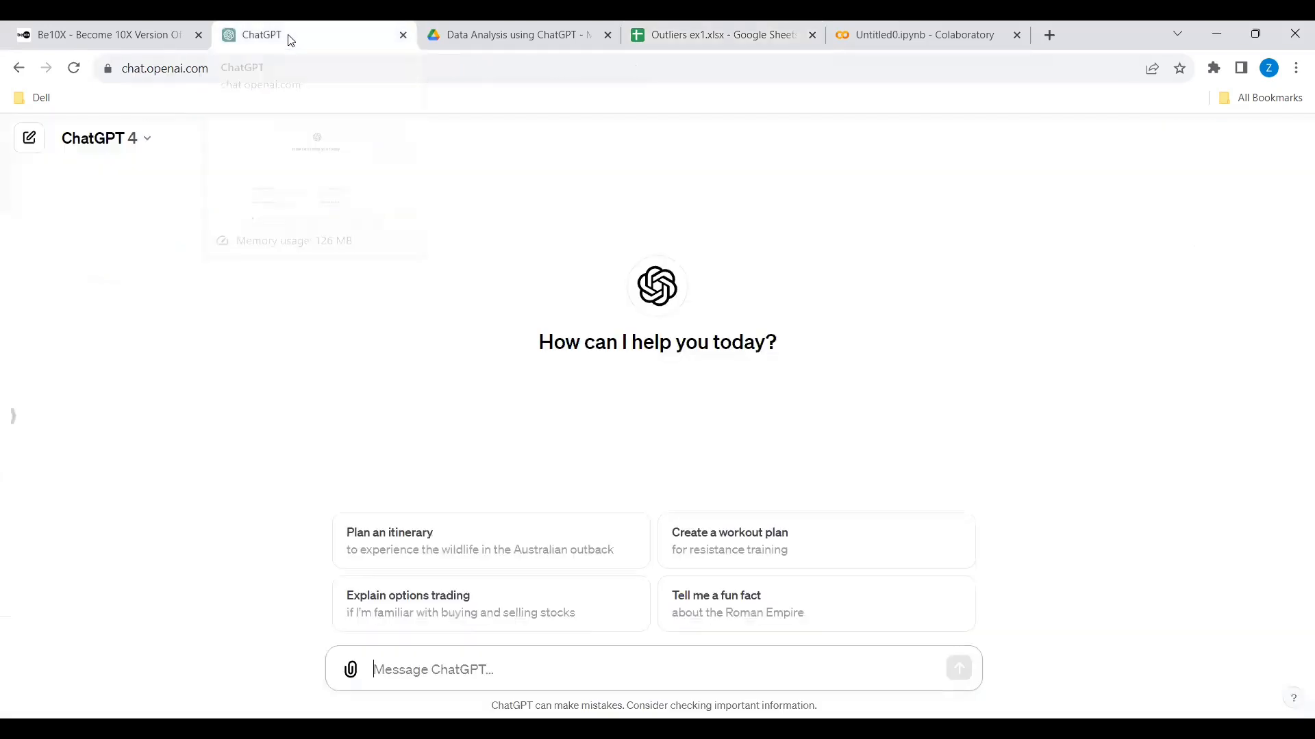
click(352, 671)
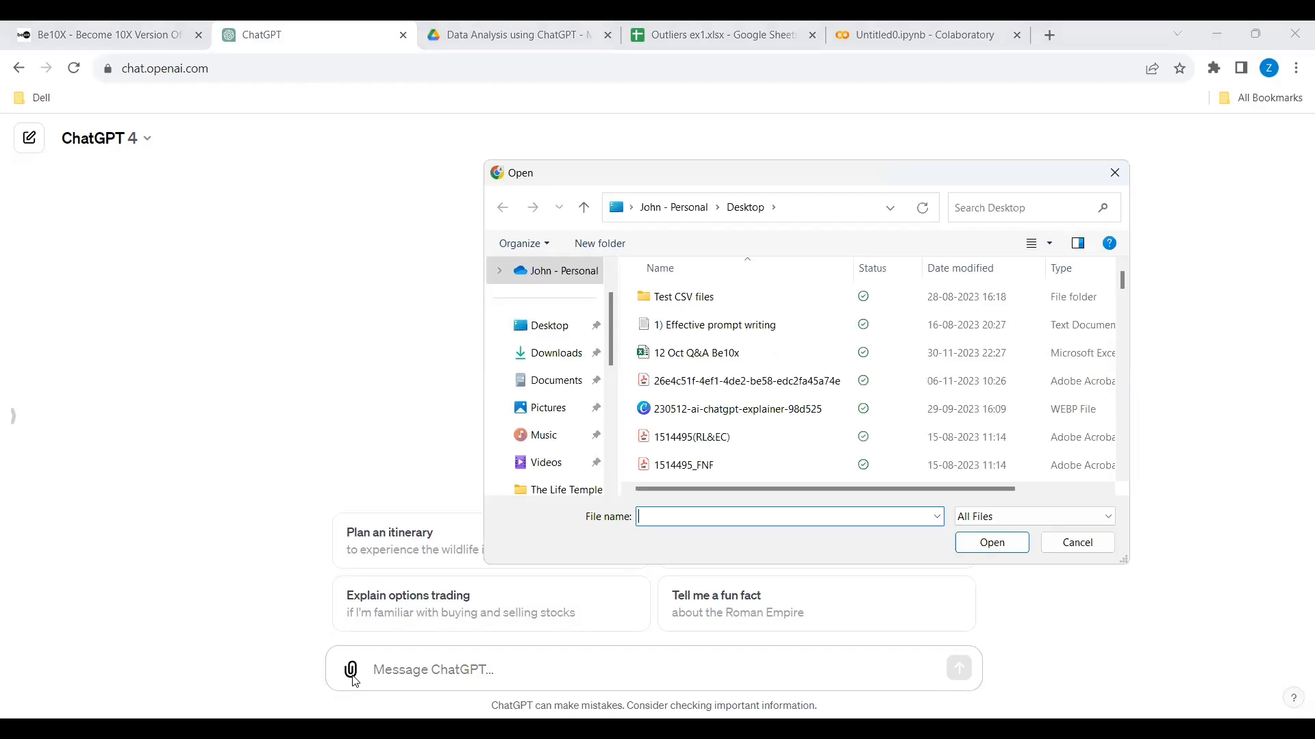
click(703, 330)
key(o)
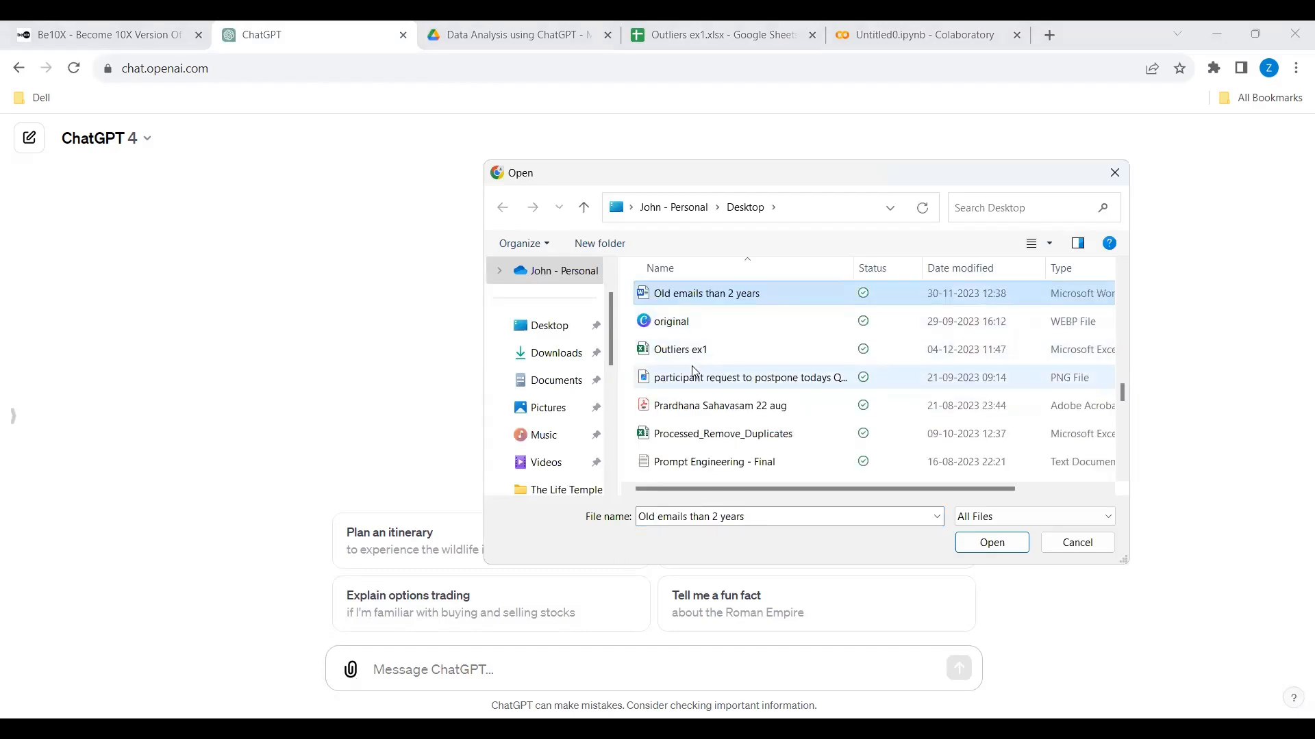
click(693, 356)
double_click(693, 357)
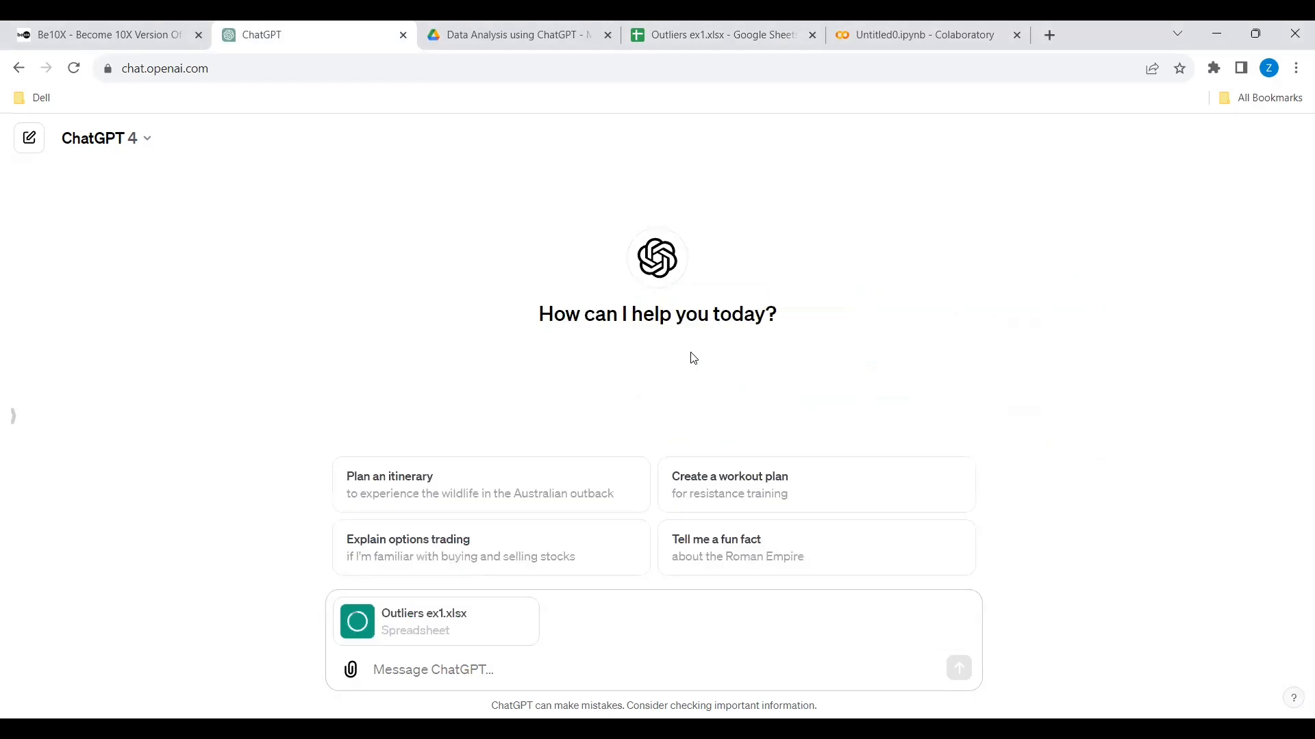
- Send the prompt "Data attached above. Give a python code as how to handle the missing values for 'Salary' column for Data Analysis. Explain the method too."
click(536, 664)
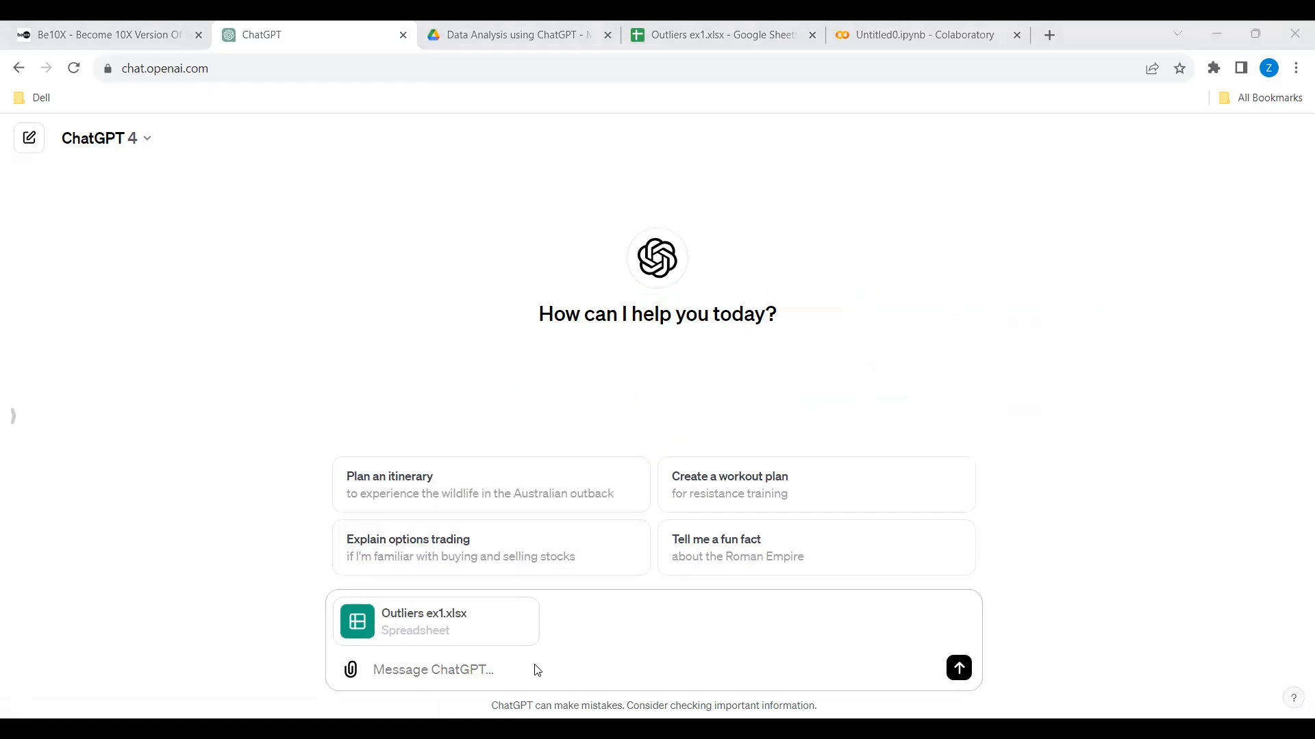
click(536, 670)
text(Data attached above)
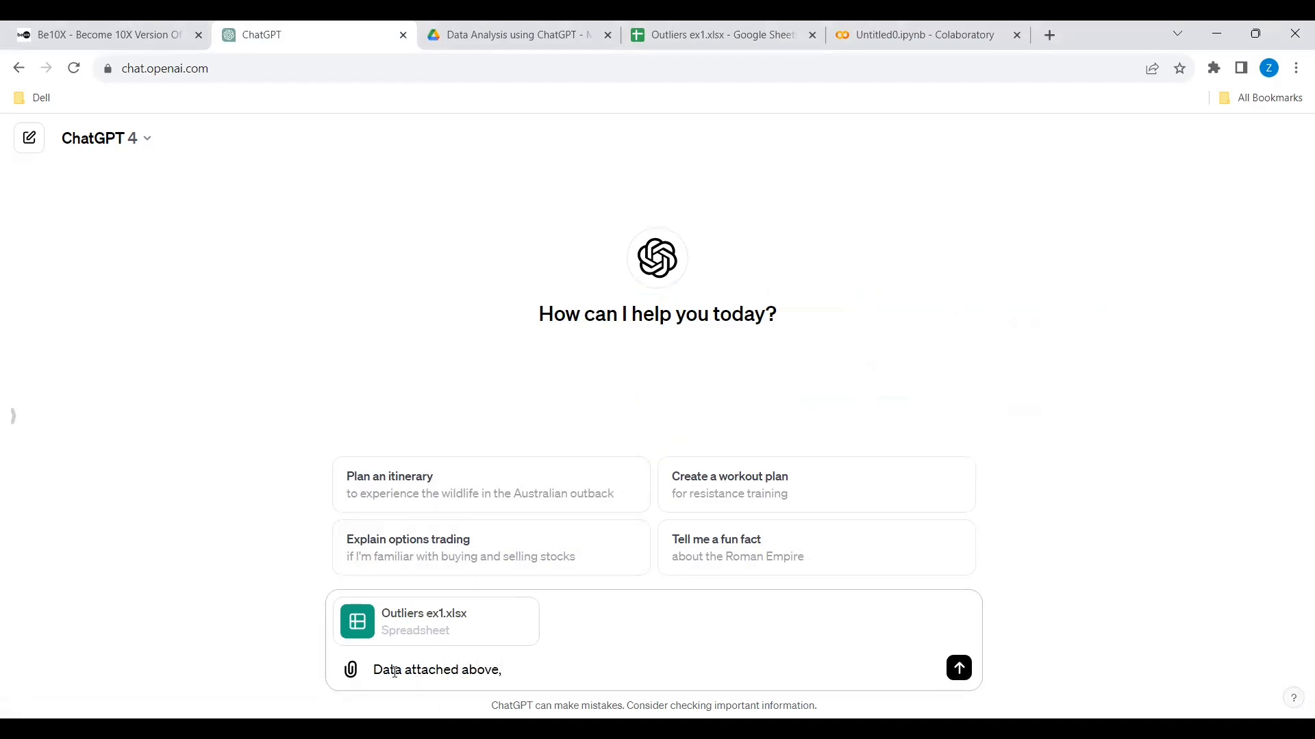
text(. Give a python code as how to handle )
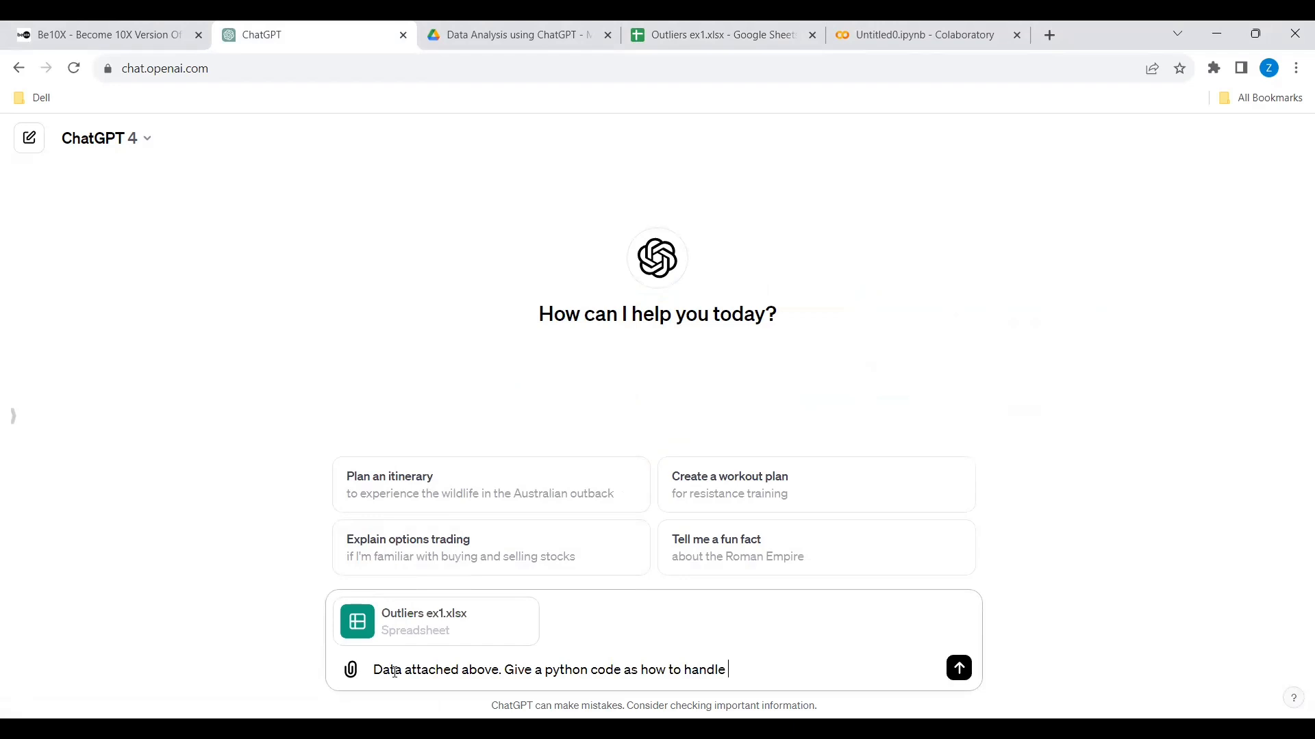
text(the missing vlalues for)
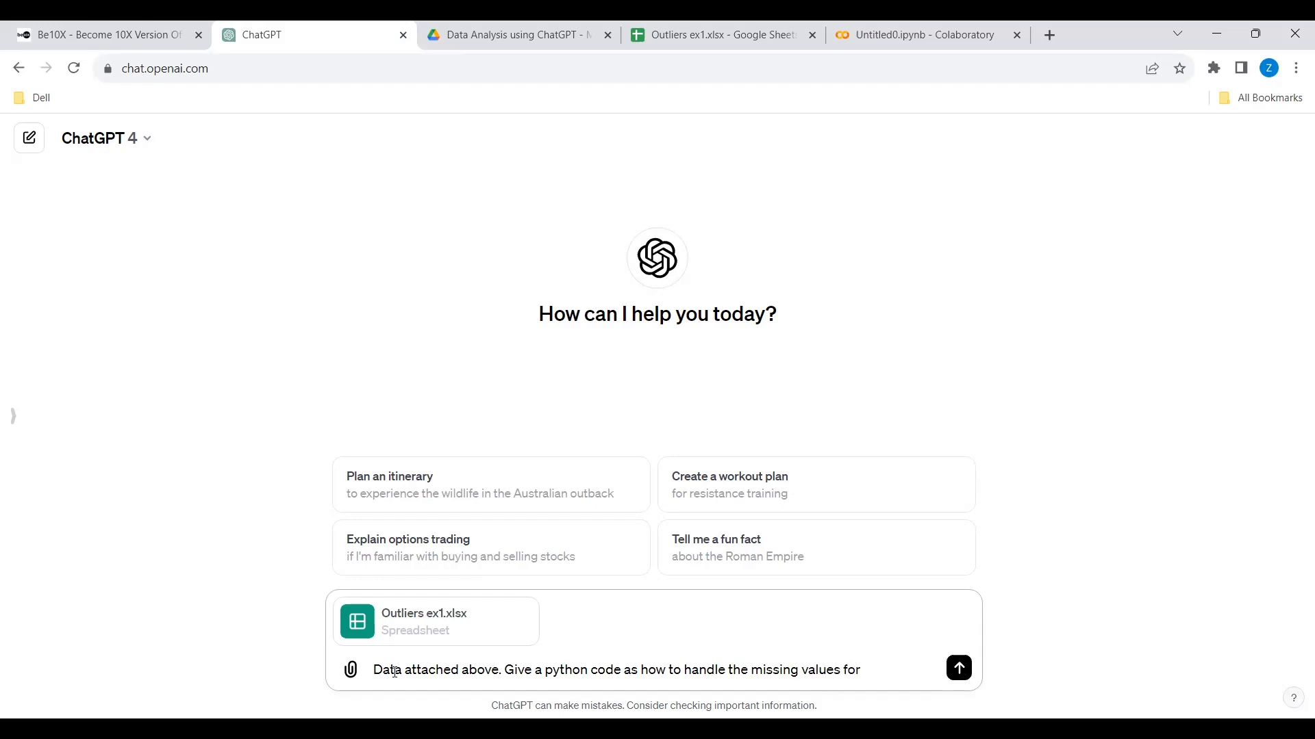
click(723, 35)
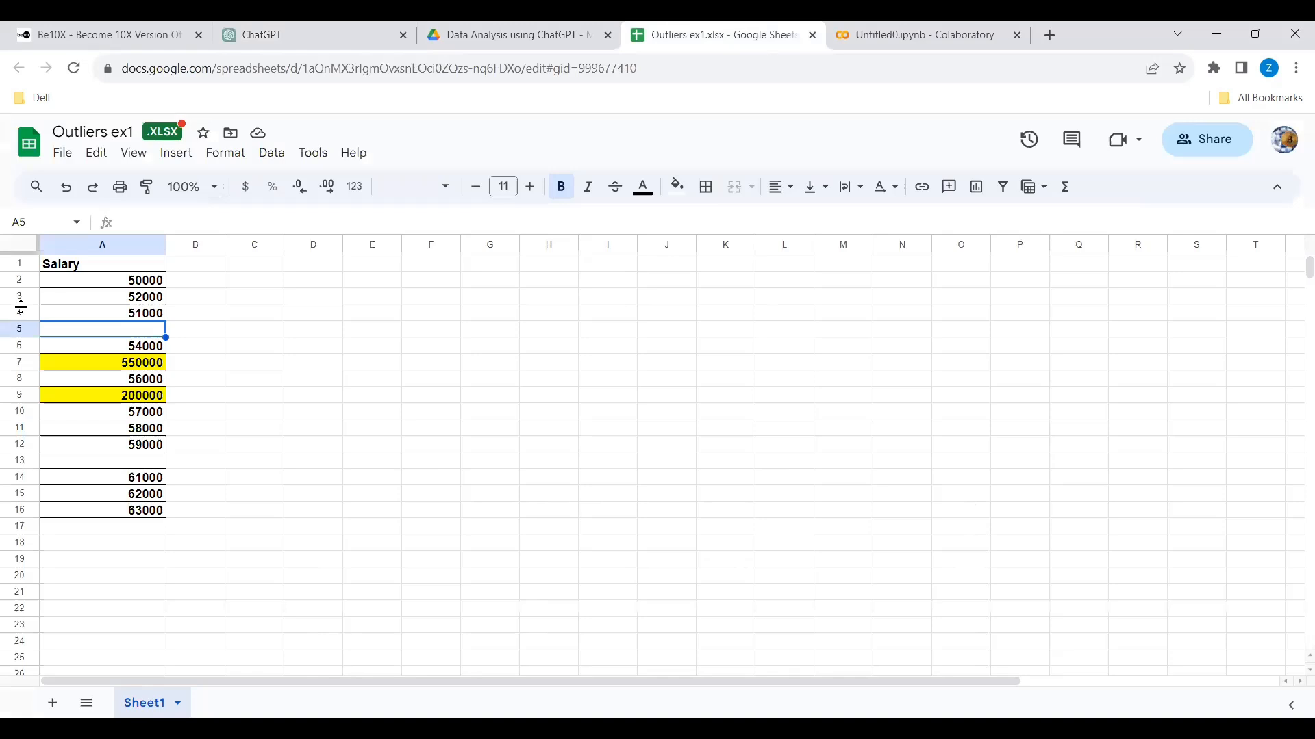
click(297, 35)
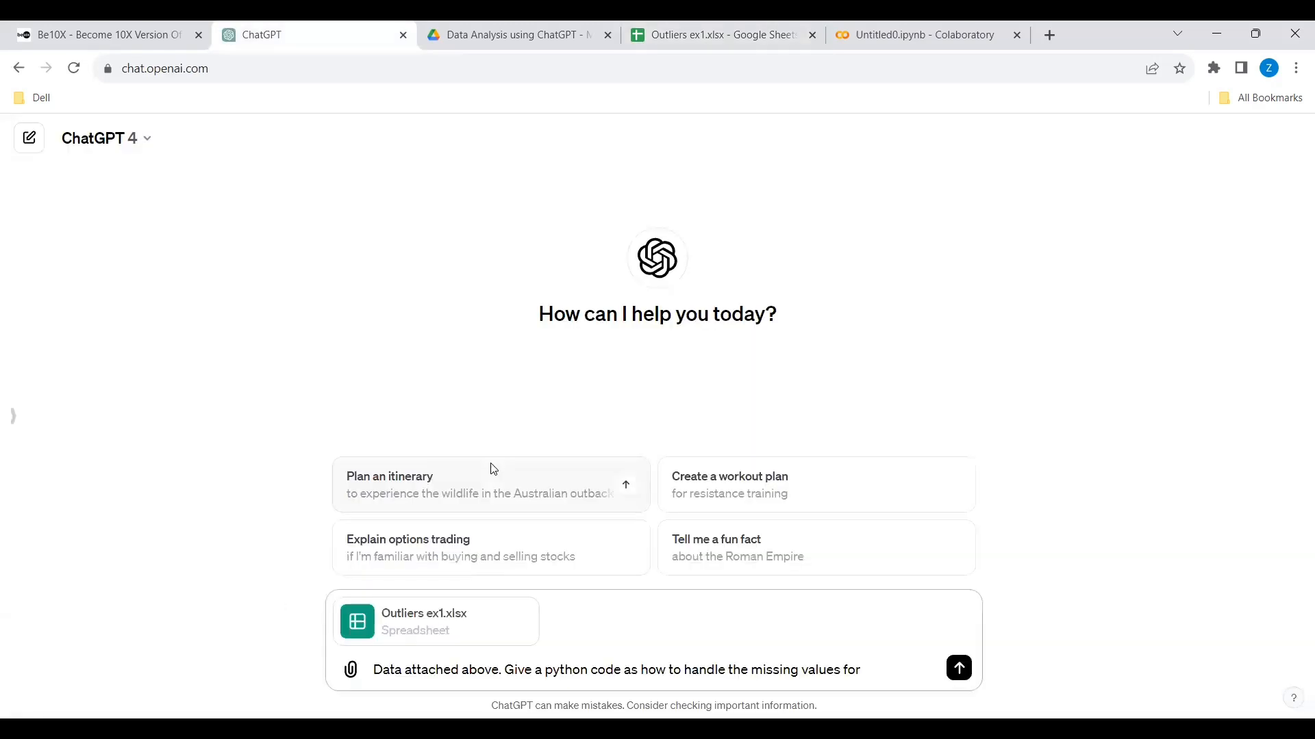
text('Salary' column)
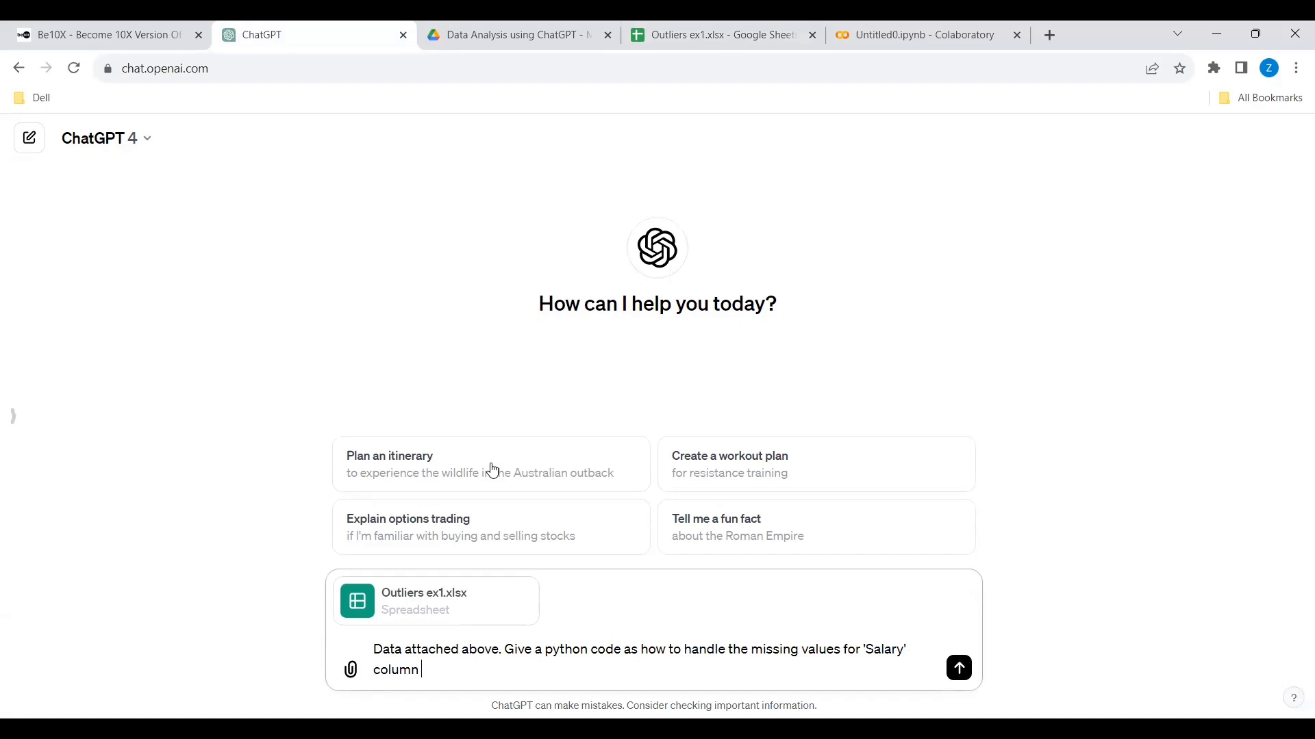
text( for Data Analysis. Expl)
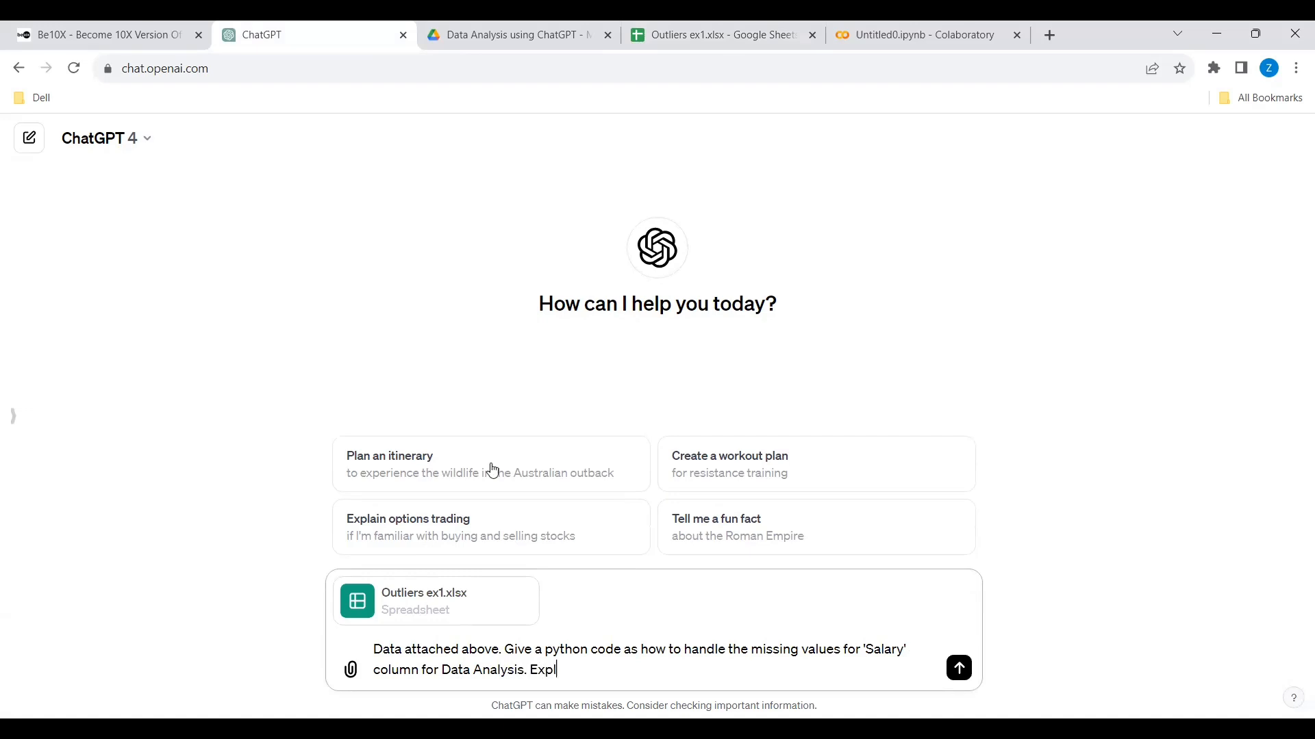
text(ain the method too.)
key(Return)
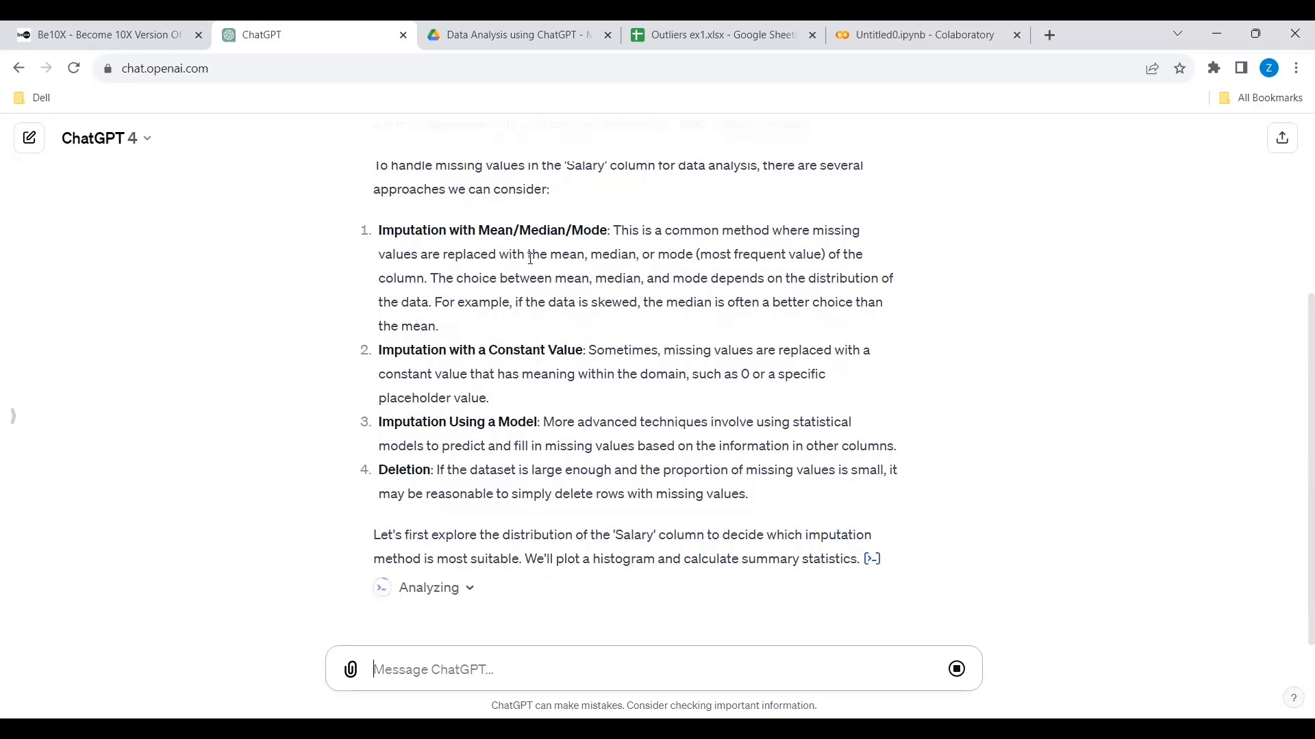
- Read the listed imputation methods and examine the Distribution of Salary histogram in the response
drag(479, 230, 611, 232)
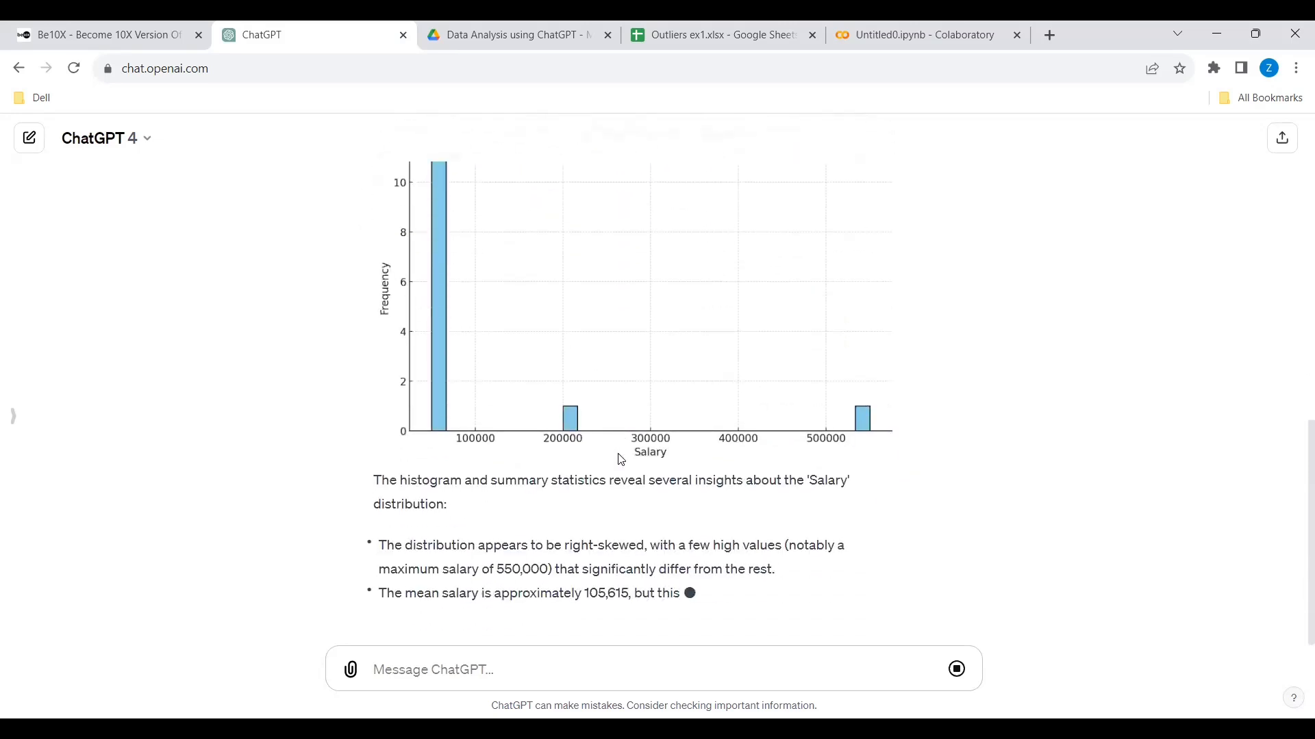
scroll(507, 368, up, 6)
scroll(507, 368, down, 2)
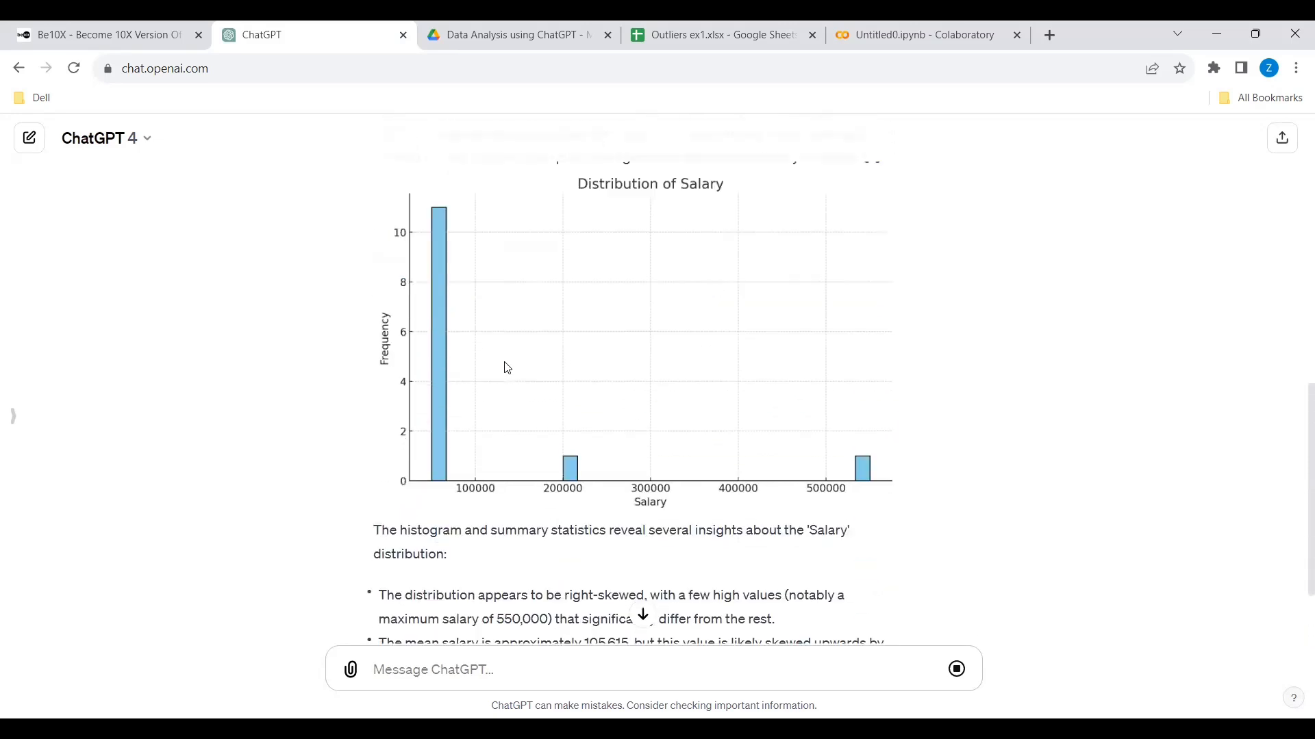
scroll(621, 411, down, 3)
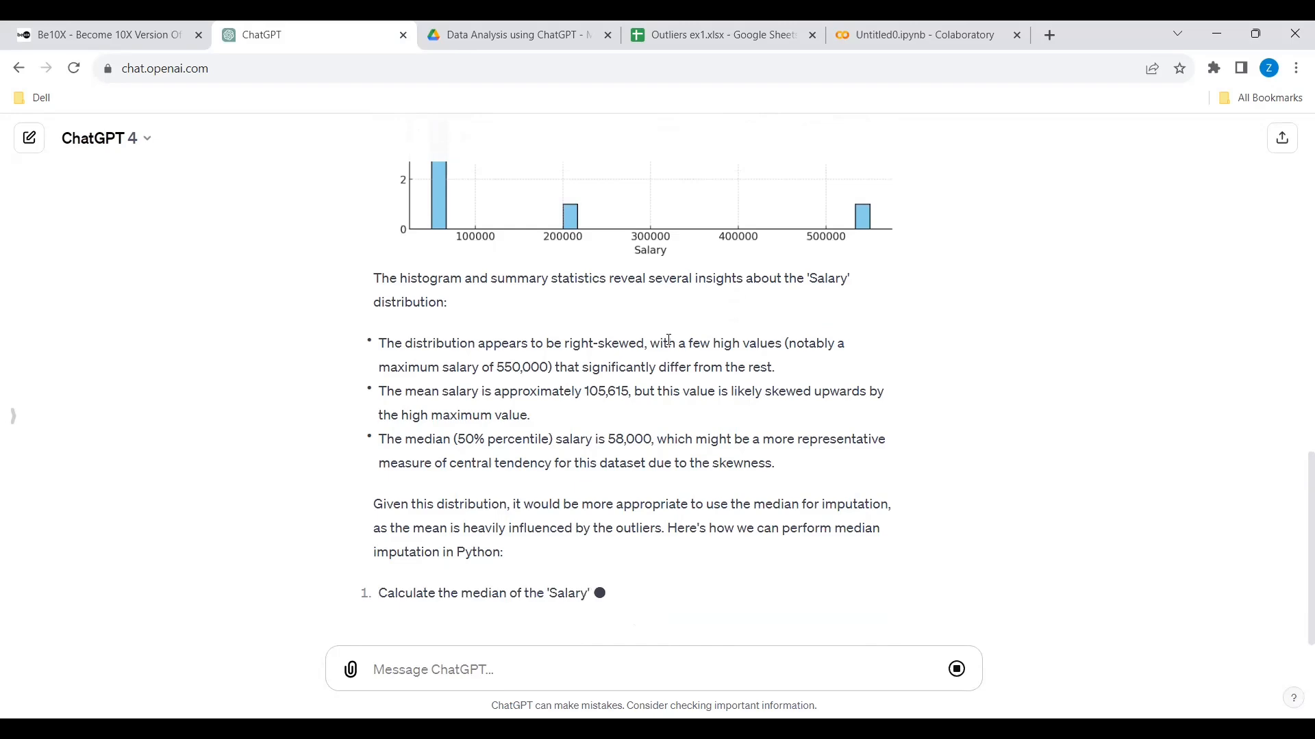
scroll(628, 363, up, 4)
scroll(817, 528, down, 4)
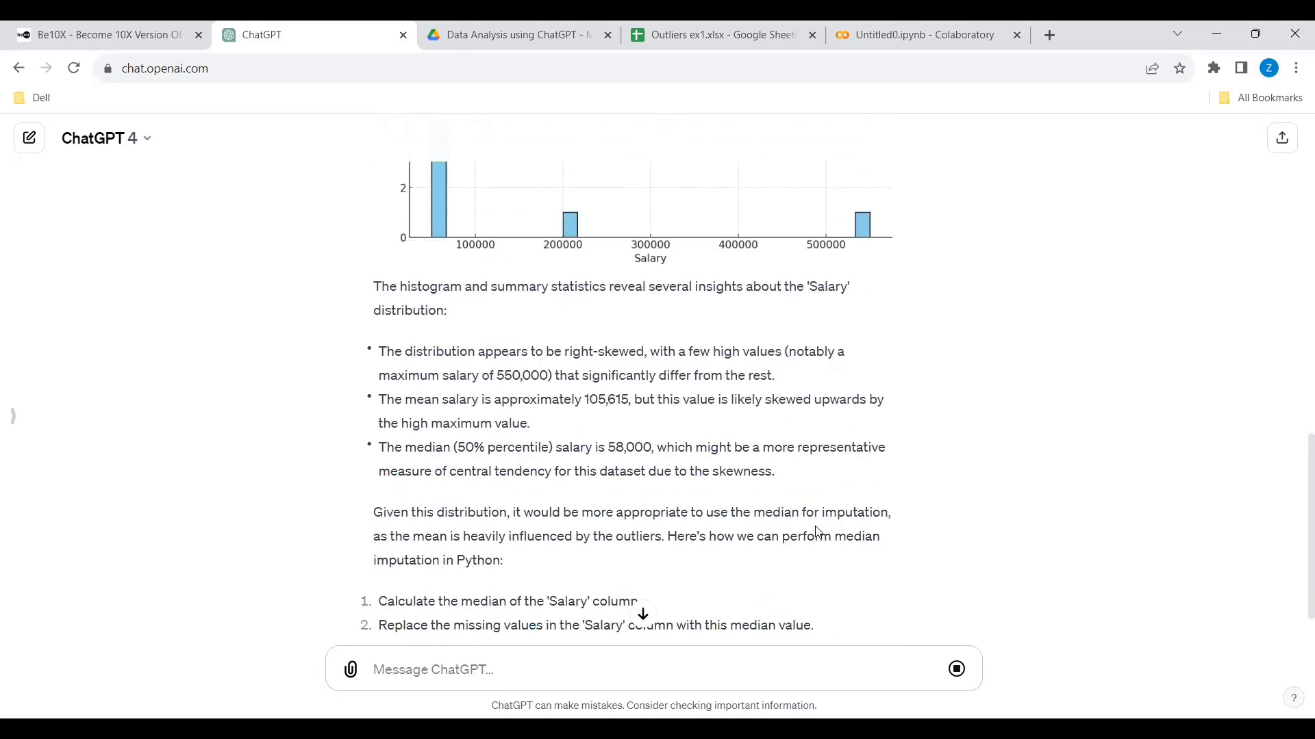
scroll(803, 499, down, 1)
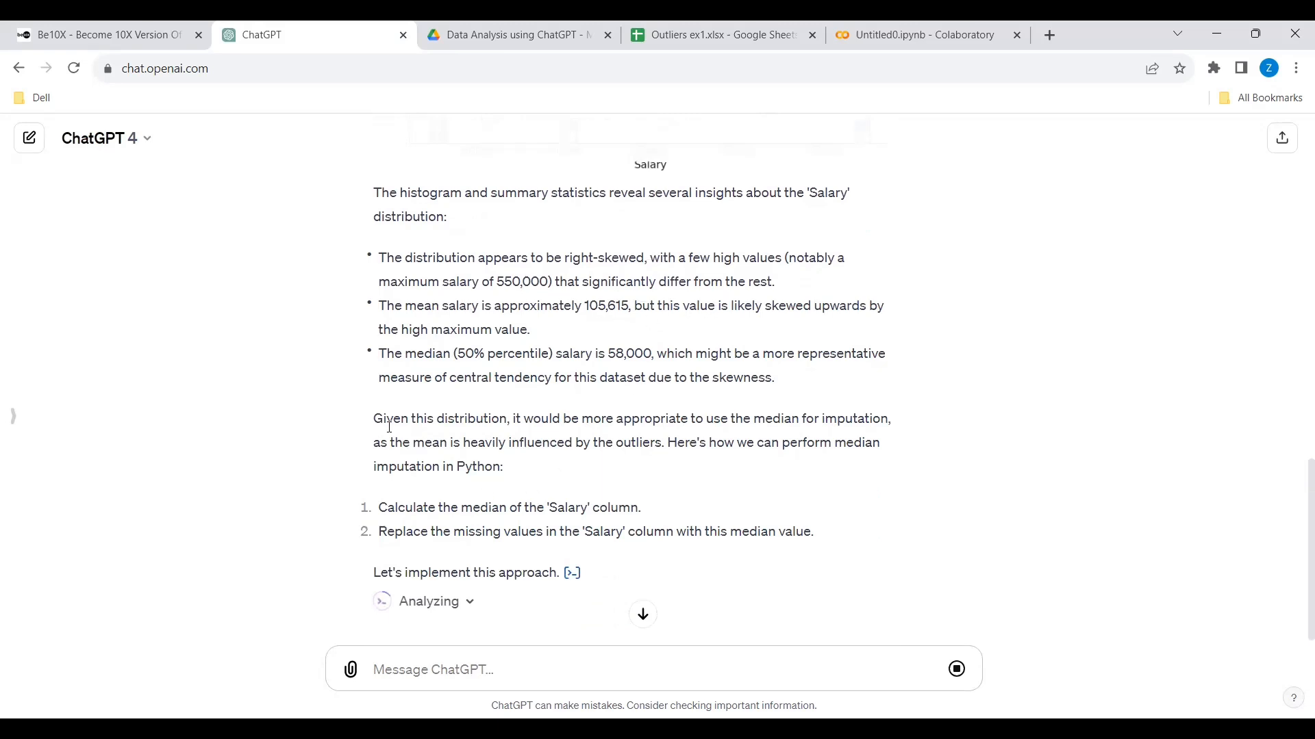
- Review the recommendation on which imputation method to use and compare it with the methods listed earlier in the response
drag(506, 421, 799, 420)
click(771, 436)
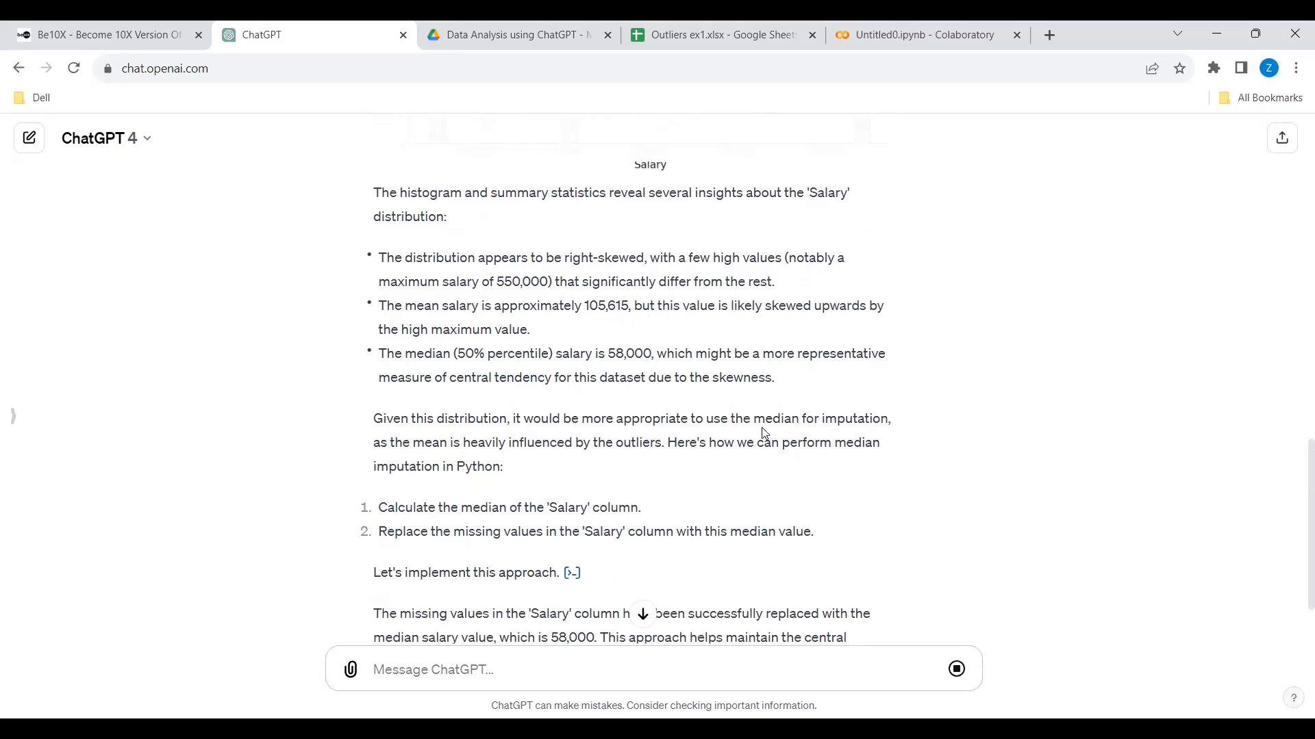
double_click(763, 420)
scroll(547, 479, up, 15)
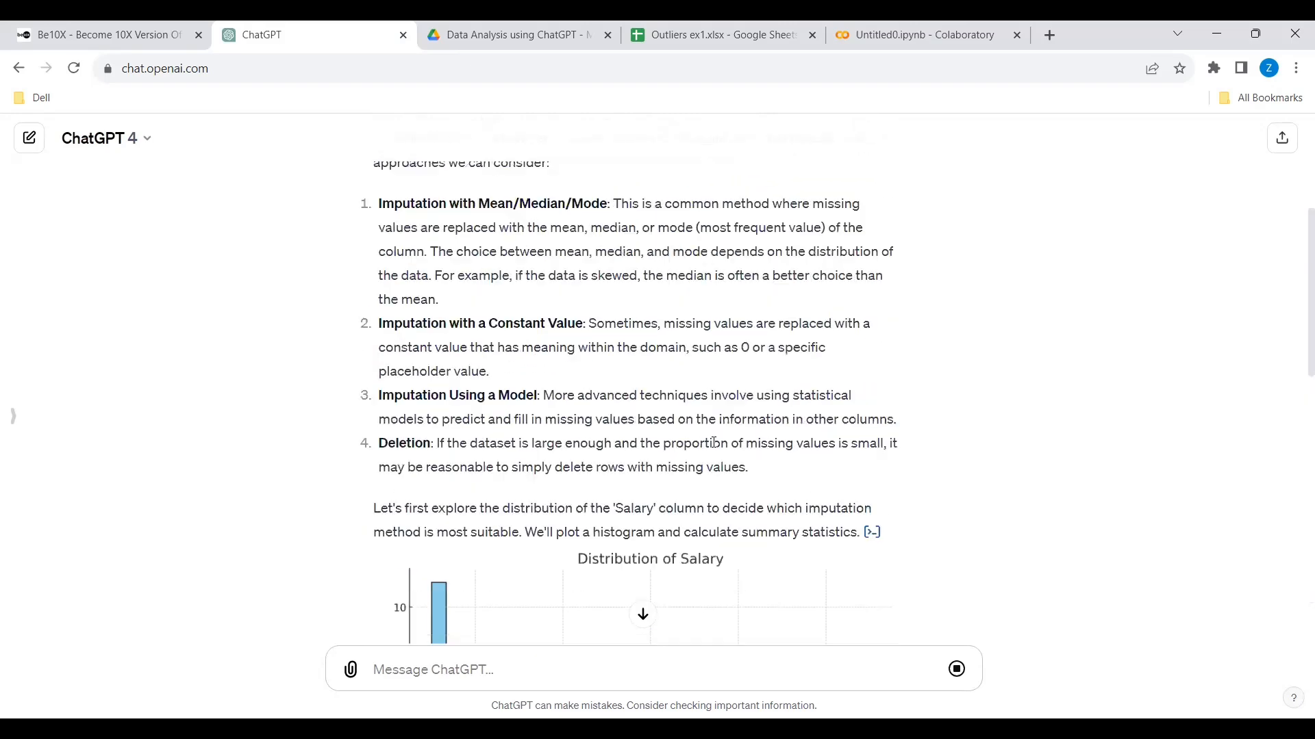
scroll(541, 517, down, 10)
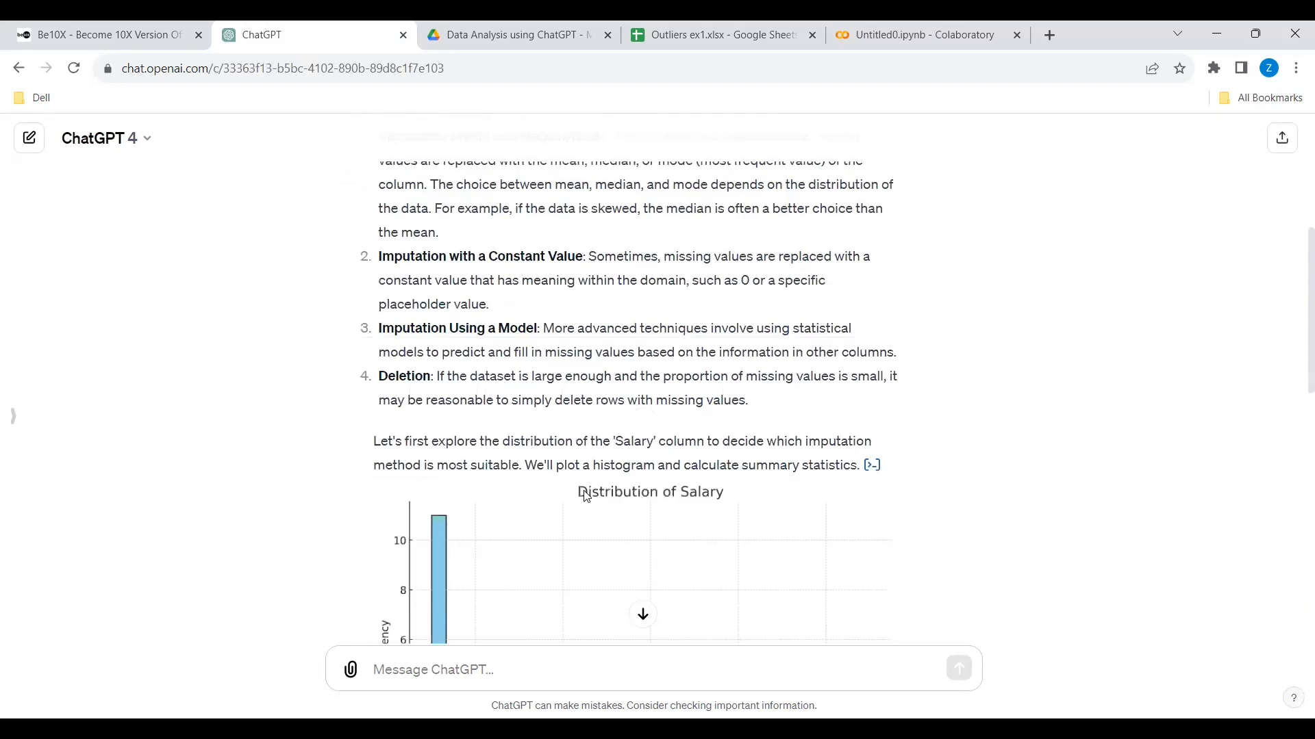
click(758, 493)
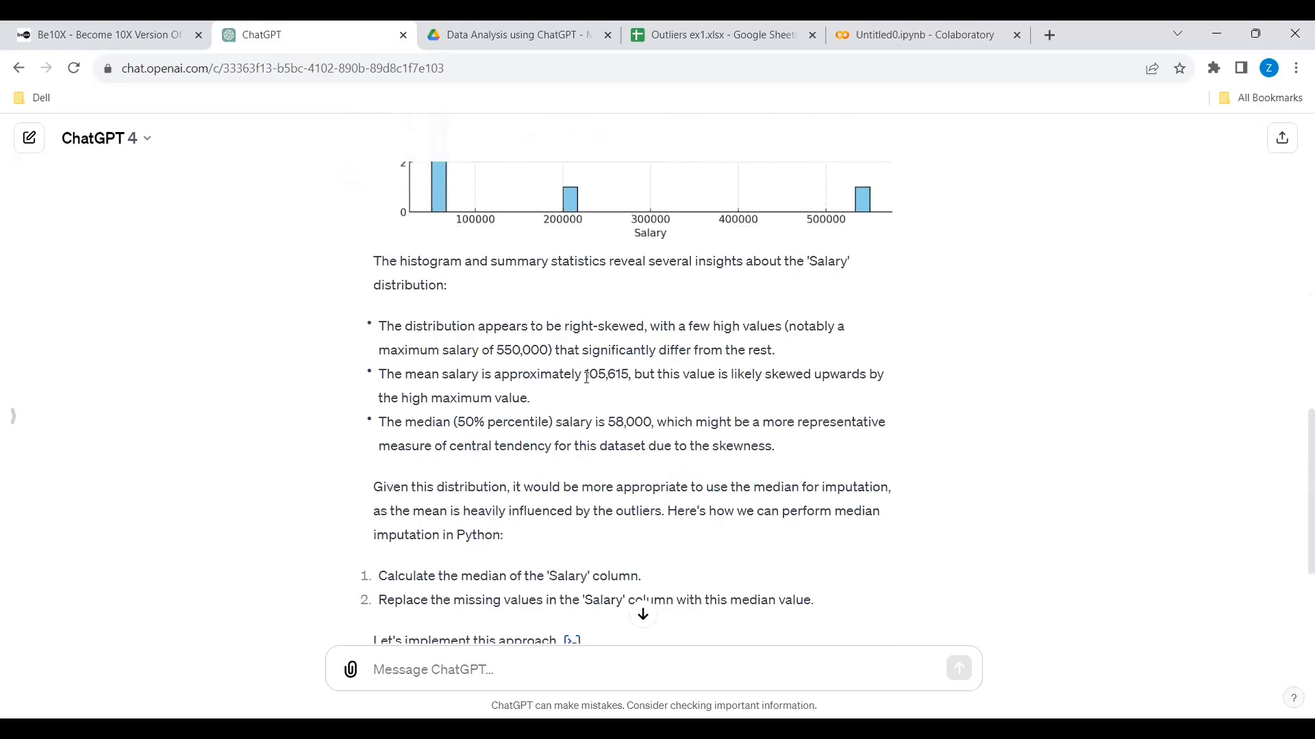
scroll(528, 402, up, 8)
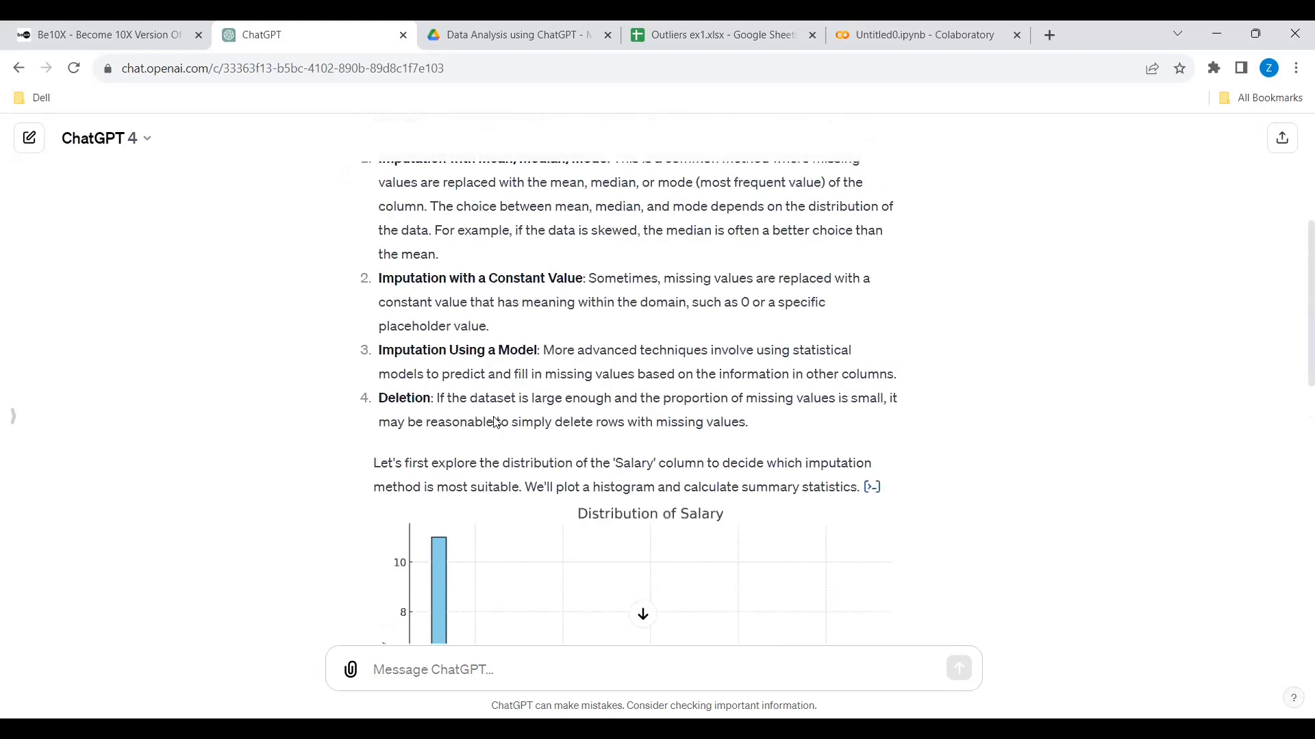
scroll(537, 379, down, 10)
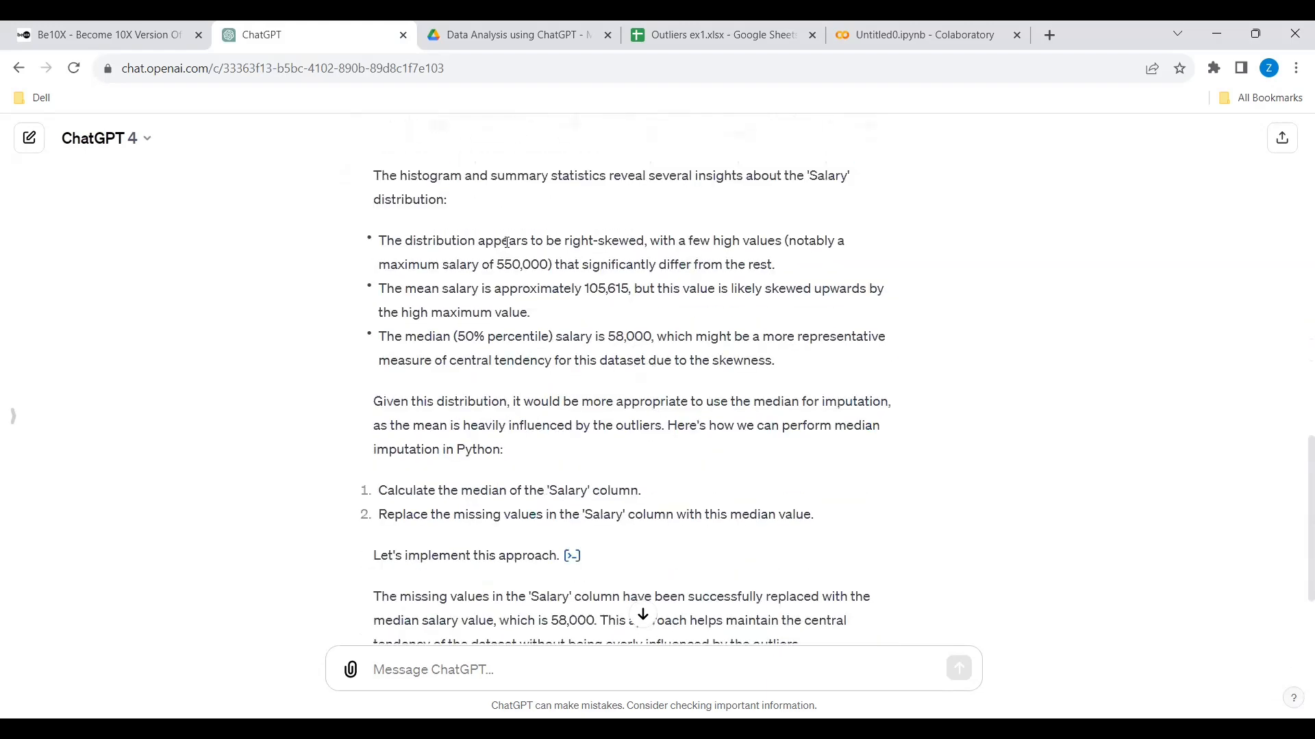
- Read the response's points on the salary distribution's skewness, mean and median, through to its closing remarks
drag(563, 241, 636, 241)
drag(432, 288, 643, 289)
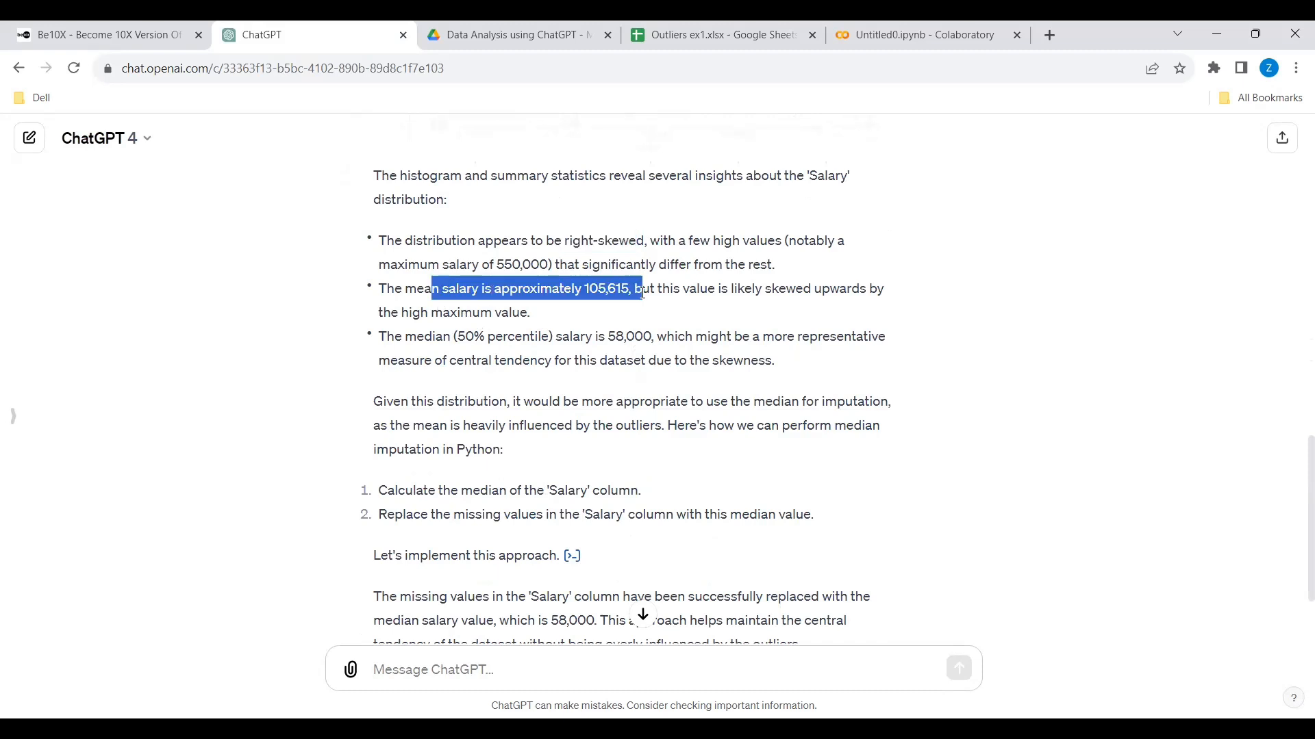
drag(730, 290, 830, 290)
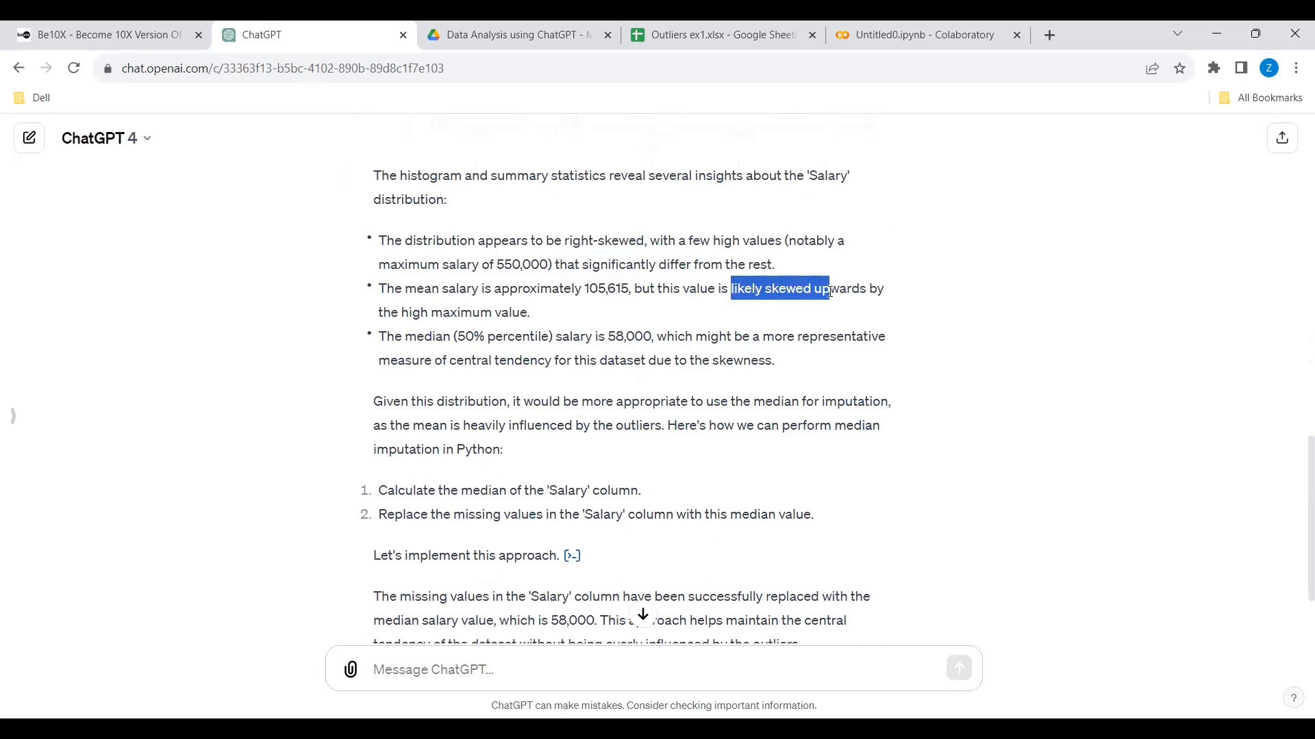
drag(388, 336, 541, 337)
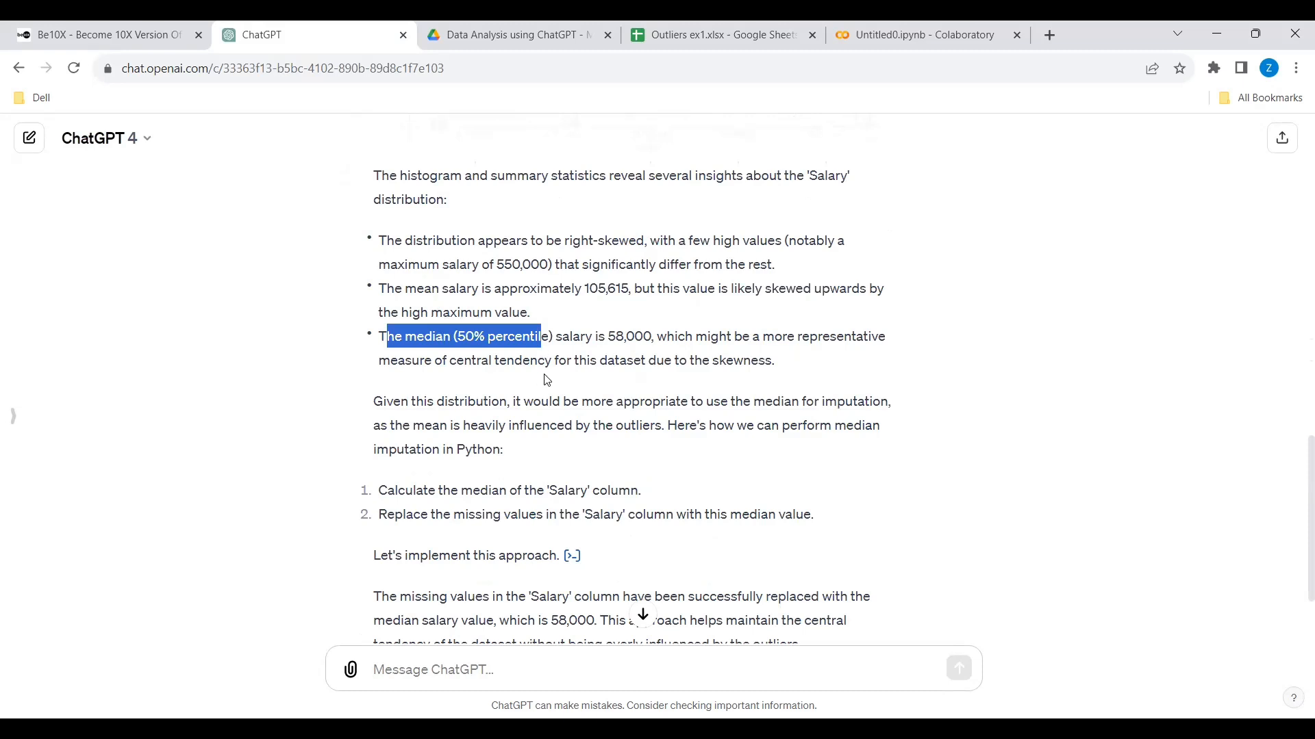
click(599, 344)
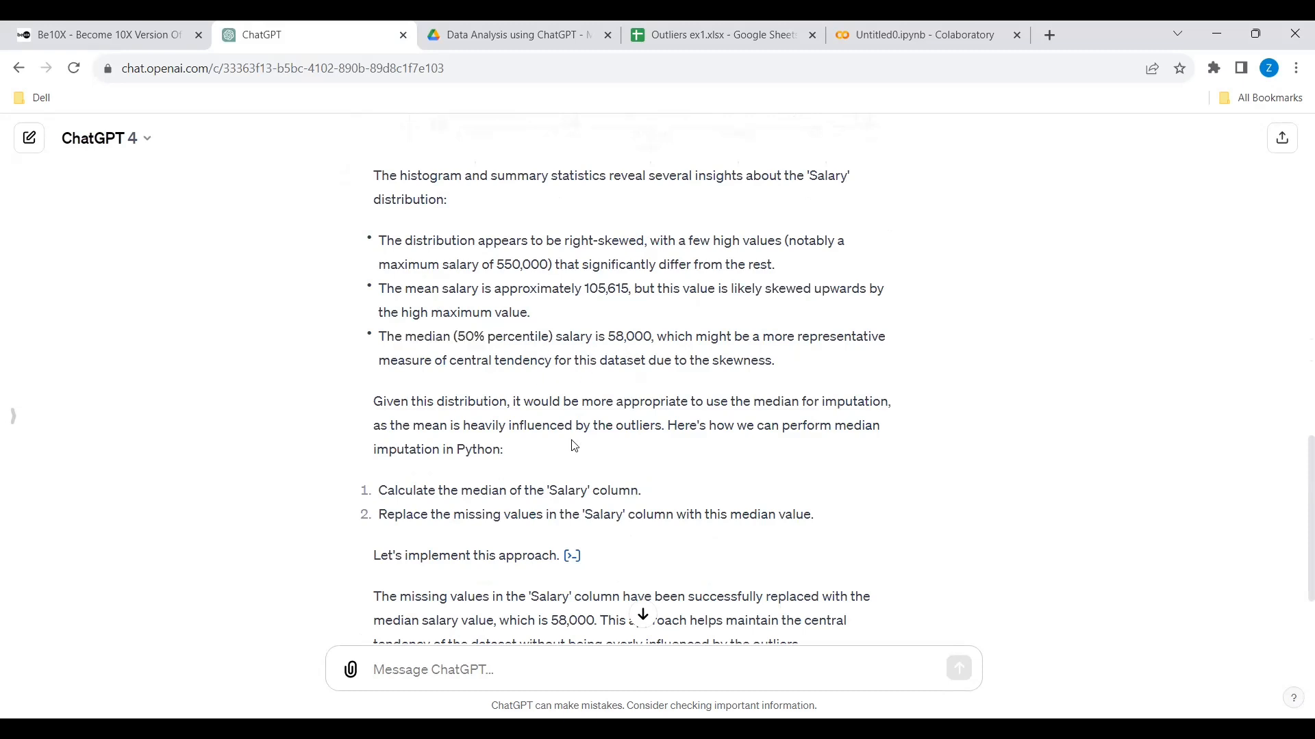
scroll(575, 446, down, 2)
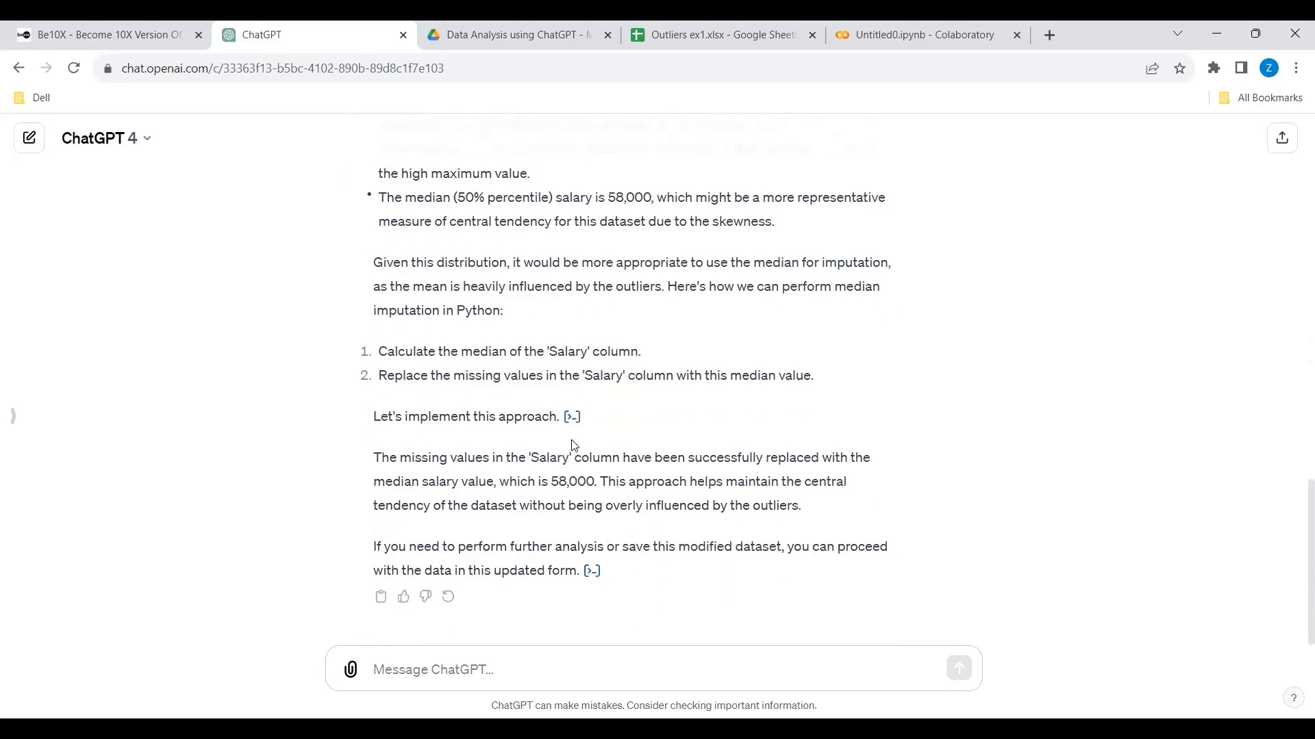
- Send the follow-up prompt "Give the python code for the above"
click(551, 653)
text(Giv)
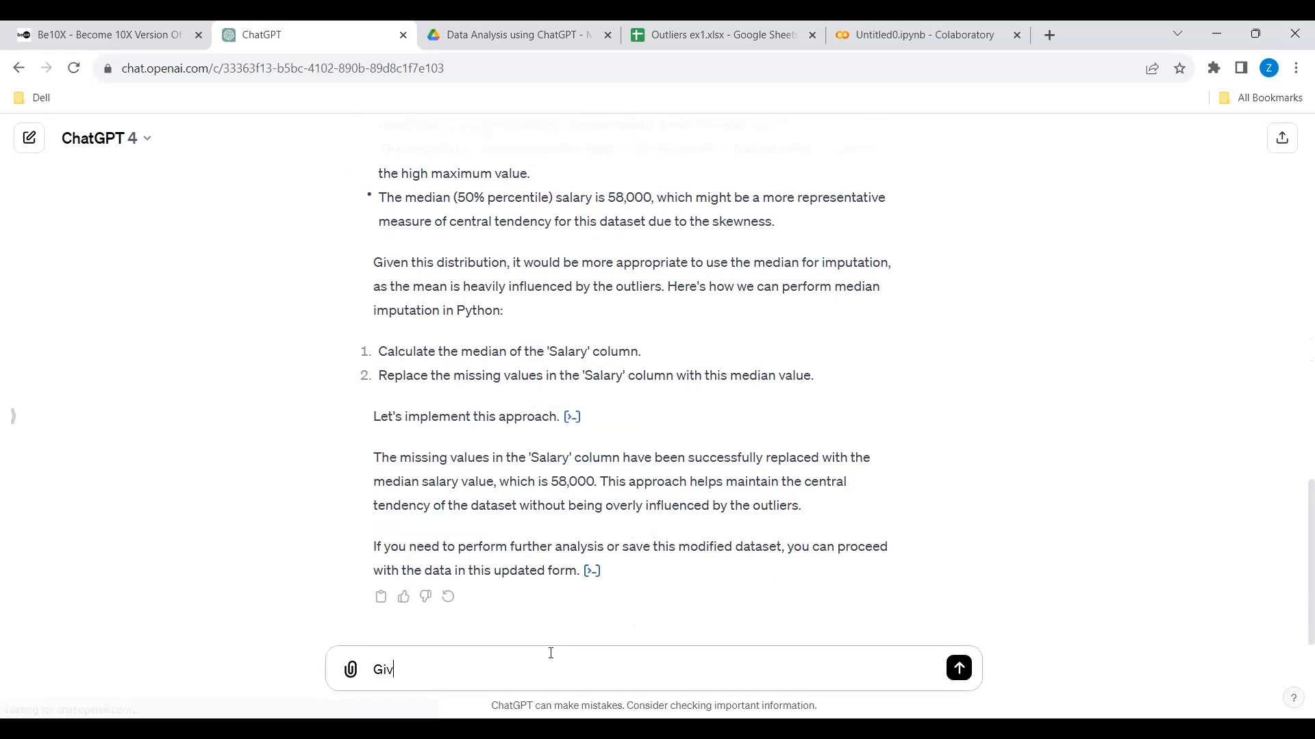
text(e the python code for the abp)
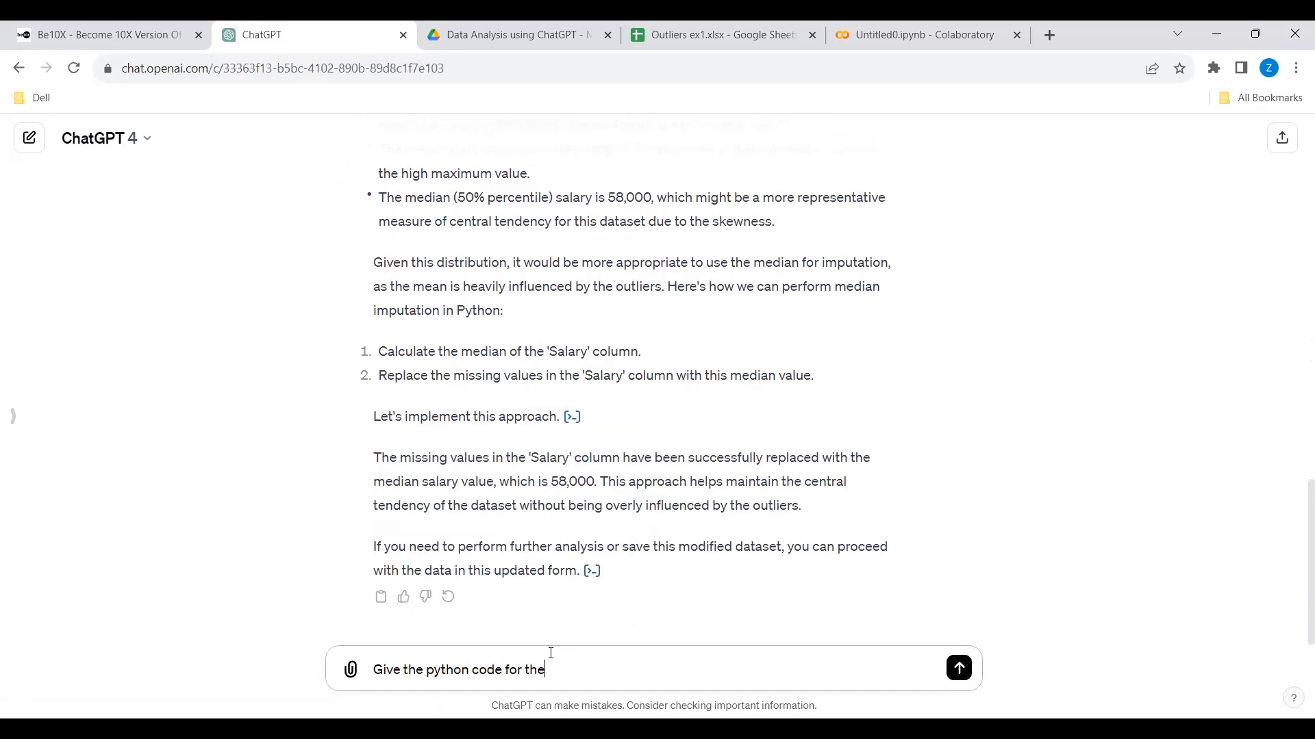
key(BackSpace)
text(oev)
text(ve)
key(Return)
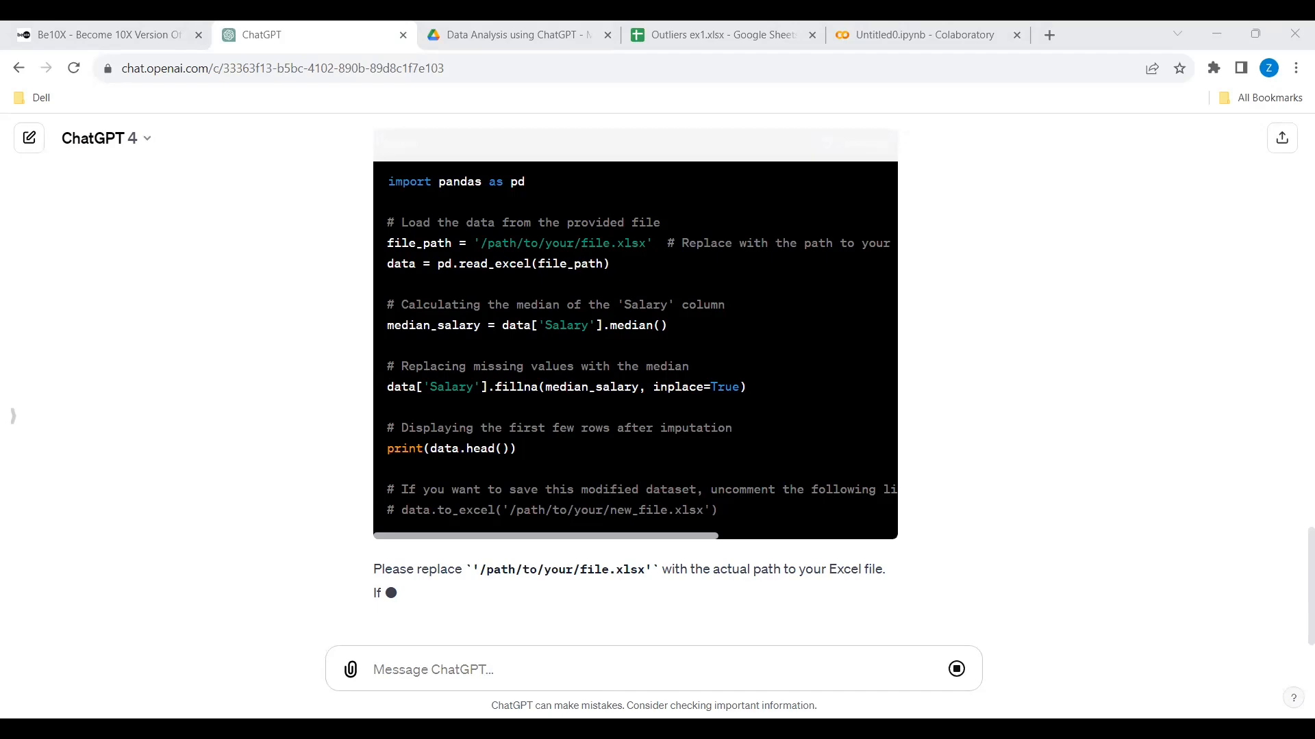
- Switch to the Be10X website and look through its home page from About Us to the What Will You Get? workshop section
click(149, 28)
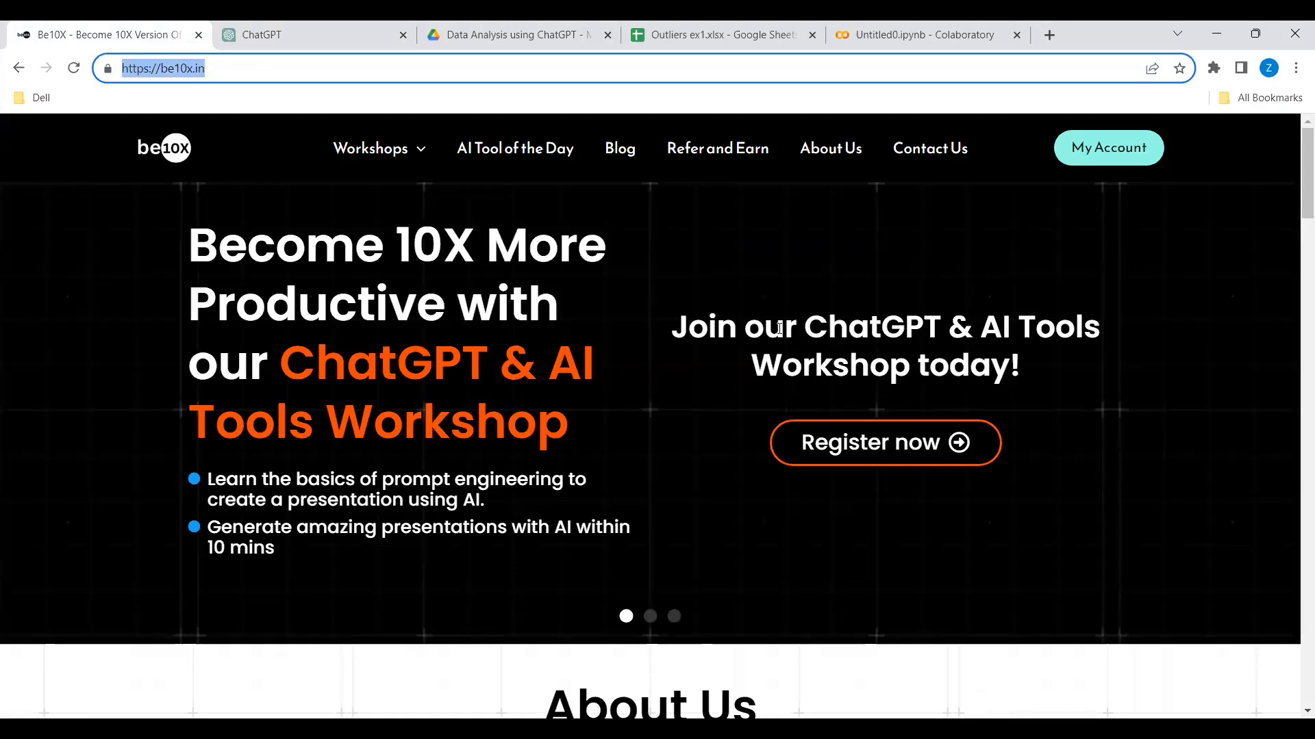
scroll(853, 357, down, 3)
scroll(853, 358, down, 10)
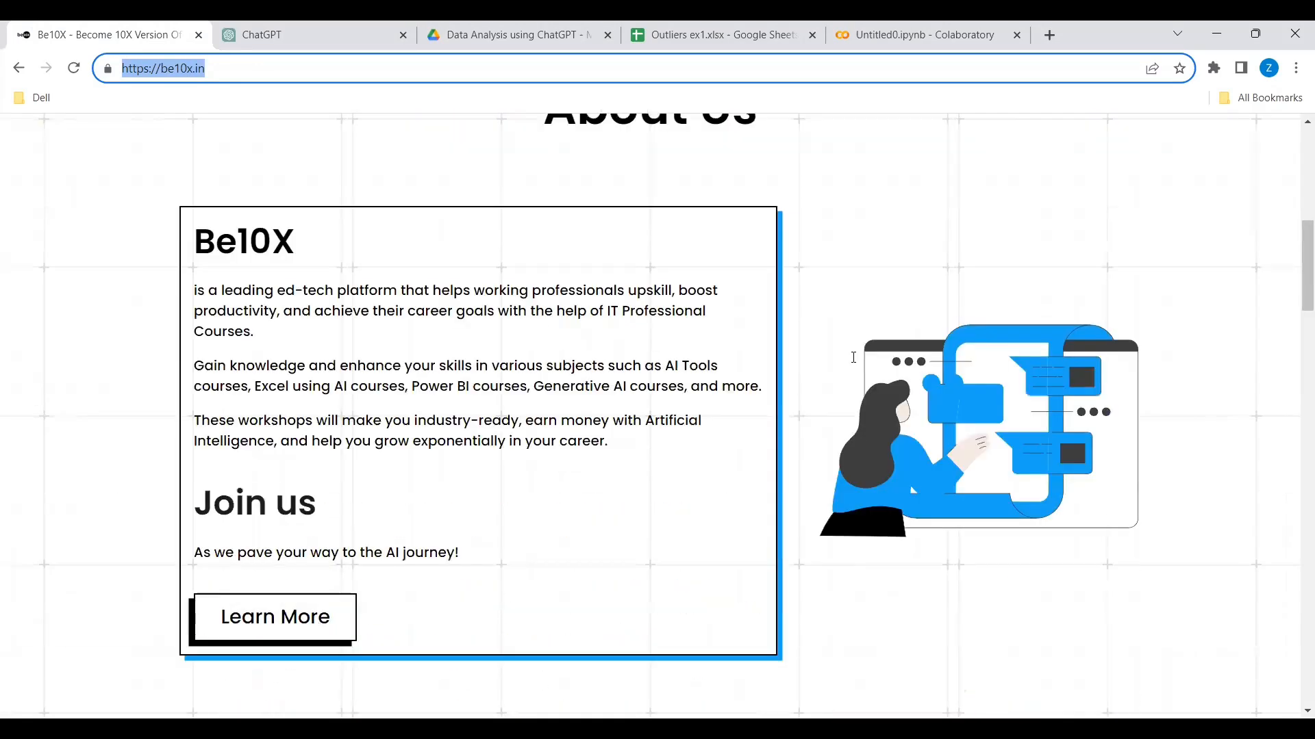
scroll(853, 358, down, 4)
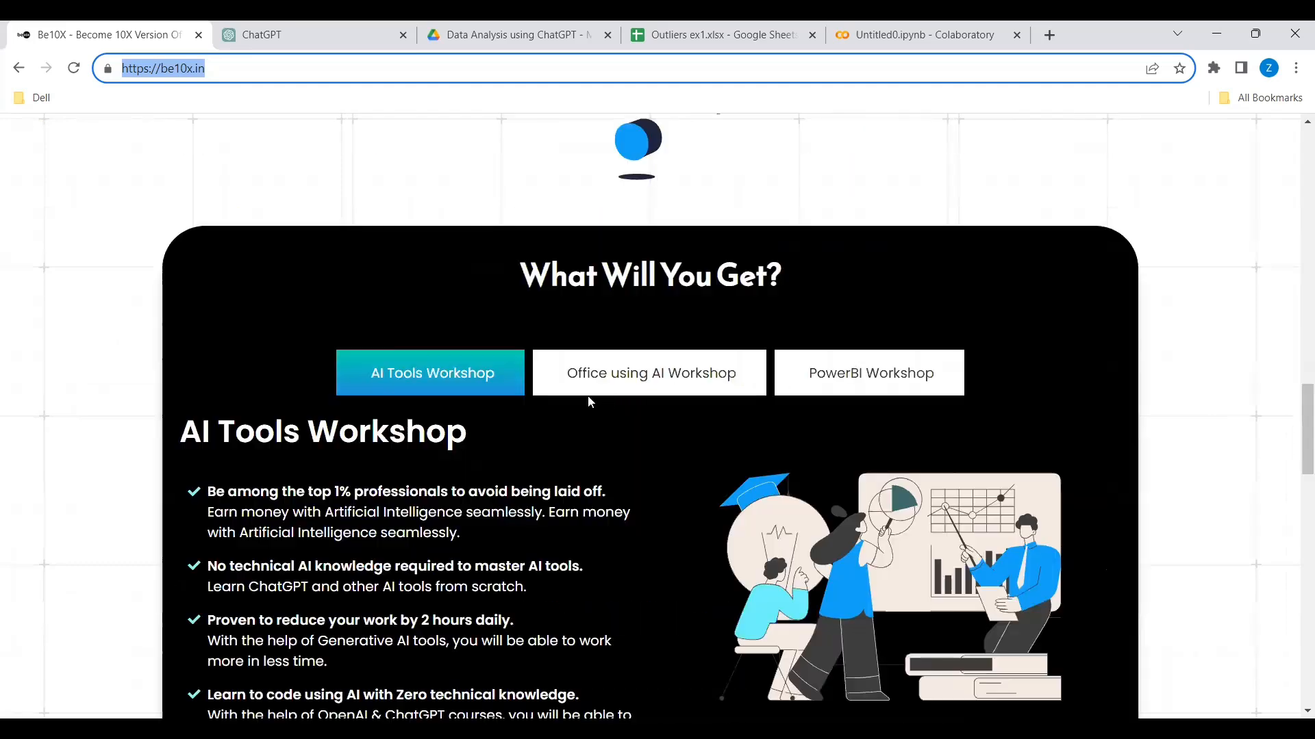
- Open the AI Tools Workshop page from the What Will You Get? section and look through it to the What Will You Learn in This Workshop? section
click(468, 377)
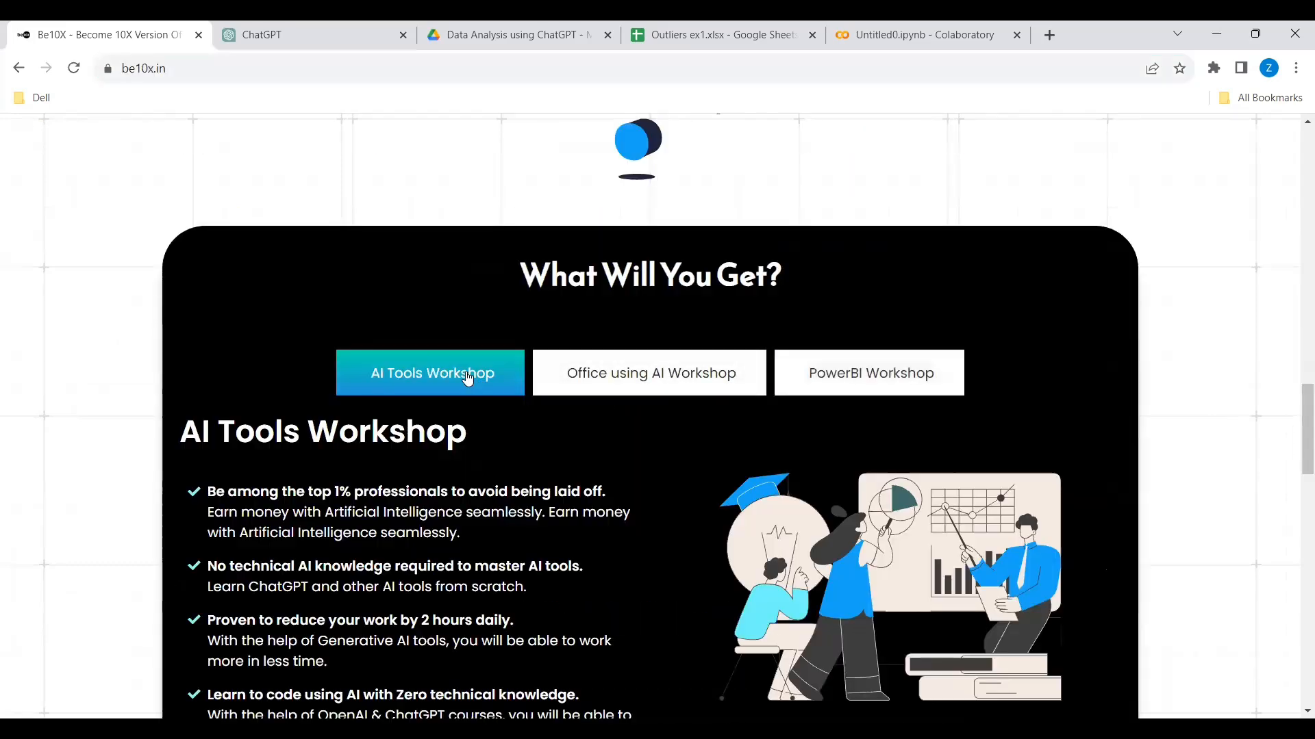
scroll(468, 377, down, 6)
click(308, 287)
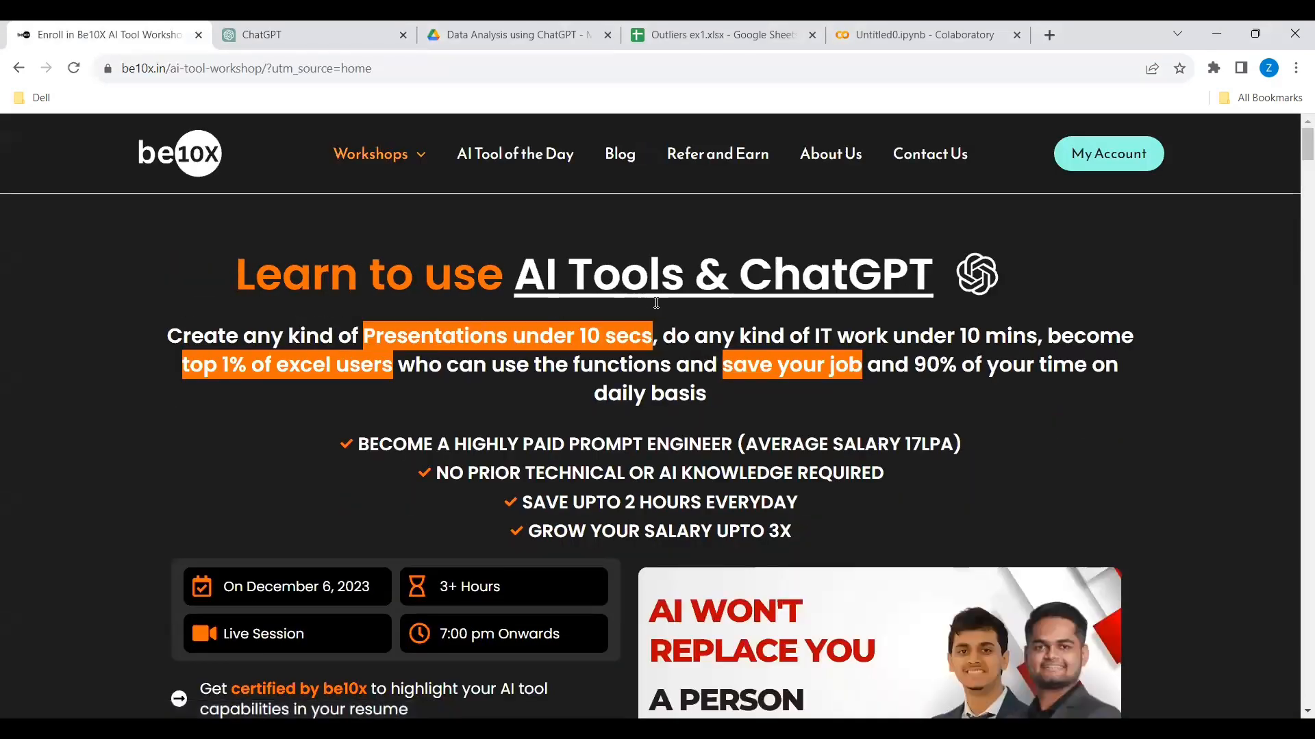
scroll(636, 303, down, 3)
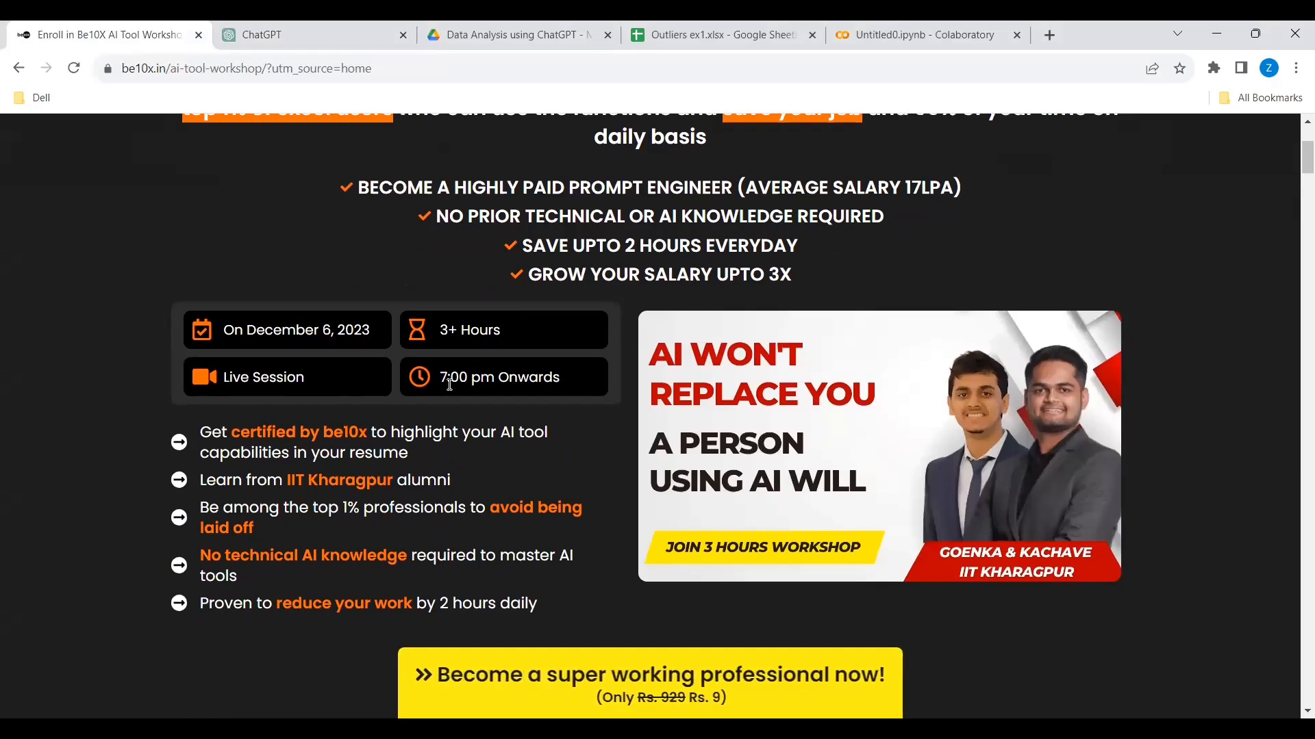
scroll(448, 383, down, 6)
scroll(448, 384, down, 11)
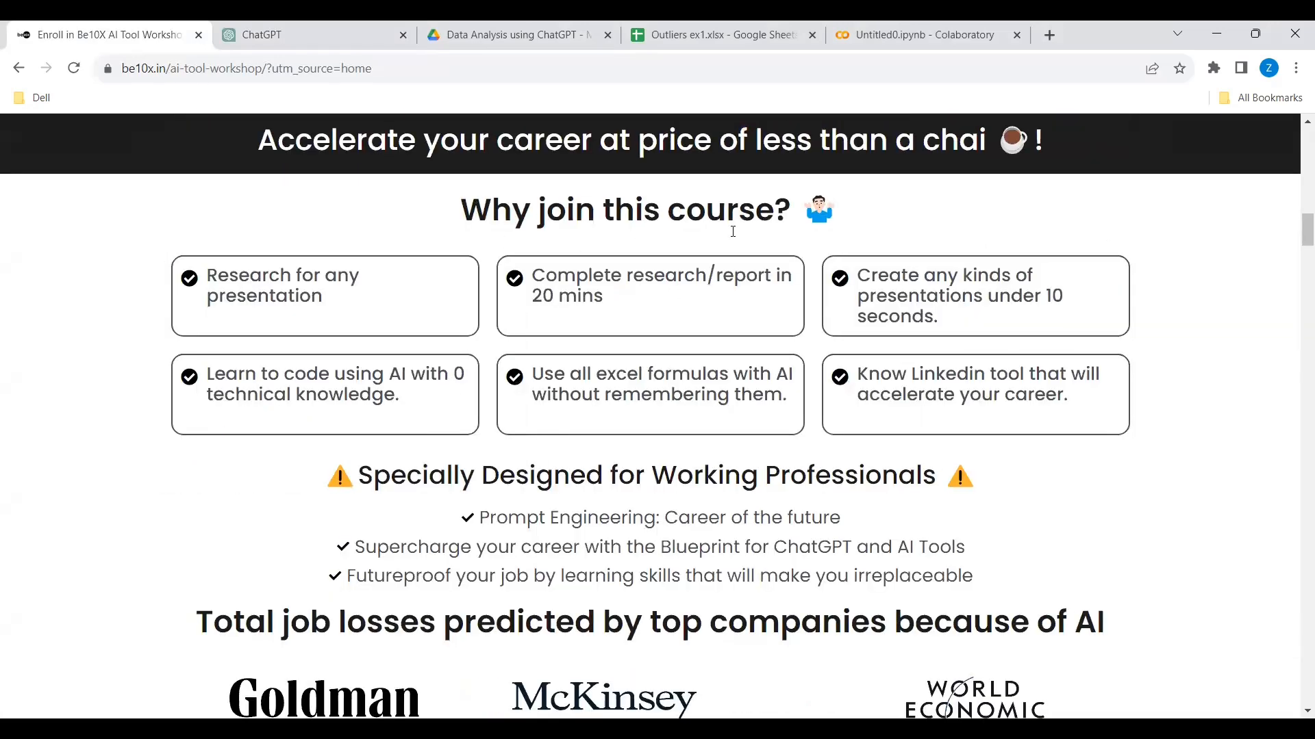
scroll(522, 487, down, 6)
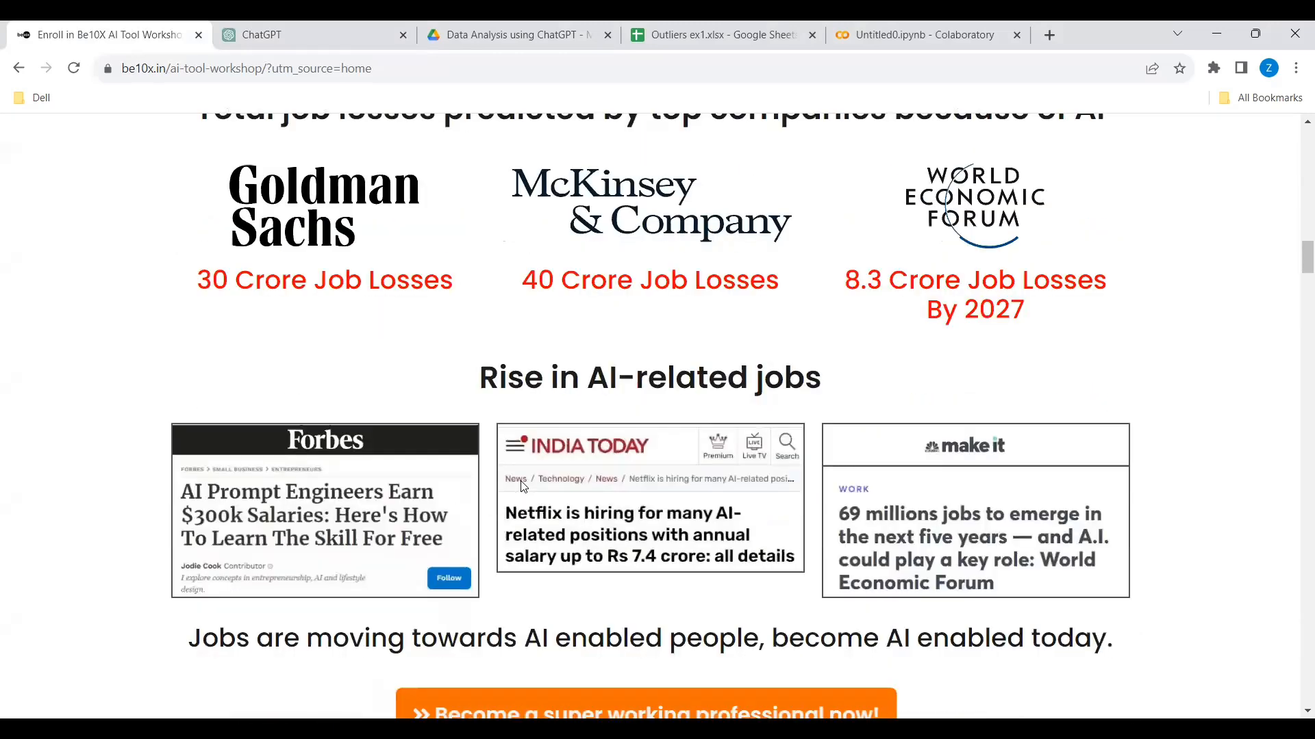
scroll(523, 486, down, 8)
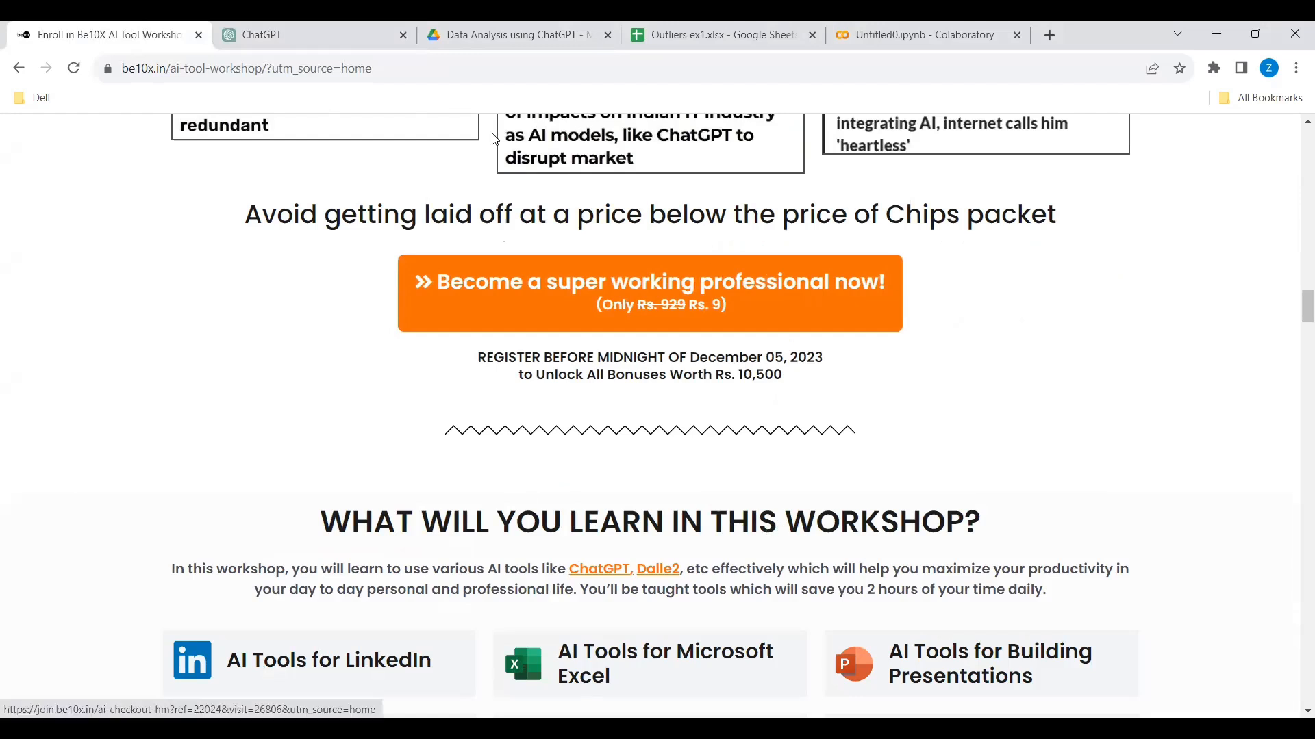
- Switch back to ChatGPT and review the Python code's median calculation and missing-value replacement, the earlier imputation methods and the closing usage notes
click(280, 34)
scroll(466, 528, up, 4)
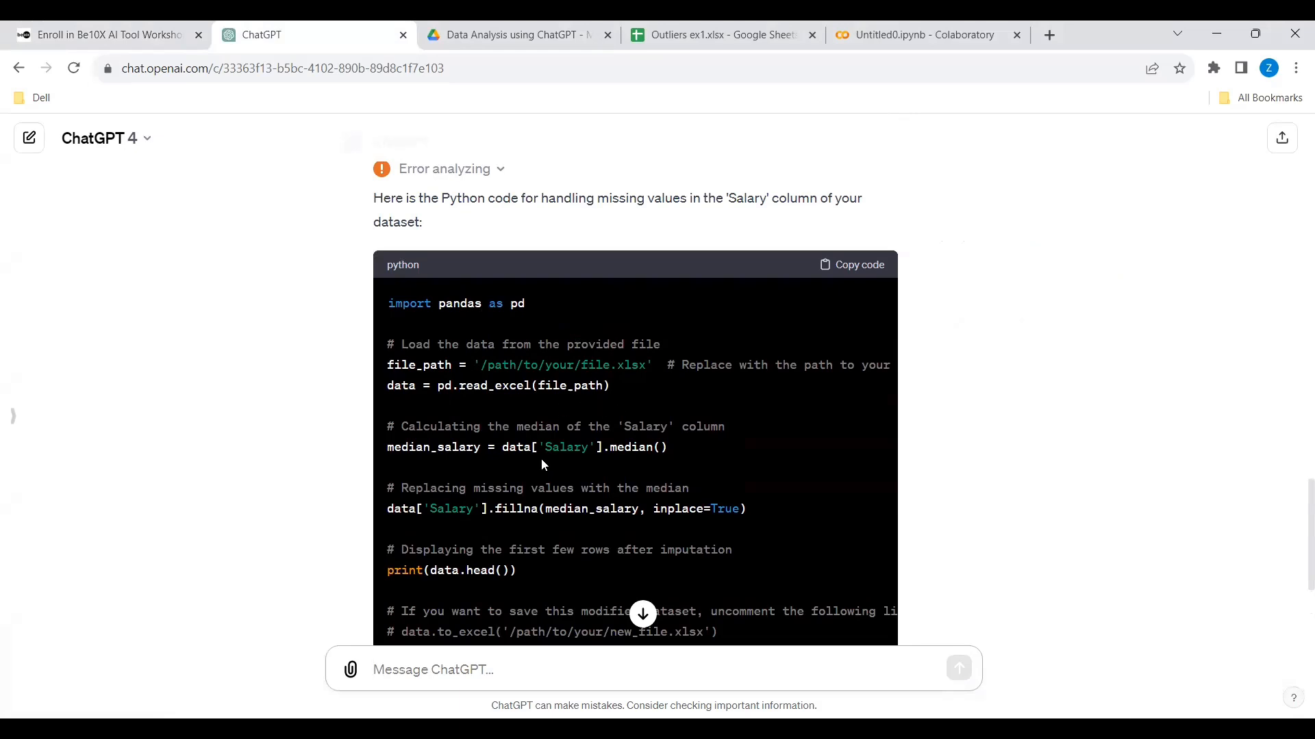
drag(388, 447, 475, 447)
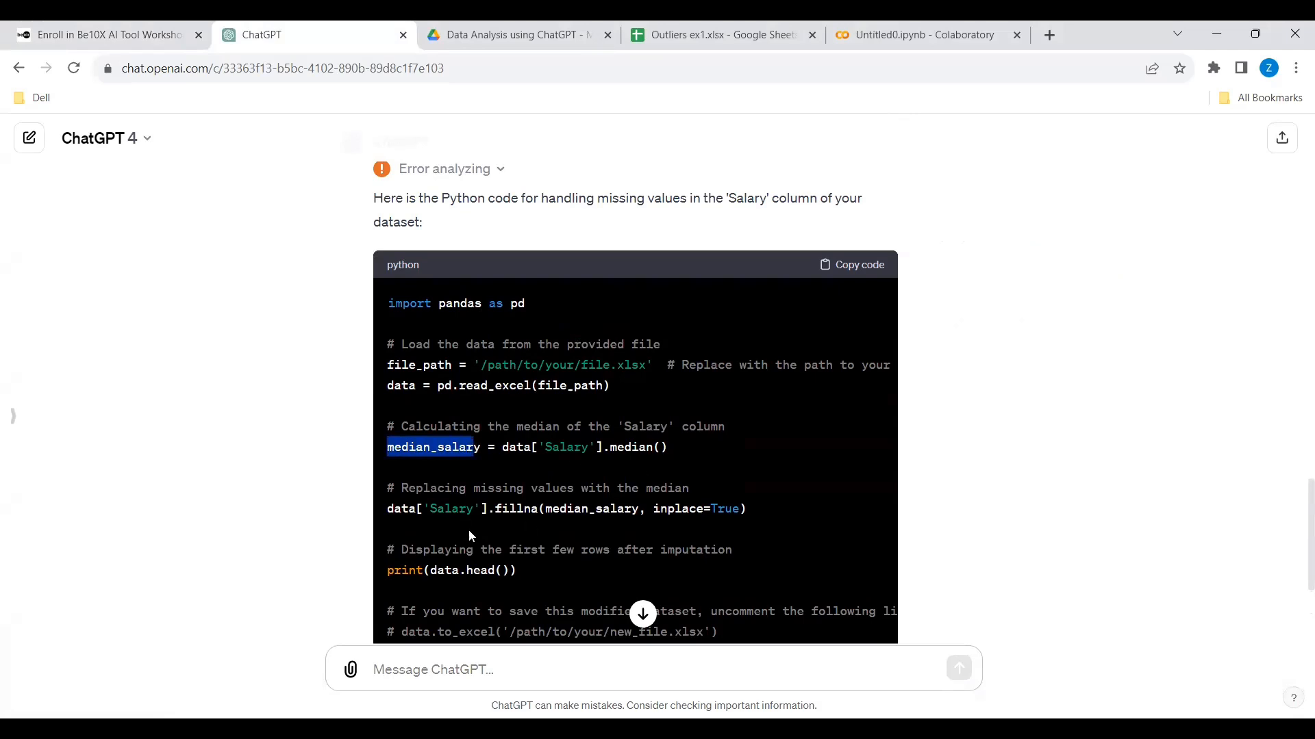
drag(482, 488, 686, 489)
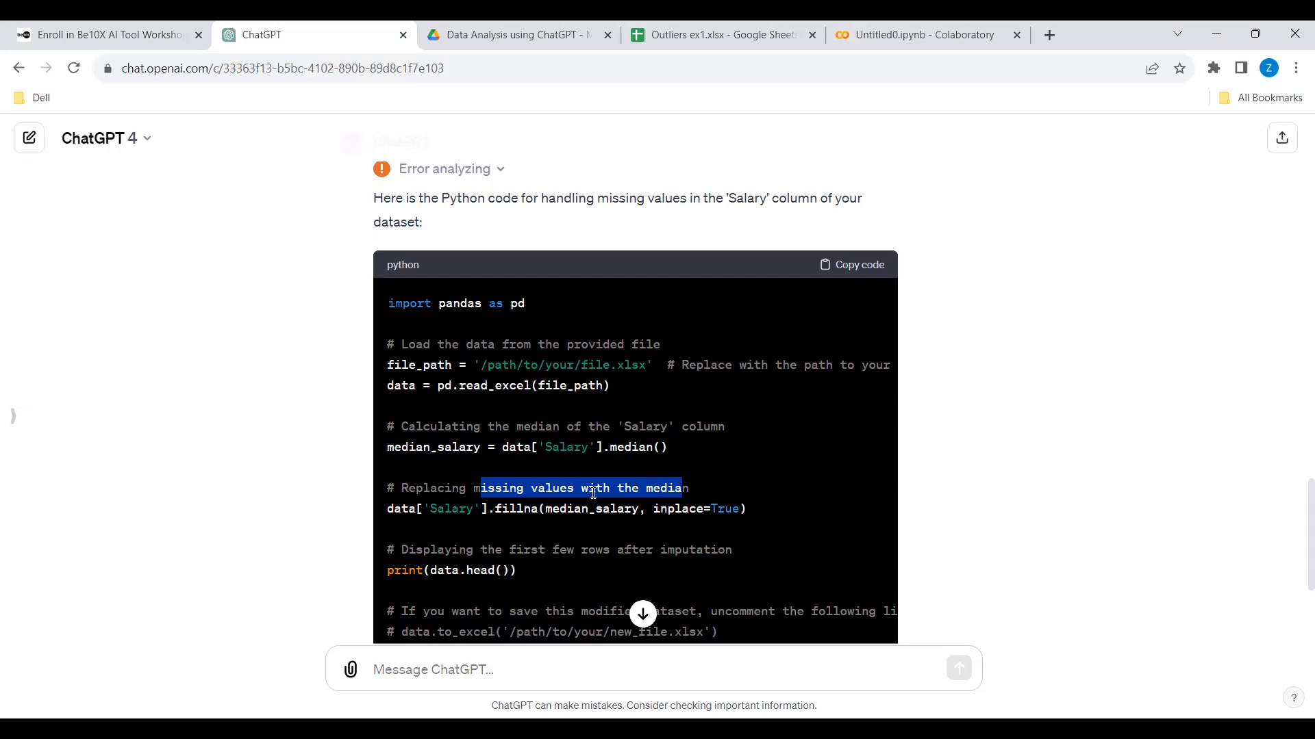
scroll(593, 493, up, 15)
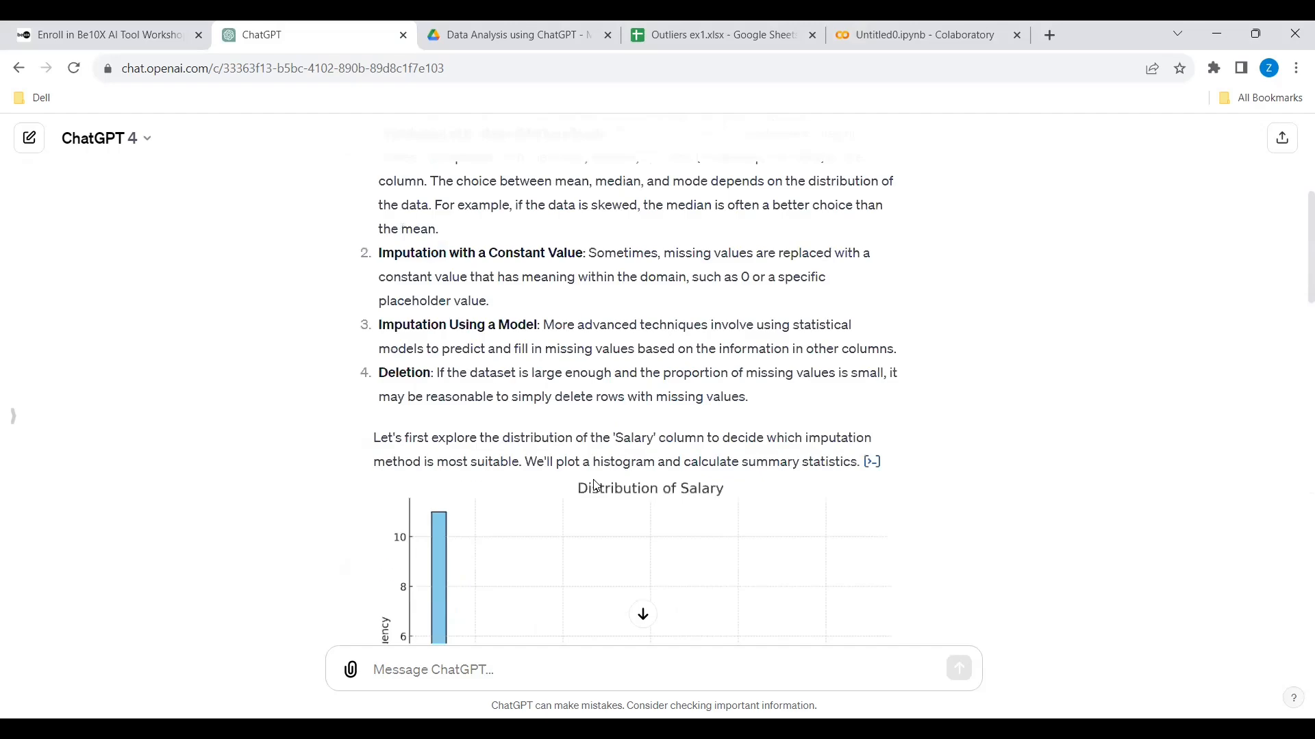
scroll(573, 483, down, 15)
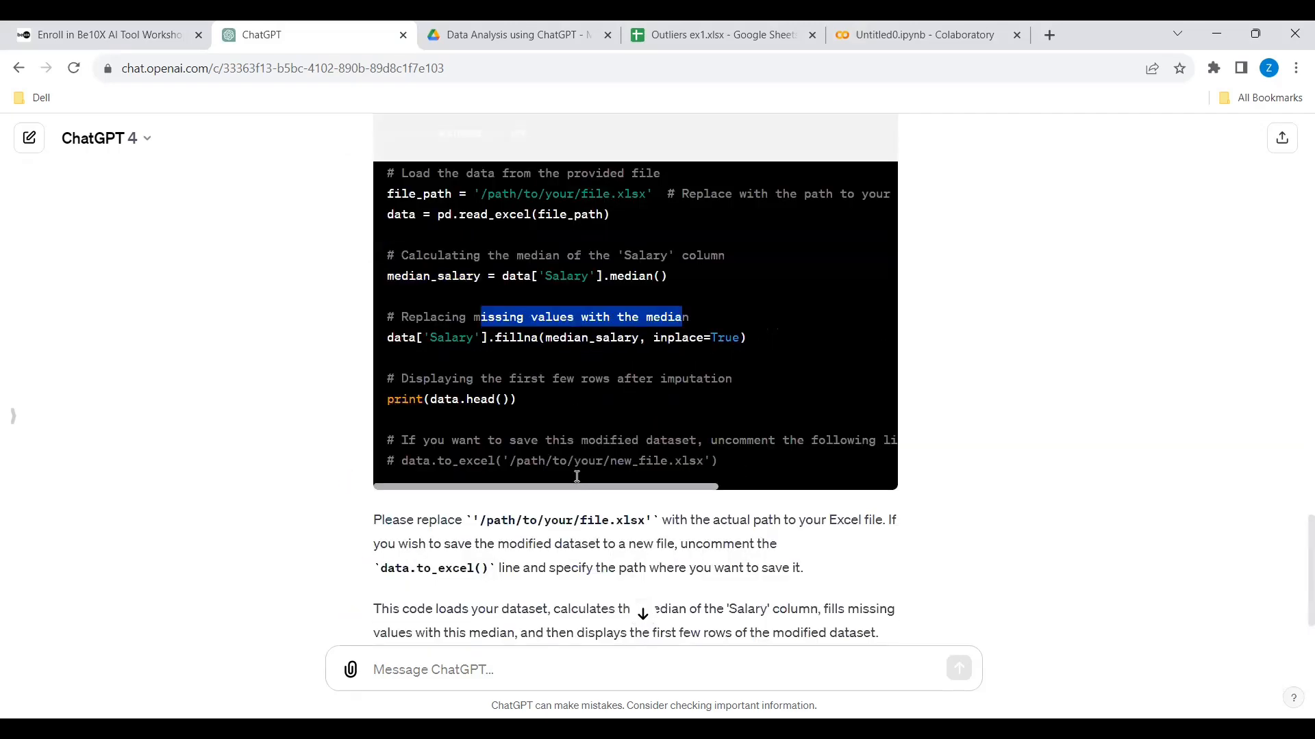
scroll(606, 450, down, 4)
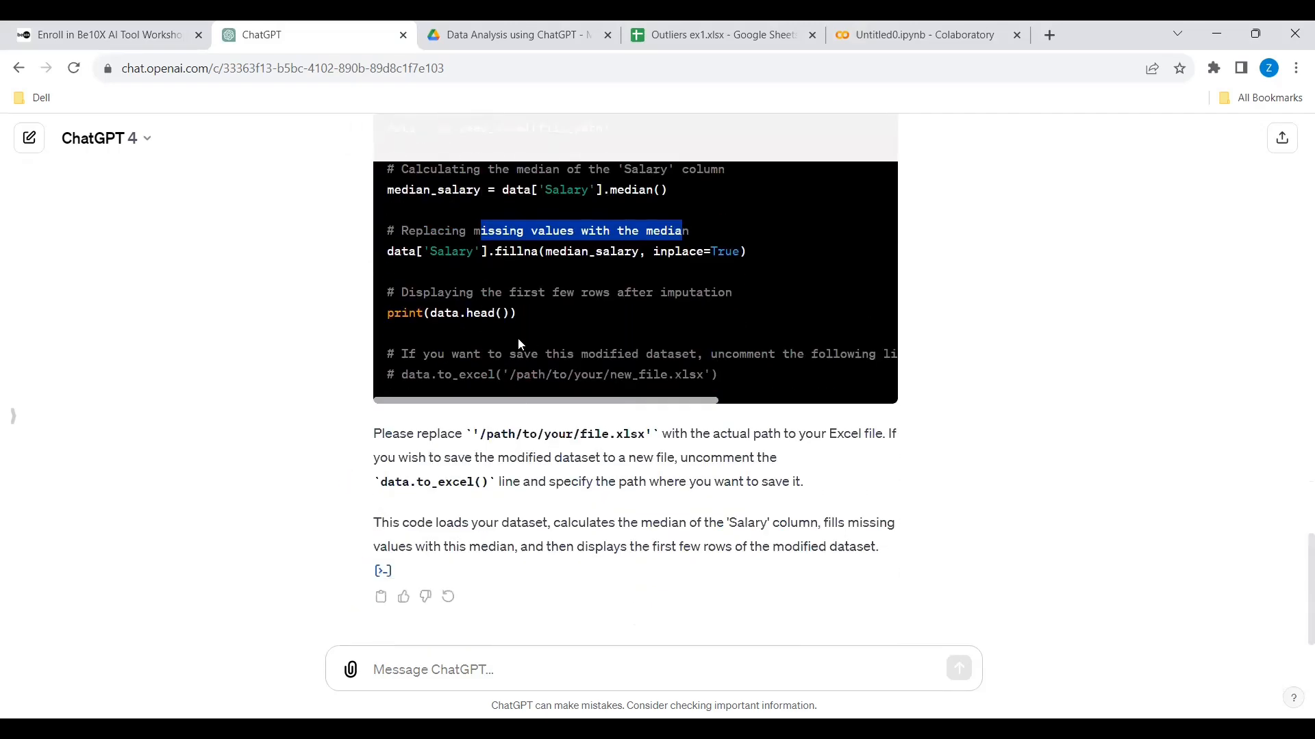
scroll(555, 338, up, 1)
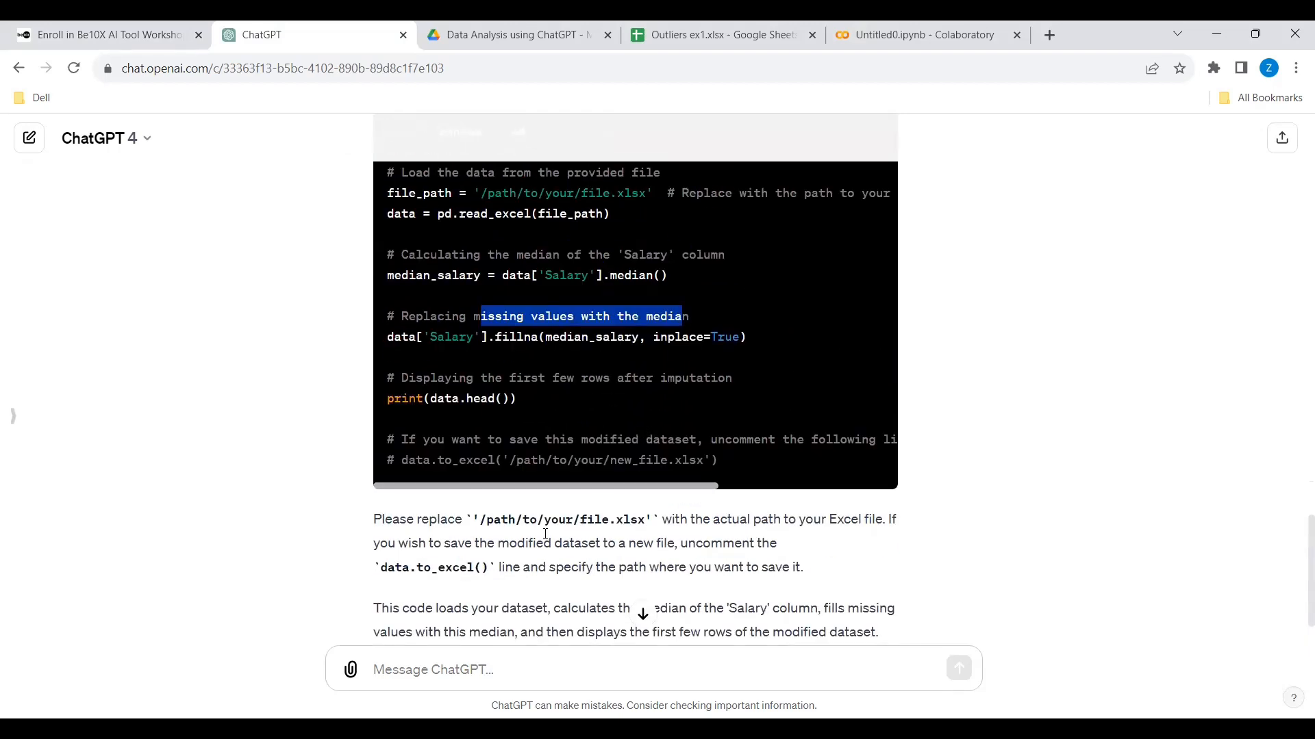
scroll(546, 534, down, 1)
- Copy the generated Python code and paste it into the empty cell below the cd cell in the Colab notebook Untitled0.ipynb
scroll(536, 514, up, 4)
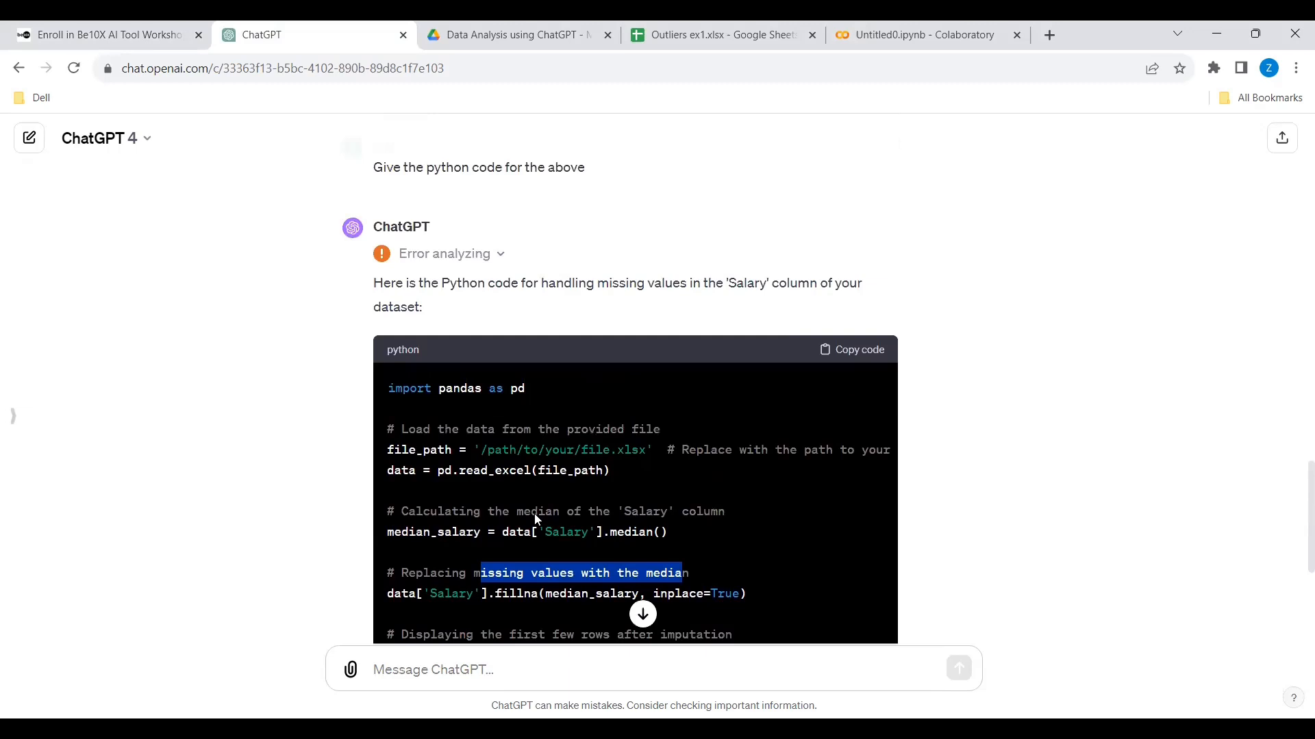
click(859, 350)
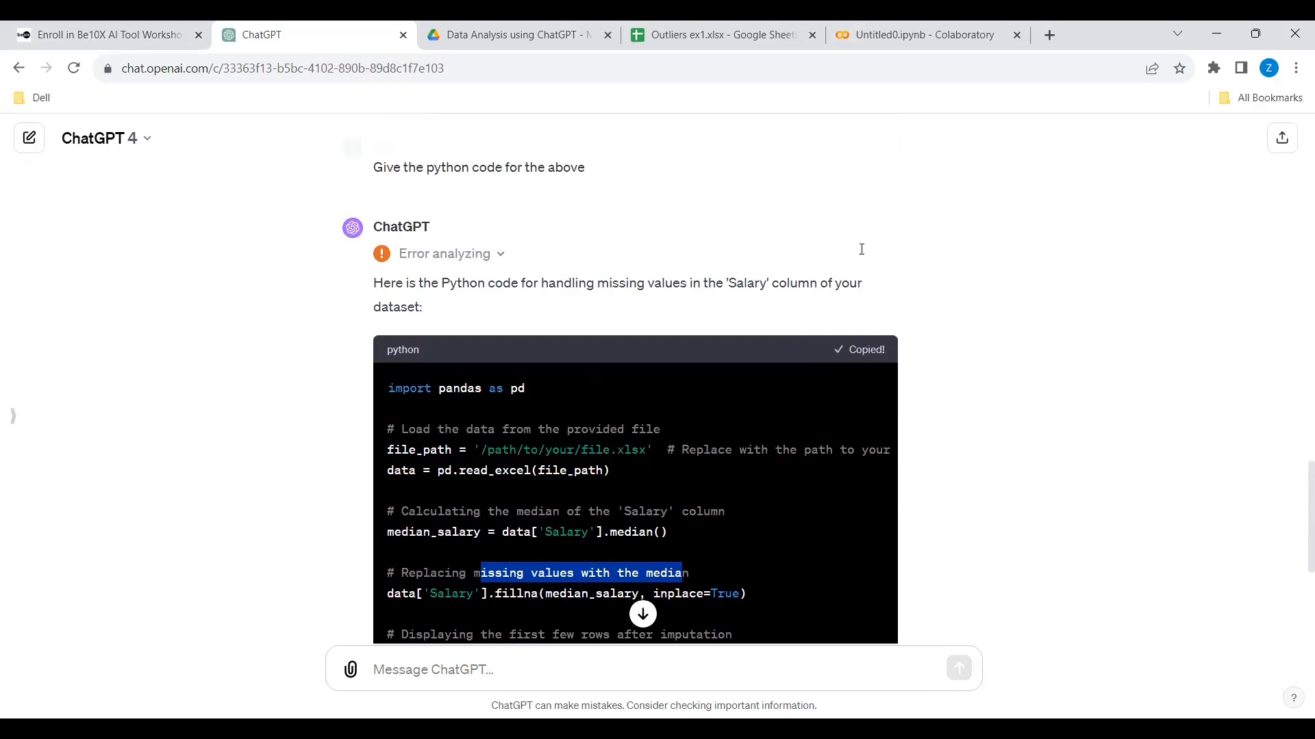
click(905, 41)
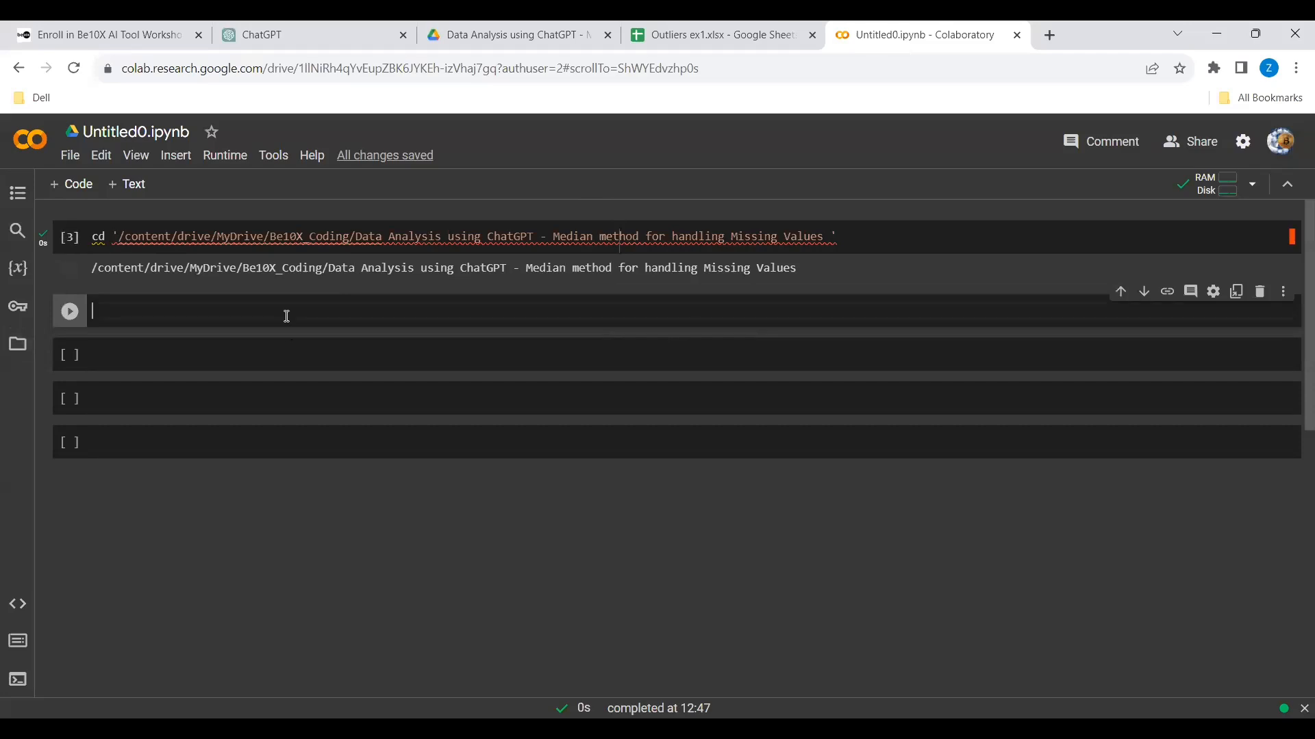
key(ctrl+v)
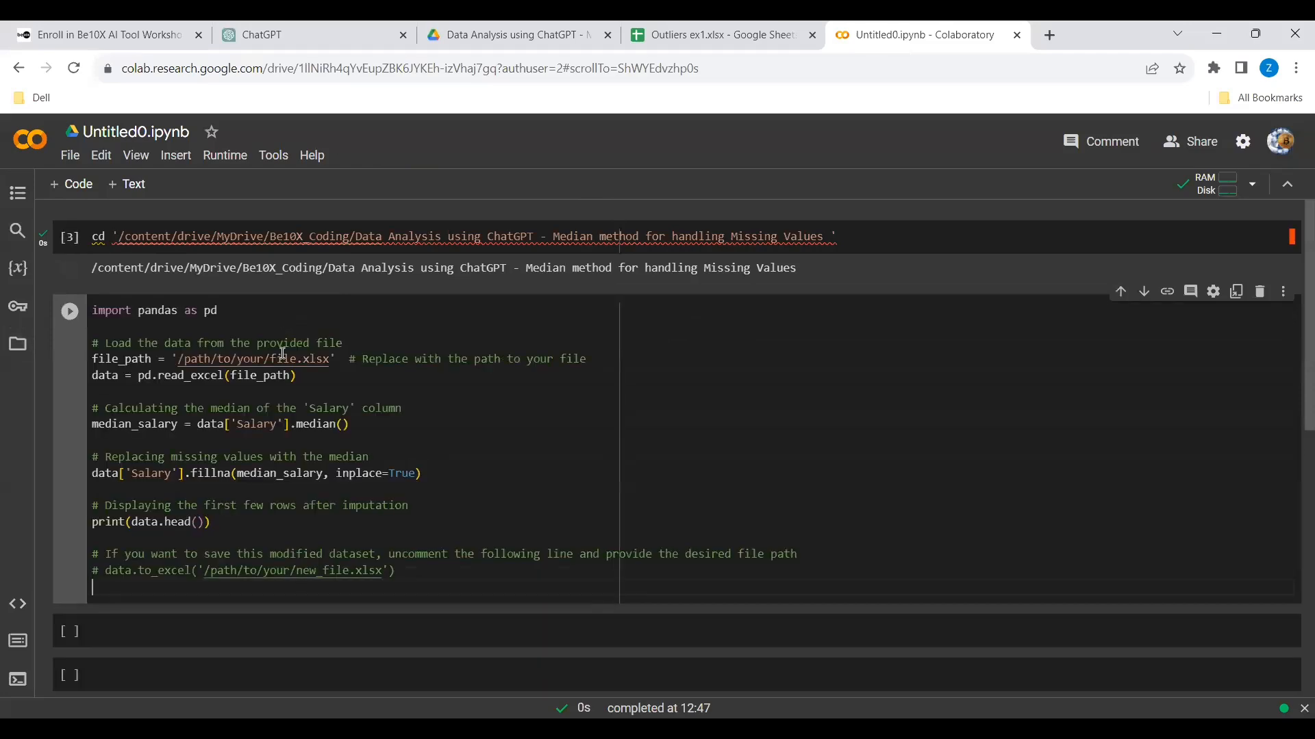
- Copy the folder path from the cd cell, from /content/drive/MyDrive through Missing Values
click(119, 237)
key(shift+Right)
key(shift+Right)
key(shift+Right)
key(shift+Right)
key(shift+Right)
key(shift+Right)
key(shift+Right)
key(shift+Right)
key(shift+Right)
key(shift+Right)
key(shift+Right)
key(shift+Right)
key(shift+Right)
key(shift+Right)
key(shift+Right)
key(shift+Right)
key(shift+Right)
key(shift+Right)
key(shift+Right)
key(shift+Right)
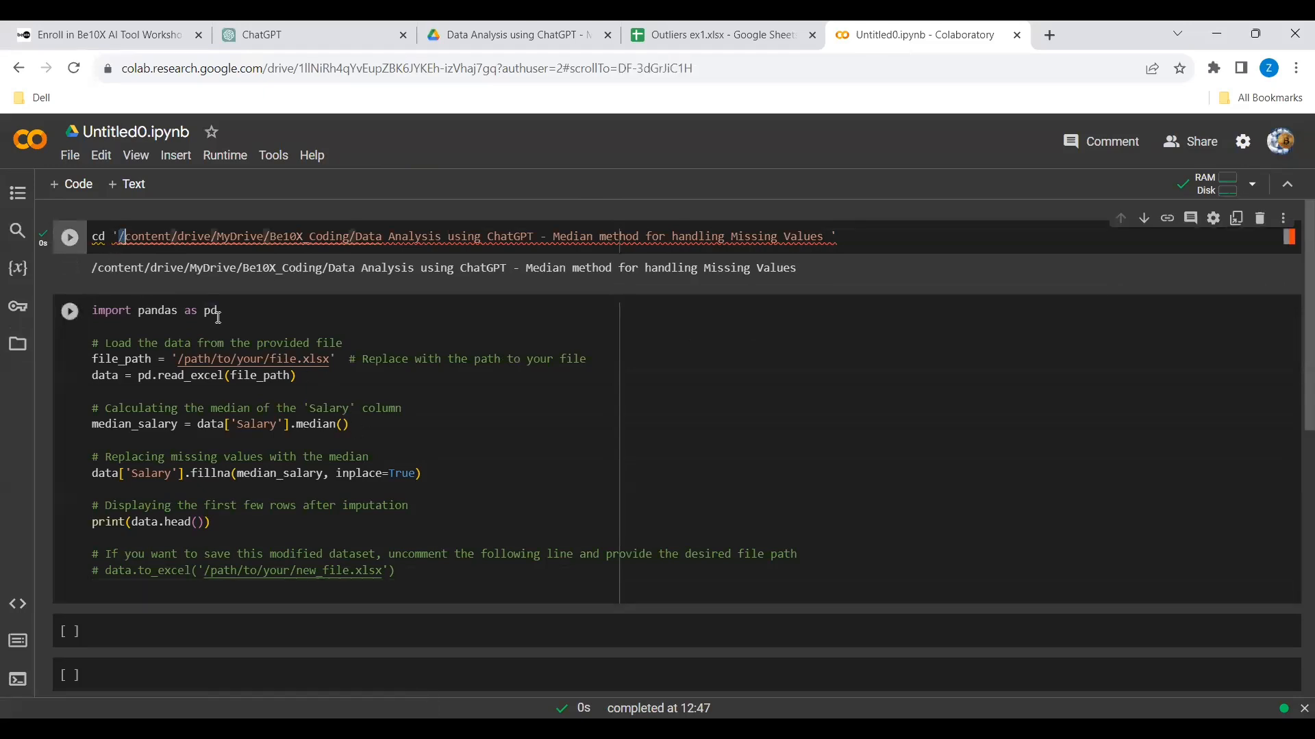
key(shift+Right)
key(shift+Right)
key(shift+Right)
key(shift+Right)
key(shift+Right)
key(shift+Right)
key(shift+Right)
key(shift+Right)
key(shift+Right)
key(shift+Right)
key(shift+Right)
key(shift+Right)
key(shift+Right)
key(shift+Right)
key(shift+Right)
key(shift+Right)
key(shift+Right)
key(shift+Right)
key(shift+Right)
key(shift+Right)
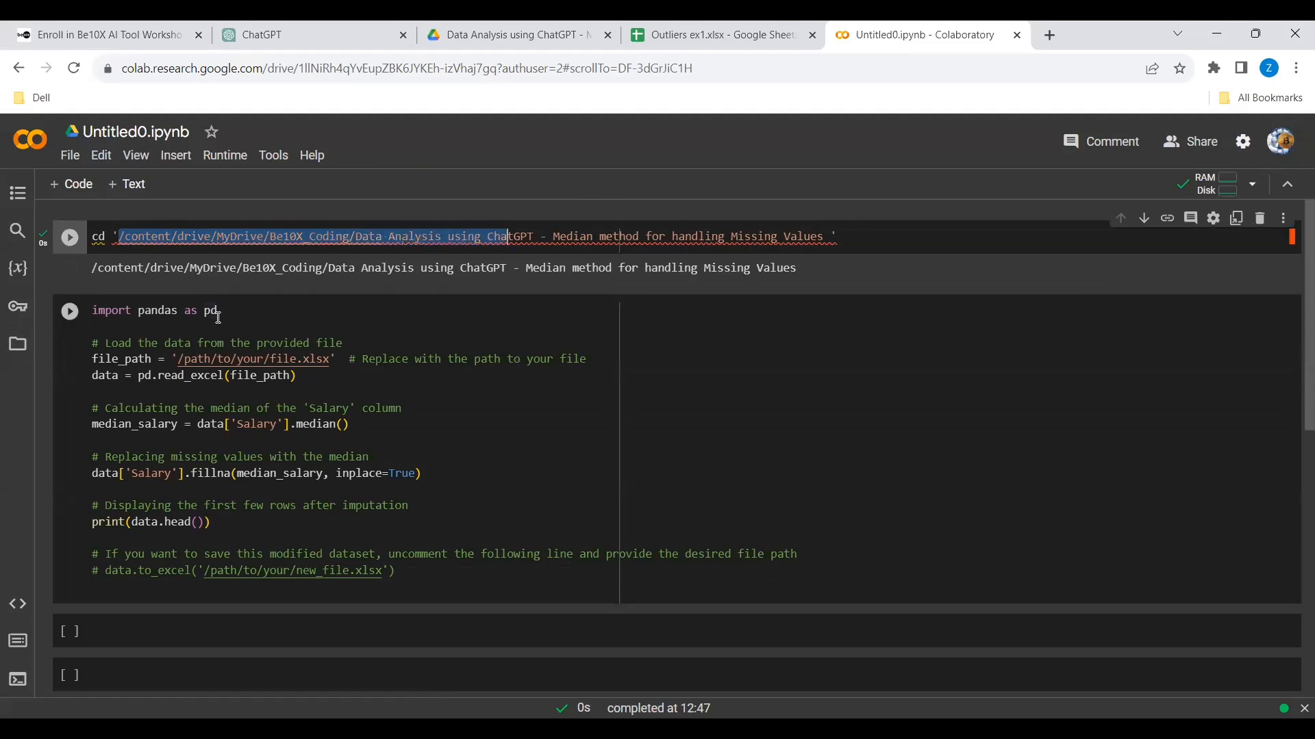
key(shift+Right)
key(shift+Right)
key(shift+Right)
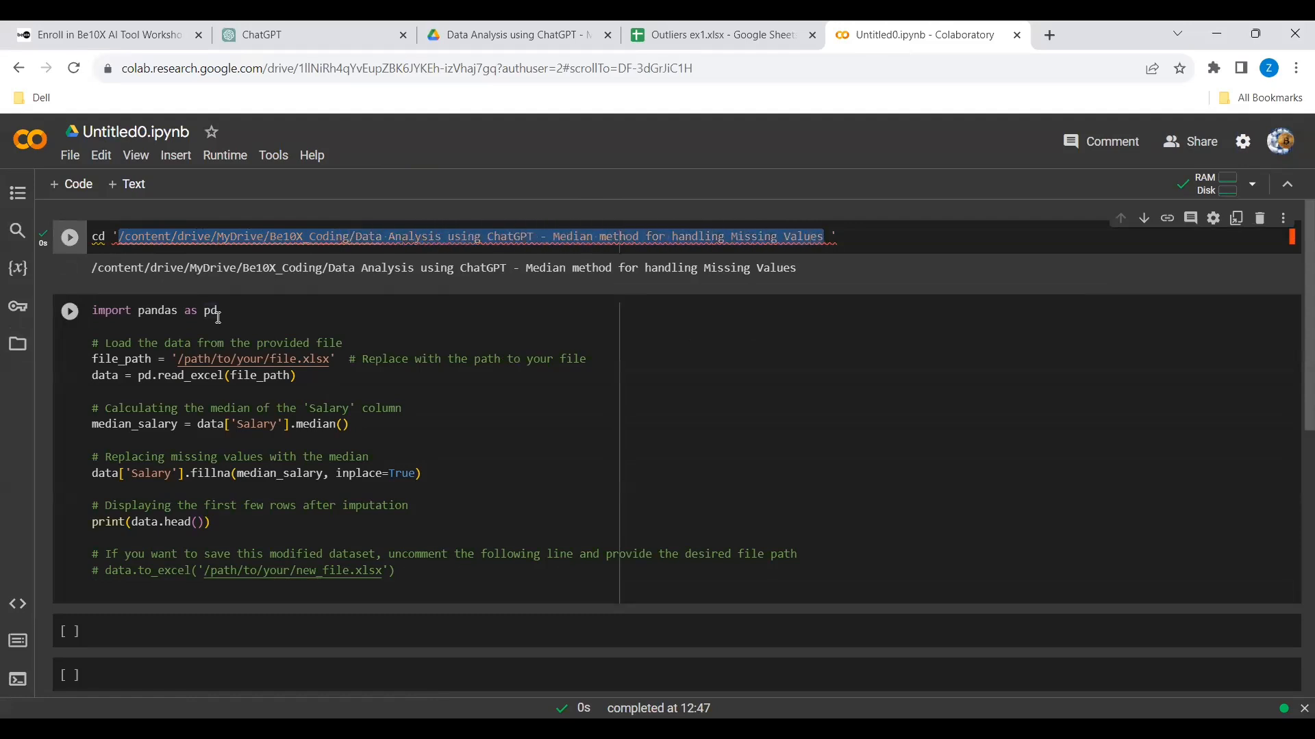
- Replace the /path/to/your placeholder in the file_path line with the copied Drive folder path, keeping /file.xlsx at its end
click(262, 358)
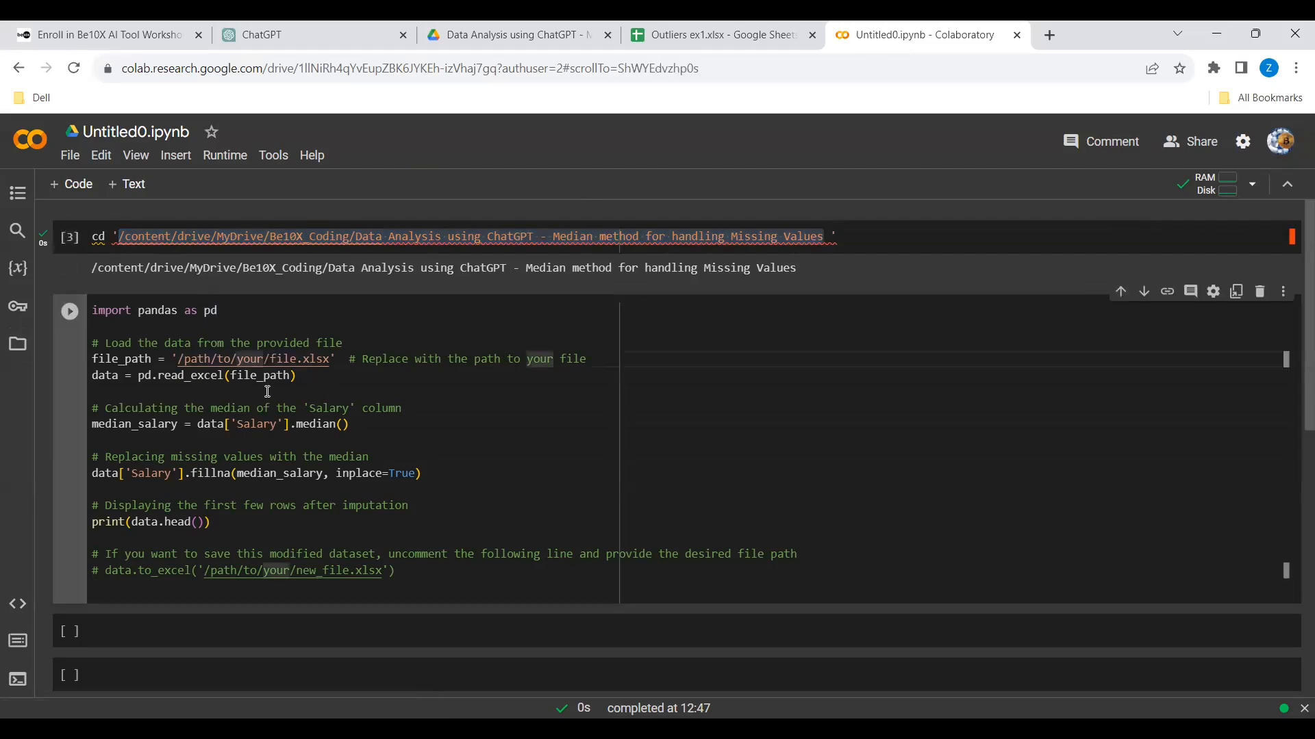
key(BackSpace)
key(BackSpace)
key(BackSpace)
key(BackSpace)
key(BackSpace)
key(BackSpace)
key(BackSpace)
key(BackSpace)
key(BackSpace)
key(BackSpace)
key(BackSpace)
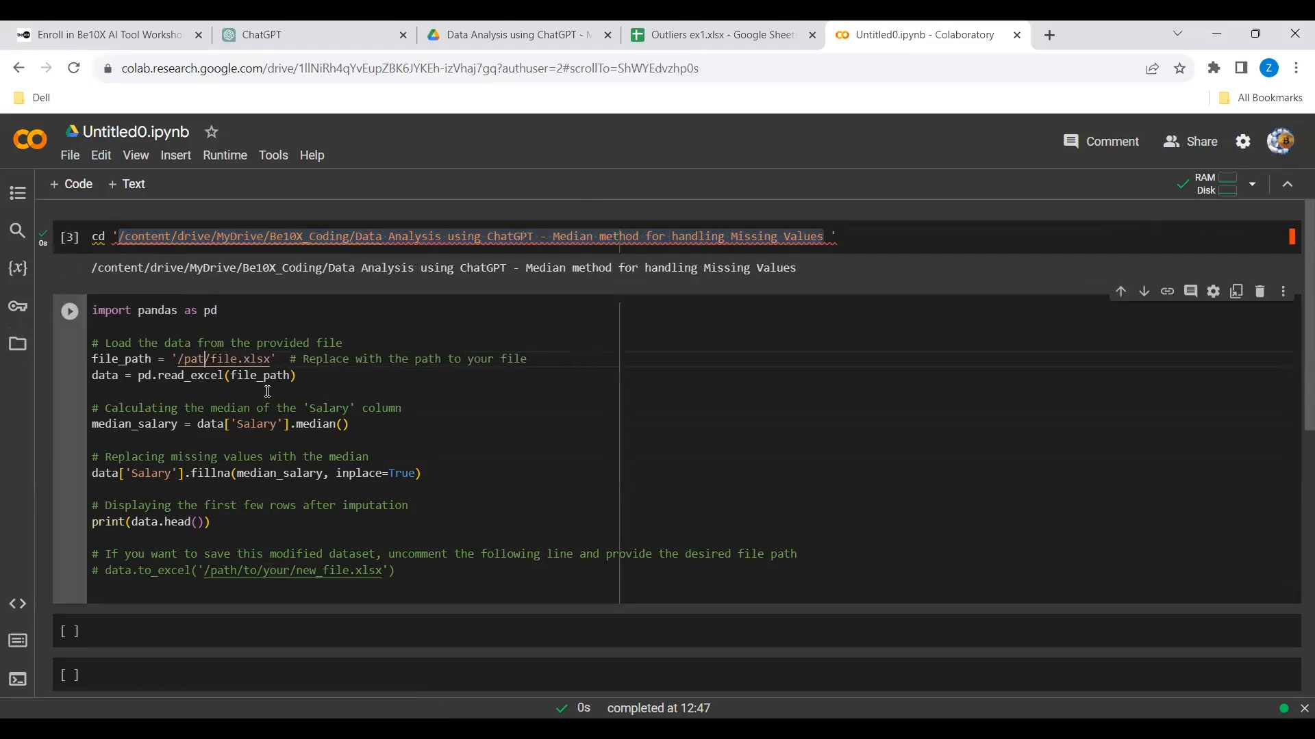
key(BackSpace)
key(BackSpace)
key(ctrl+v)
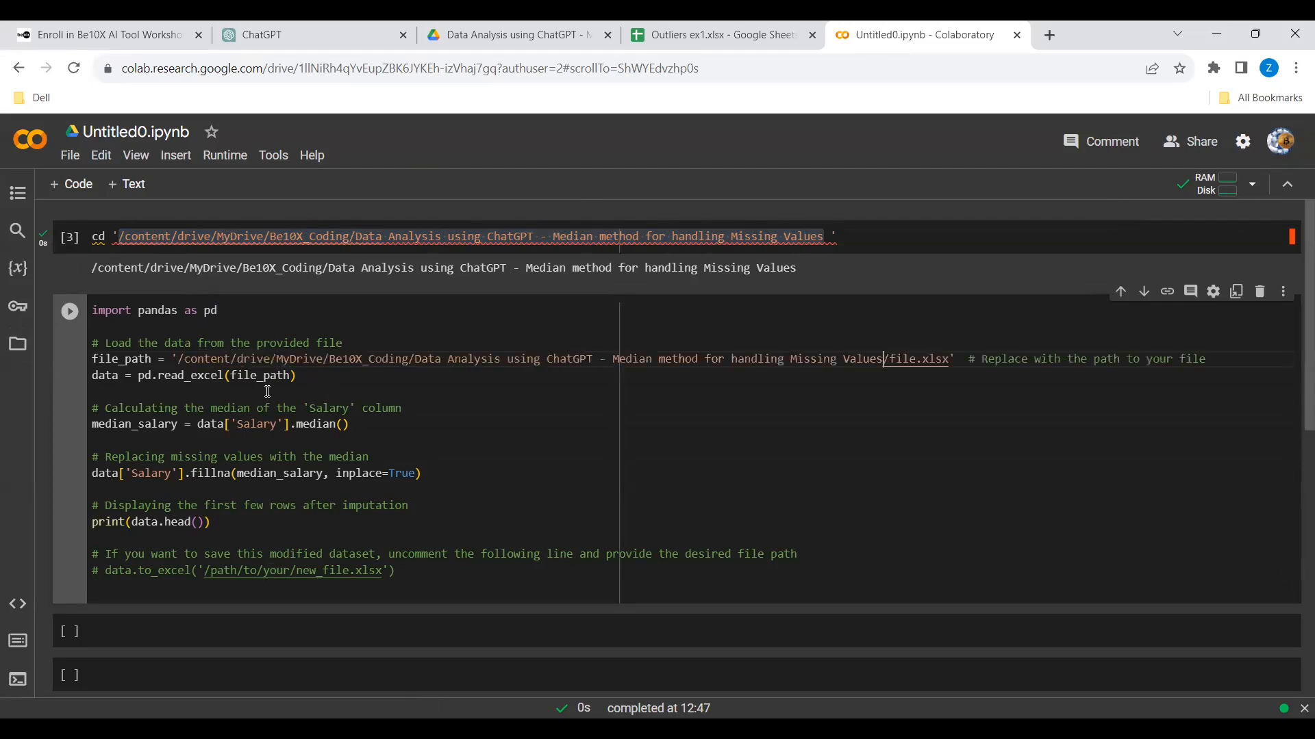
- Switch to Google Drive and copy the full file name Outliers ex1.xlsx from its Rename dialog, leaving the name as it is
click(474, 38)
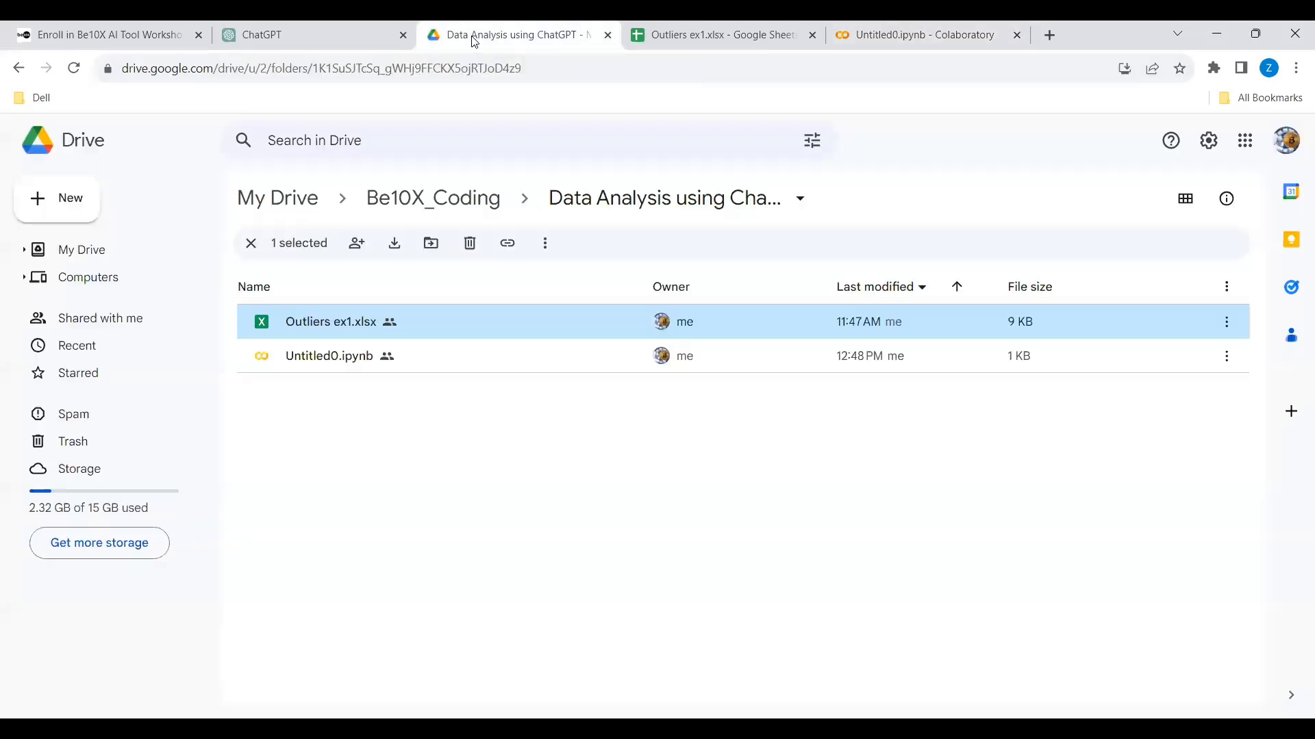
right_click(336, 326)
click(382, 409)
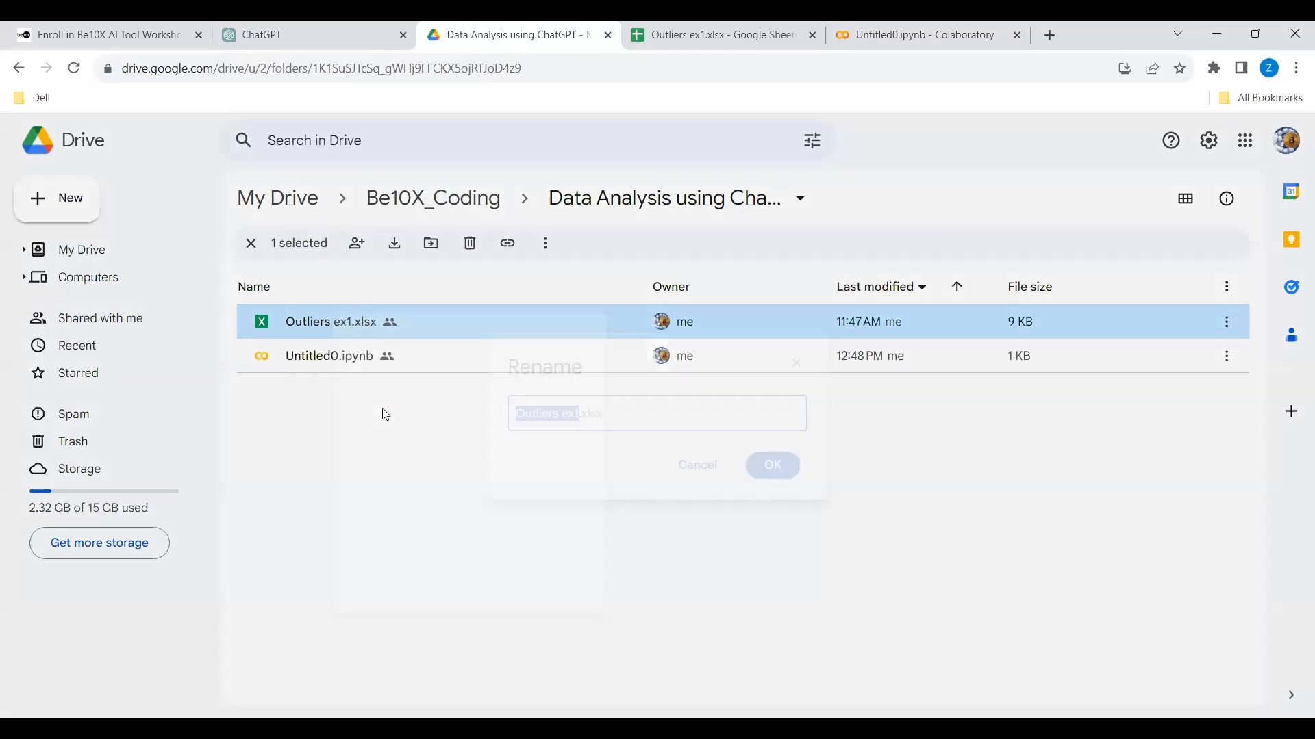
drag(606, 416, 517, 416)
key(ctrl+c)
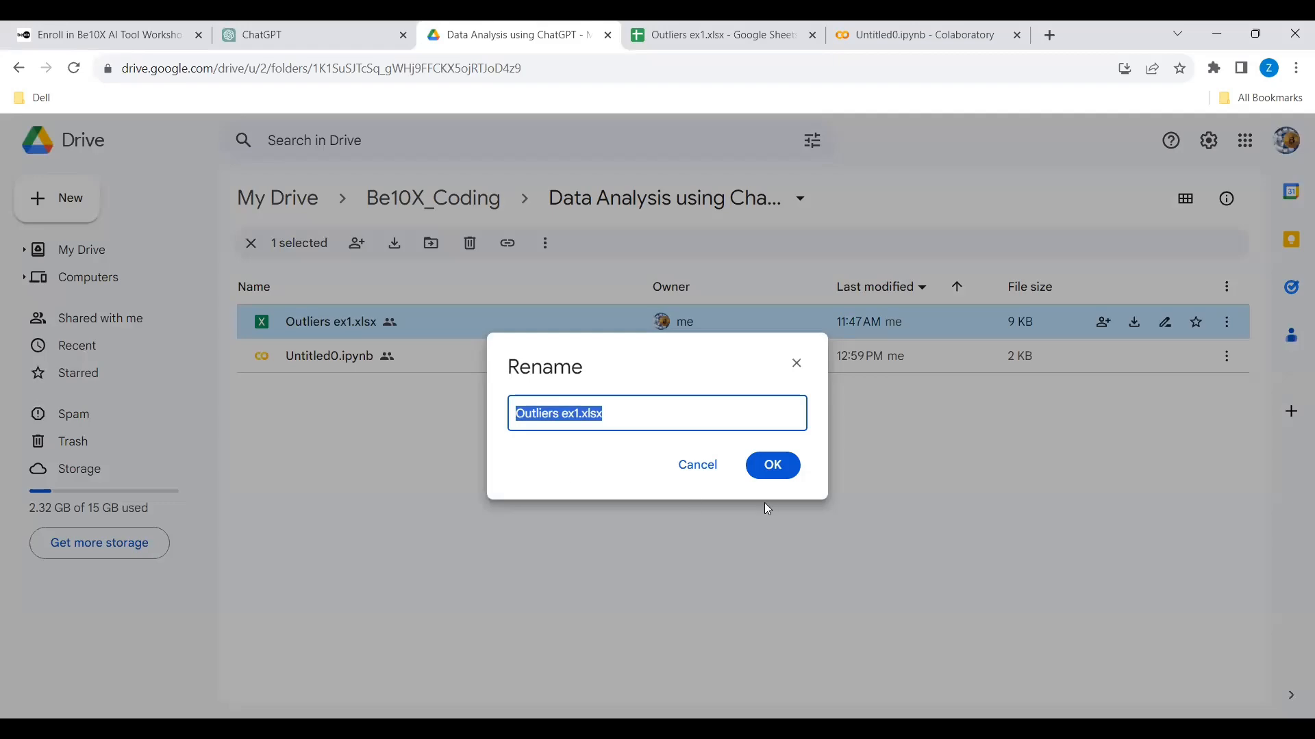
click(778, 470)
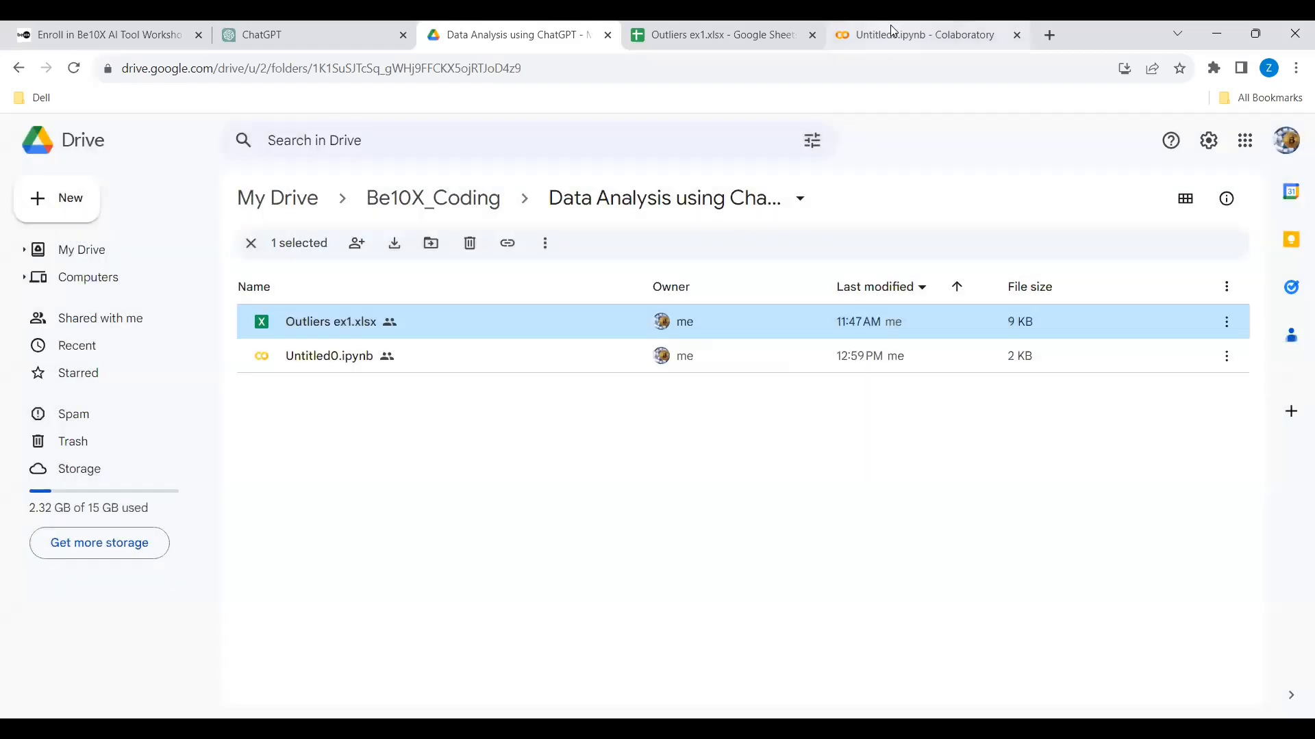
- Return to the Colab notebook and replace file.xlsx at the end of the file_path value with Outliers ex1.xlsx
click(894, 33)
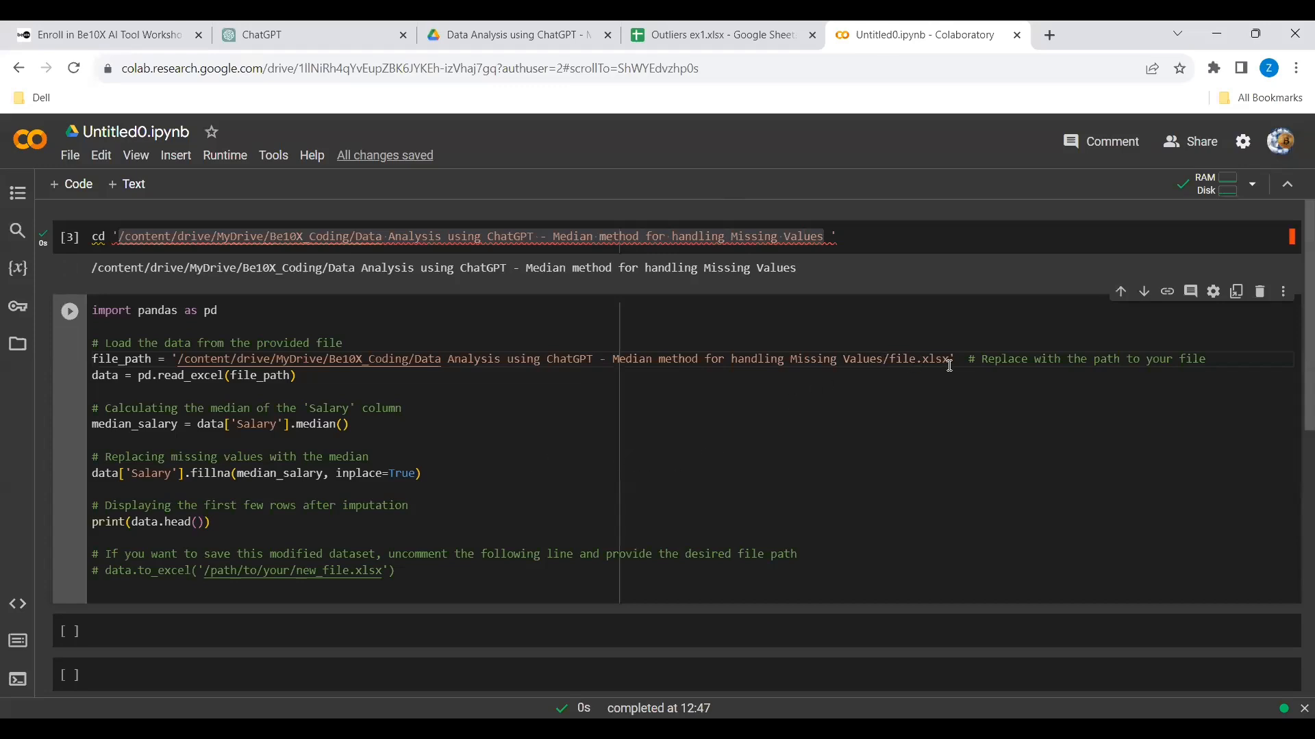
key(BackSpace)
key(BackSpace)
key(BackSpace)
key(BackSpace)
key(BackSpace)
key(BackSpace)
key(BackSpace)
key(BackSpace)
key(BackSpace)
key(ctrl+v)
click(924, 450)
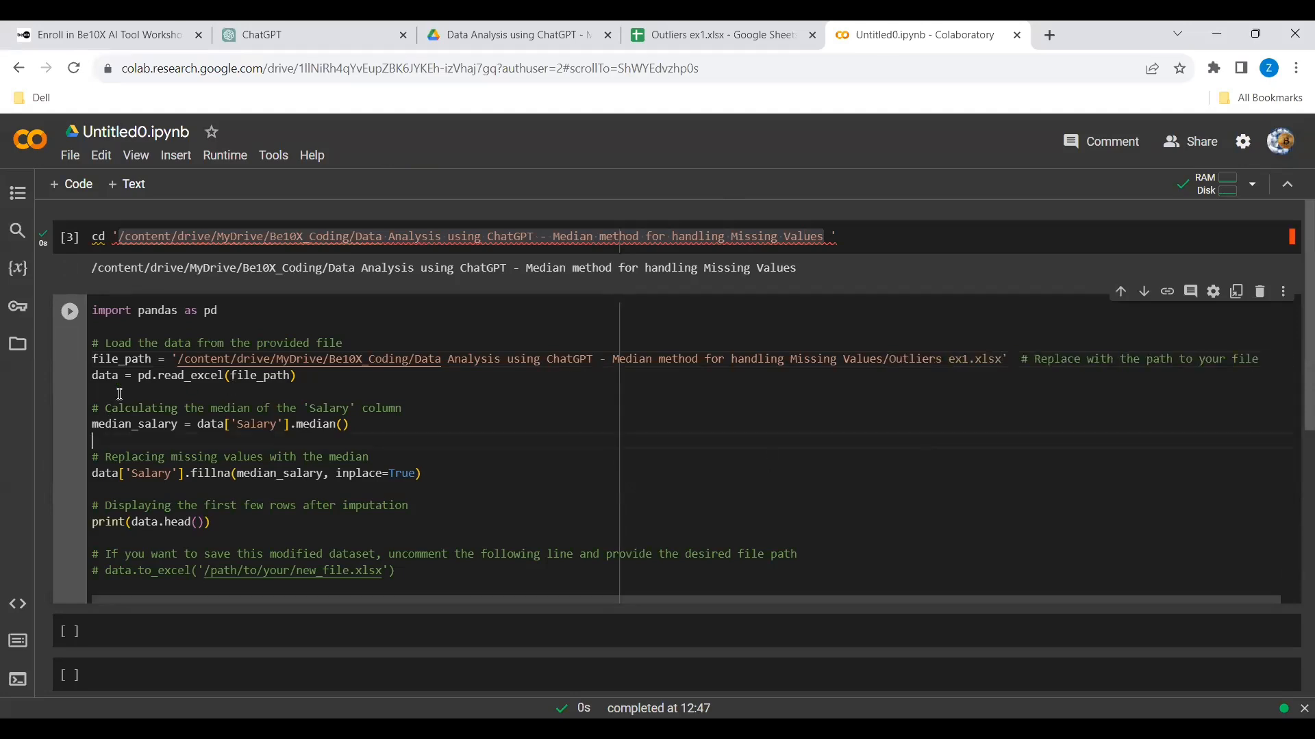
double_click(96, 361)
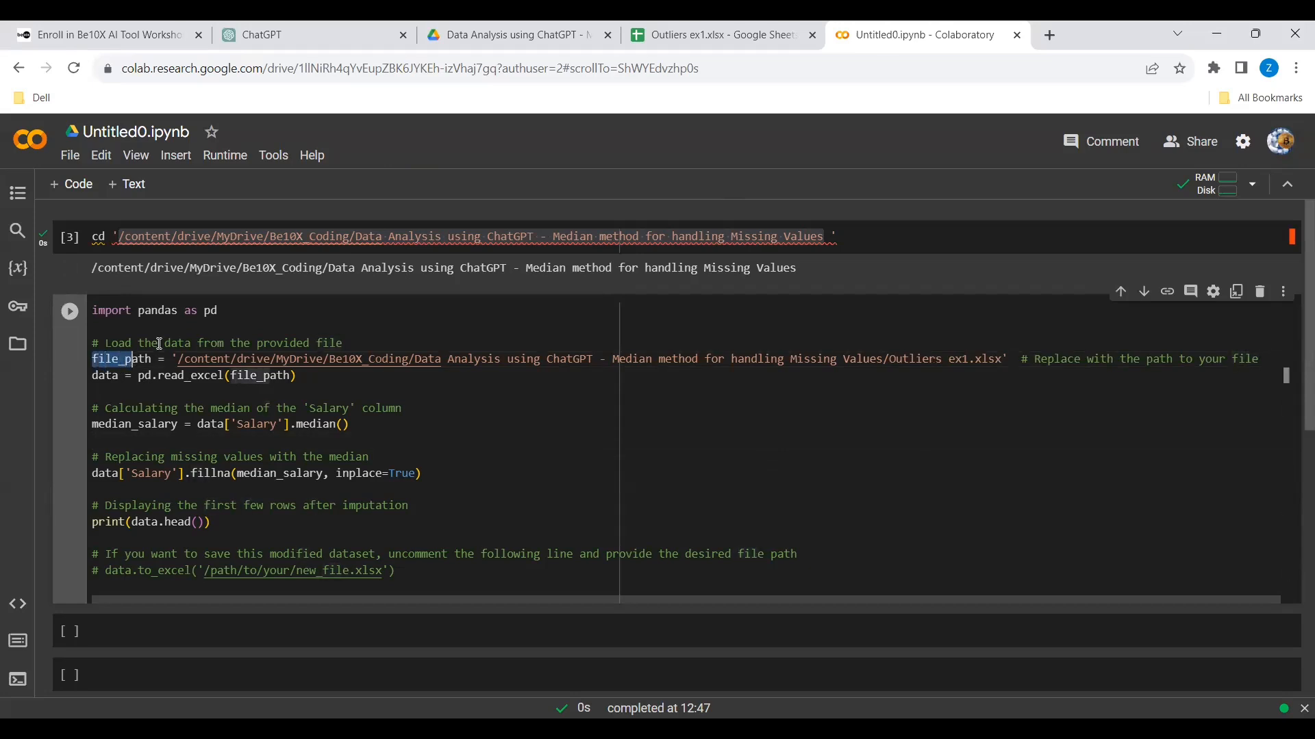
click(226, 312)
click(171, 389)
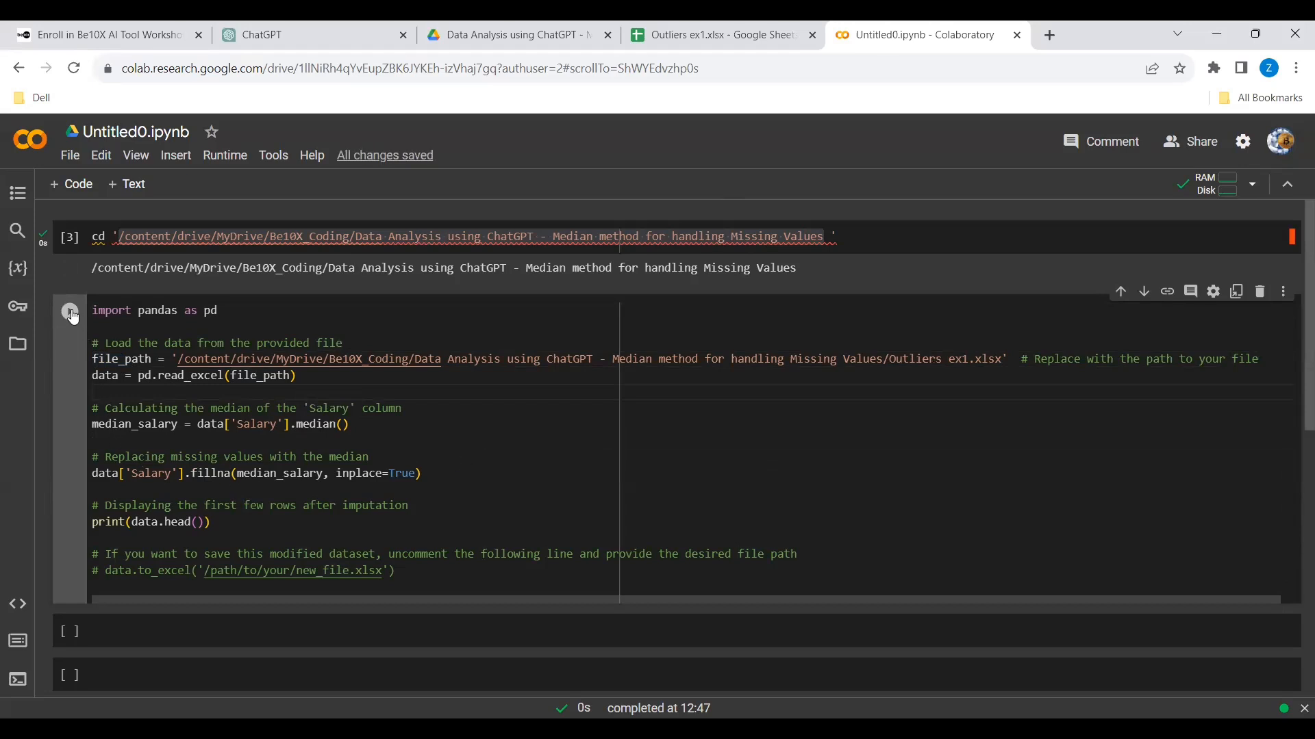
- Add a print(data) line below print(data.head()) in the code cell, separated by a blank line
click(231, 520)
key(Return)
key(Return)
text(print()
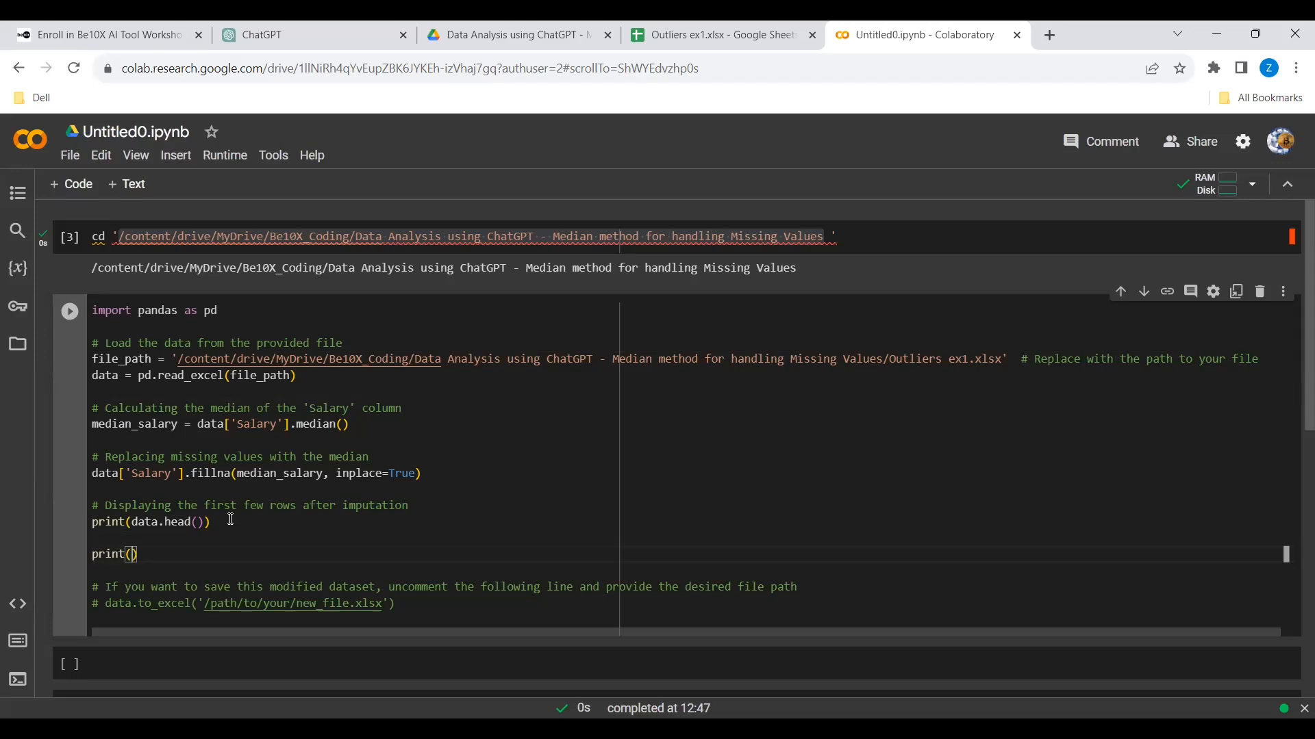
text(data)
- Check the head() call and the new_file name in the commented data.to_excel line, and run the code cell
drag(169, 525, 199, 524)
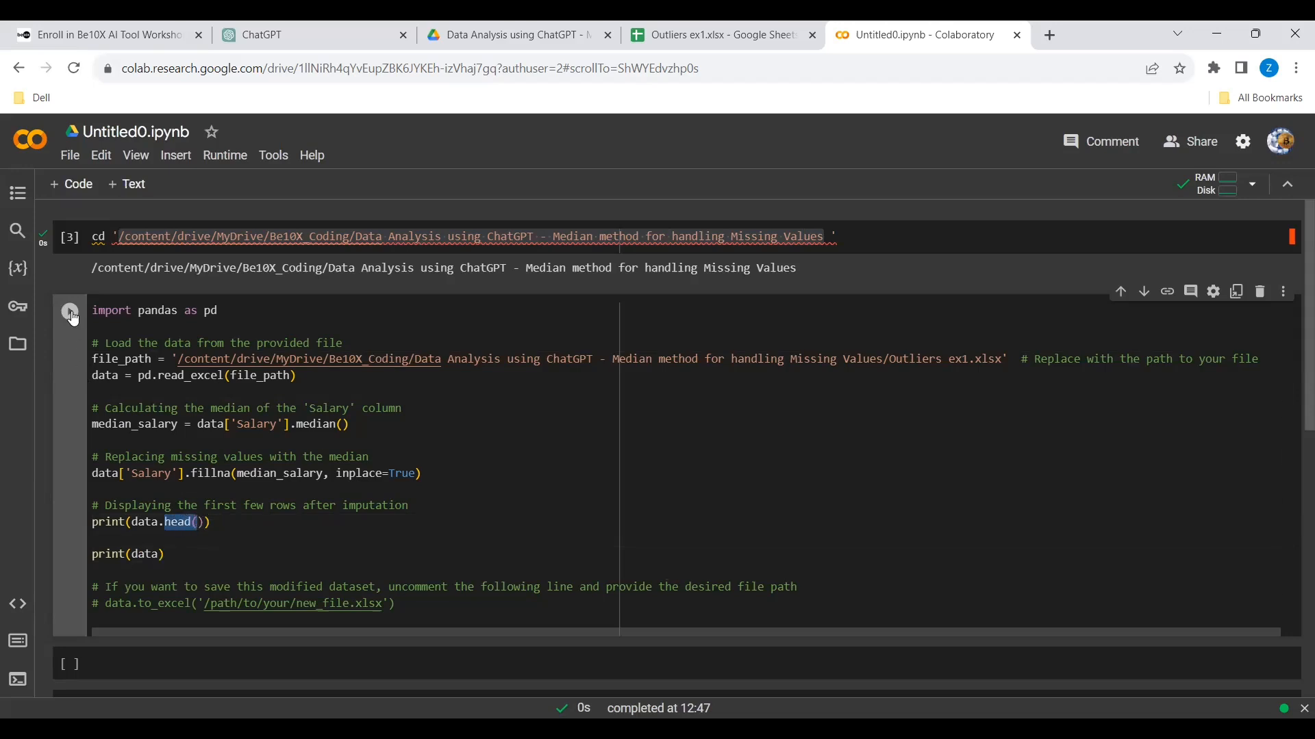
click(99, 604)
drag(297, 604, 351, 606)
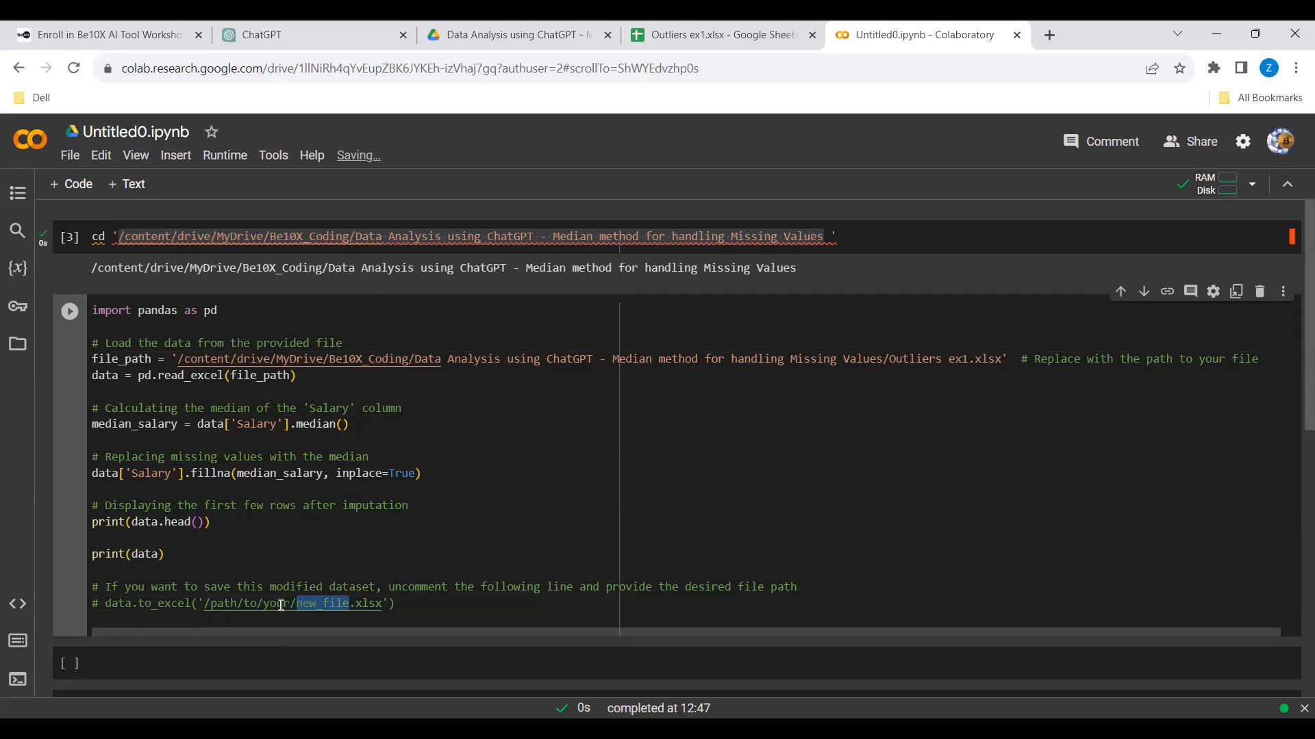
click(70, 317)
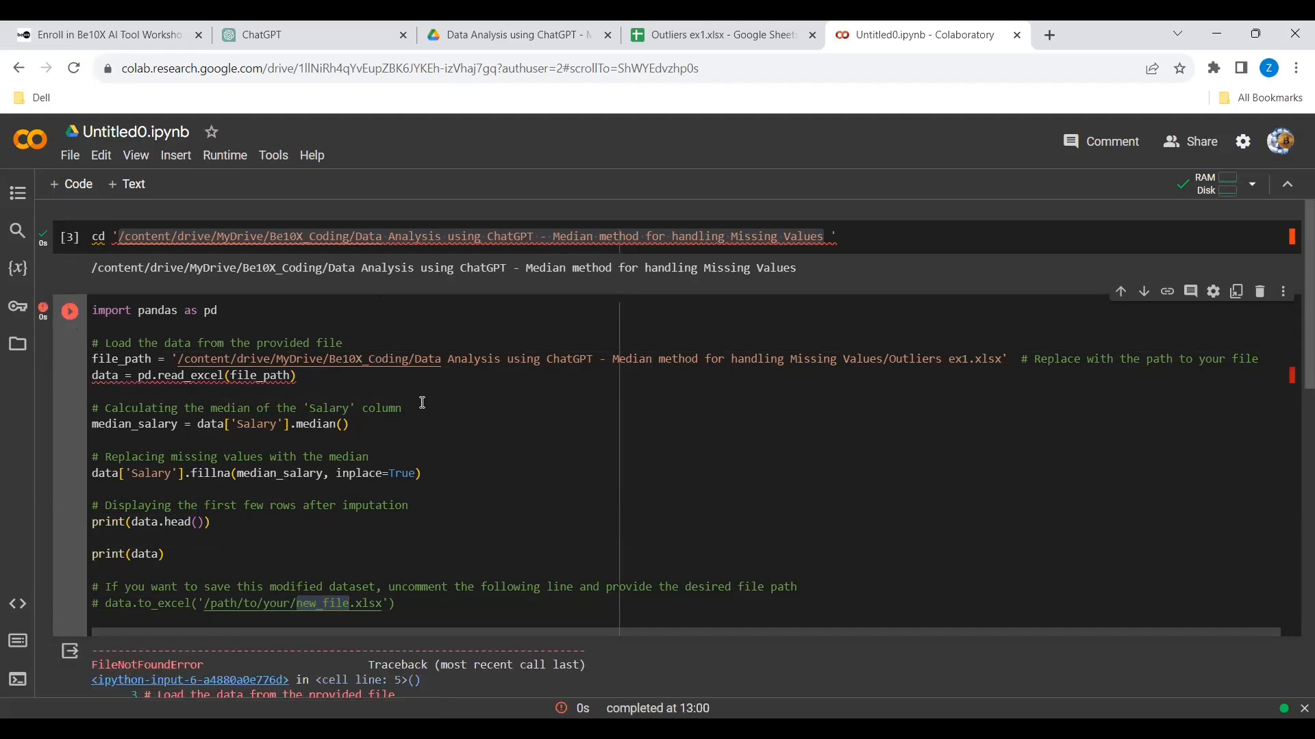
- Review the error traceback below the code cell against its file_path line, and rerun the cd cell above it
scroll(423, 403, down, 4)
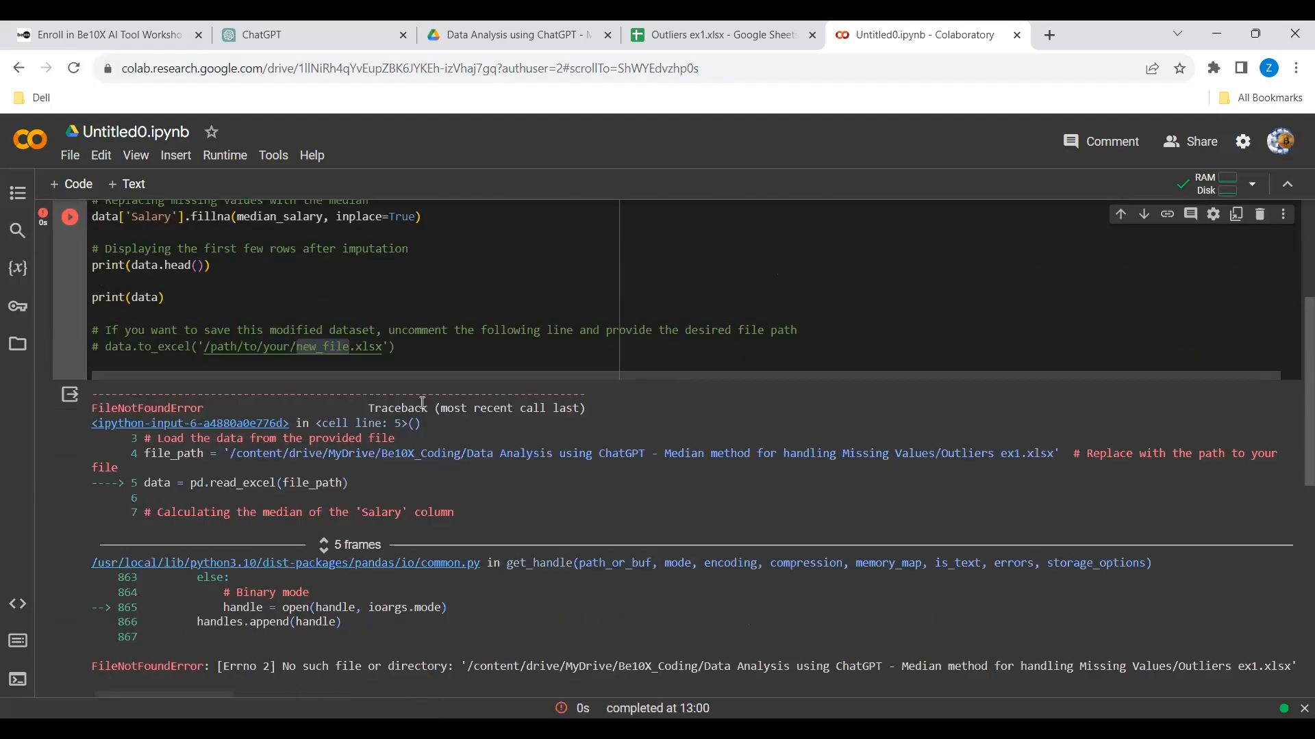
scroll(423, 403, up, 4)
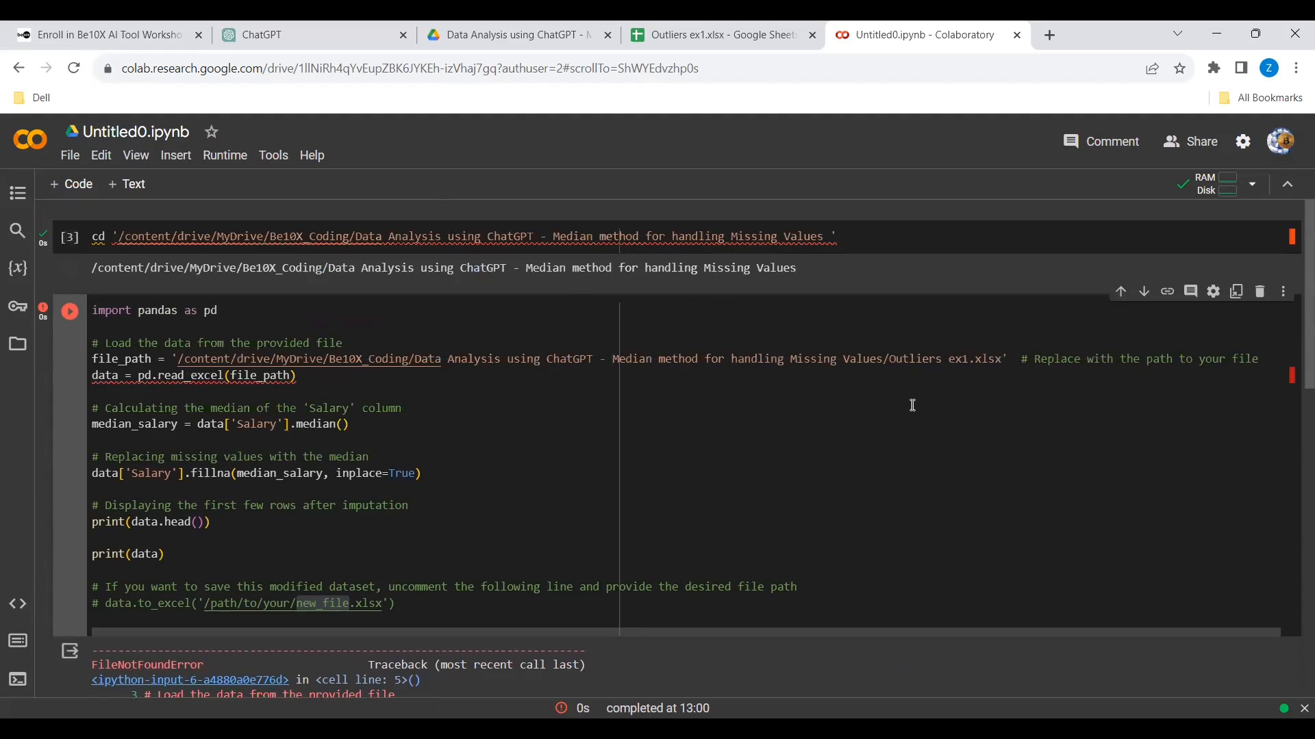
scroll(913, 449, down, 6)
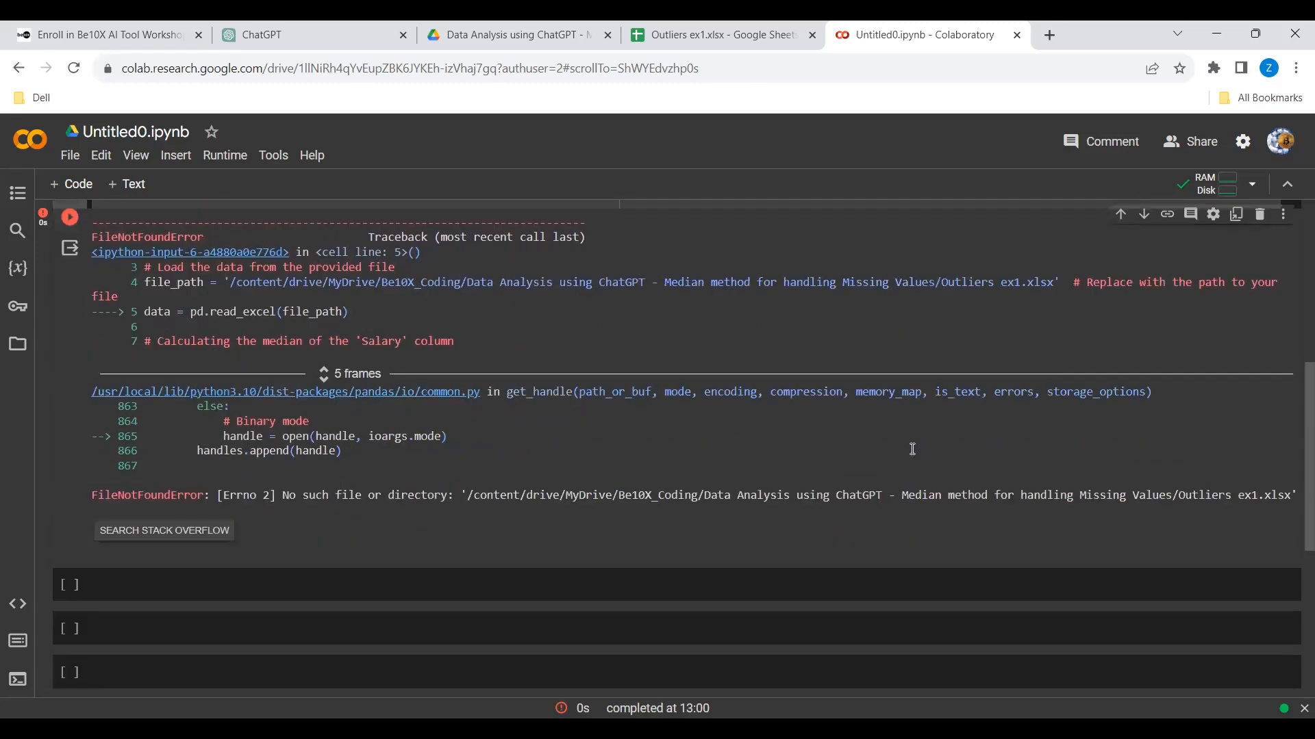
scroll(913, 450, up, 6)
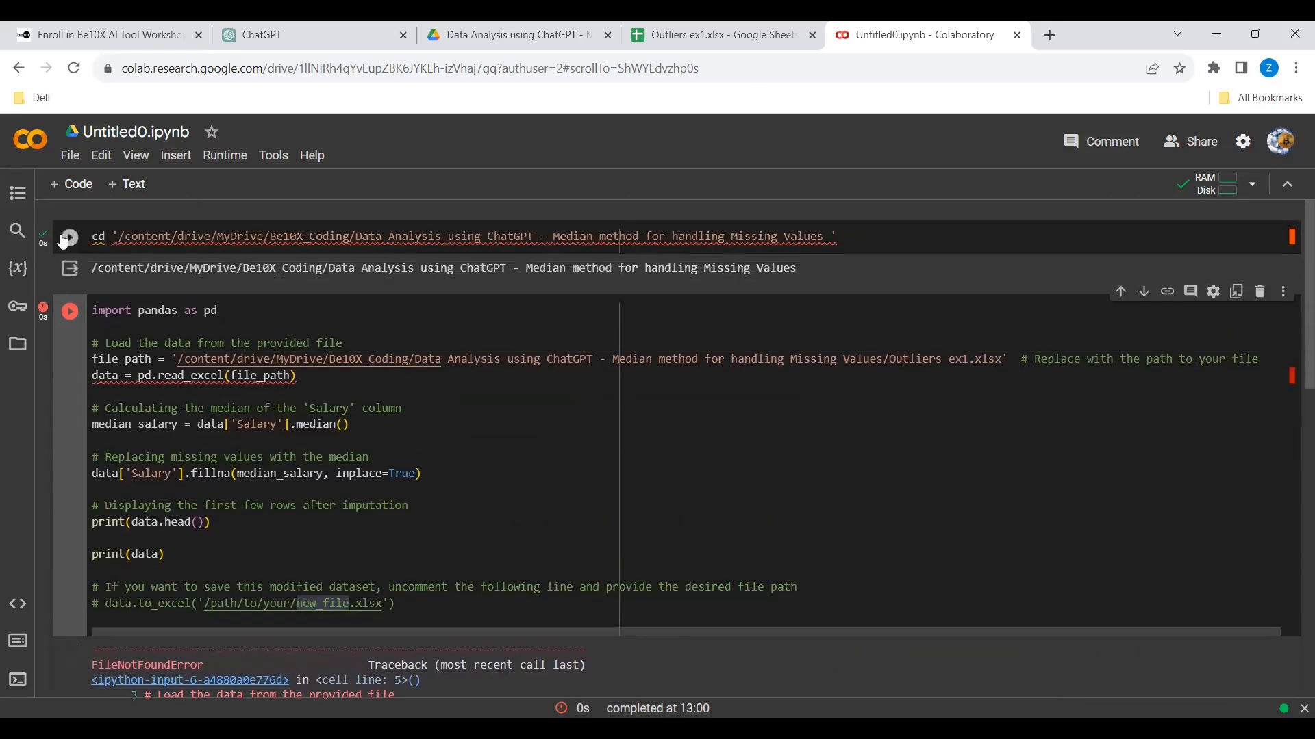
click(64, 240)
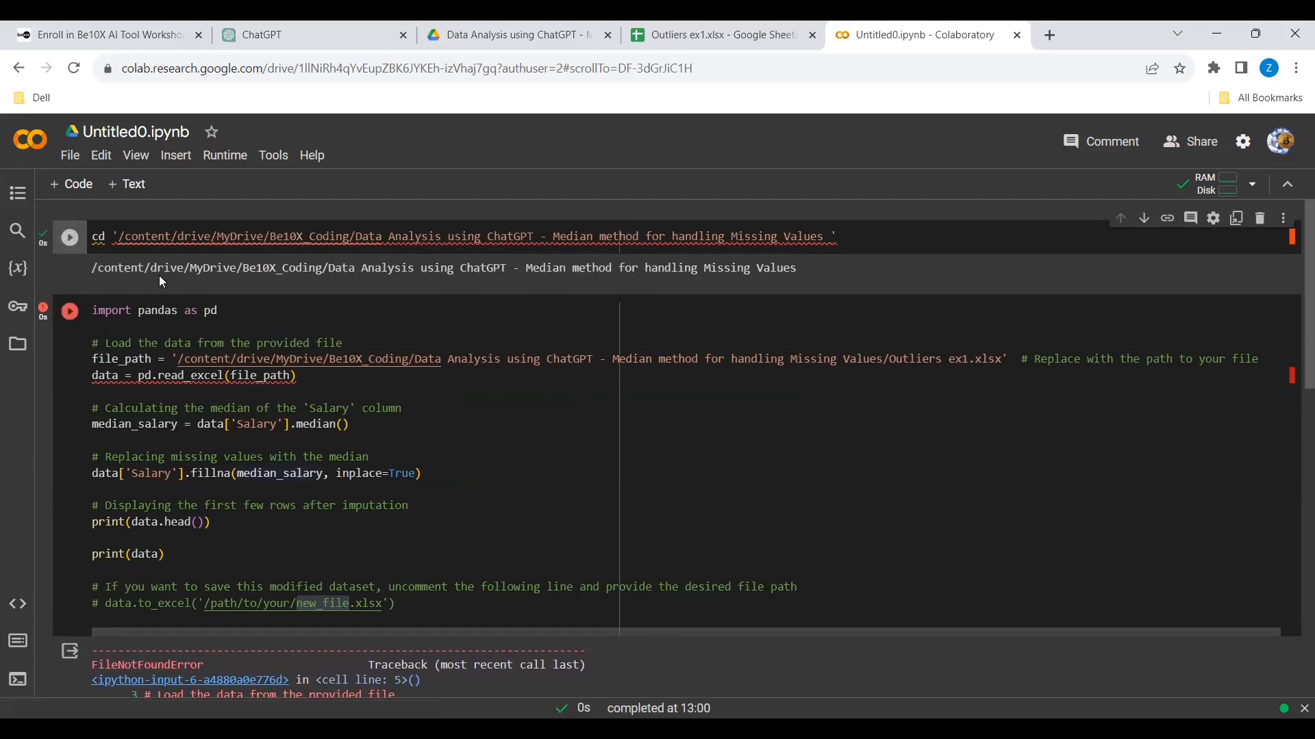
- Select the folder path inside the quotes of the cd command, from /content through Missing Values, to check its ending
key(shift+Right)
key(shift+Right)
key(shift+Right)
key(shift+Right)
key(shift+Right)
key(shift+Right)
key(shift+Right)
key(shift+Right)
key(shift+Right)
key(shift+Right)
key(shift+Right)
key(shift+Right)
key(shift+Right)
key(shift+Right)
key(shift+Right)
key(shift+Right)
key(shift+Right)
key(shift+Right)
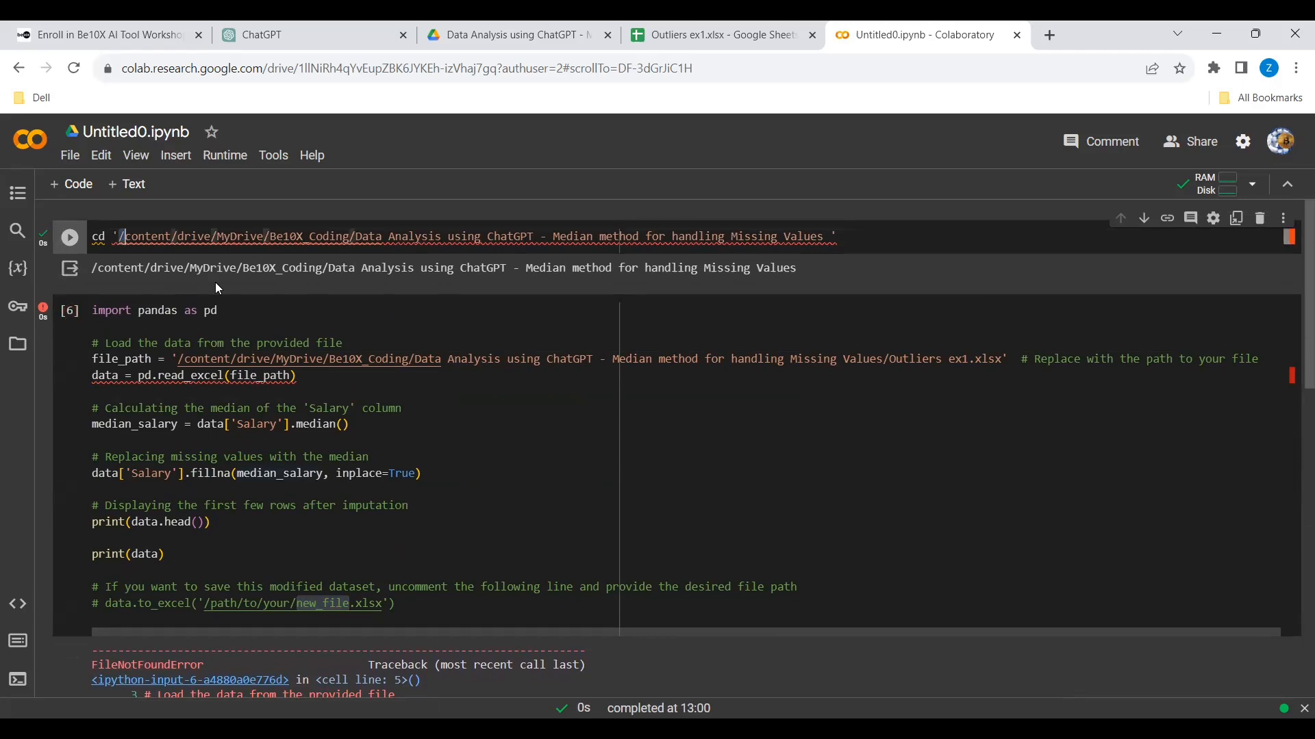
key(shift+Right)
key(shift+Right)
key(shift+Right)
key(shift+Right)
key(shift+Right)
key(shift+Right)
key(shift+Right)
key(shift+Right)
key(shift+Right)
key(shift+Right)
key(shift+Right)
key(shift+Right)
key(shift+Right)
key(shift+Right)
key(shift+Right)
key(shift+Right)
key(shift+Right)
key(shift+Right)
key(shift+Right)
key(shift+Right)
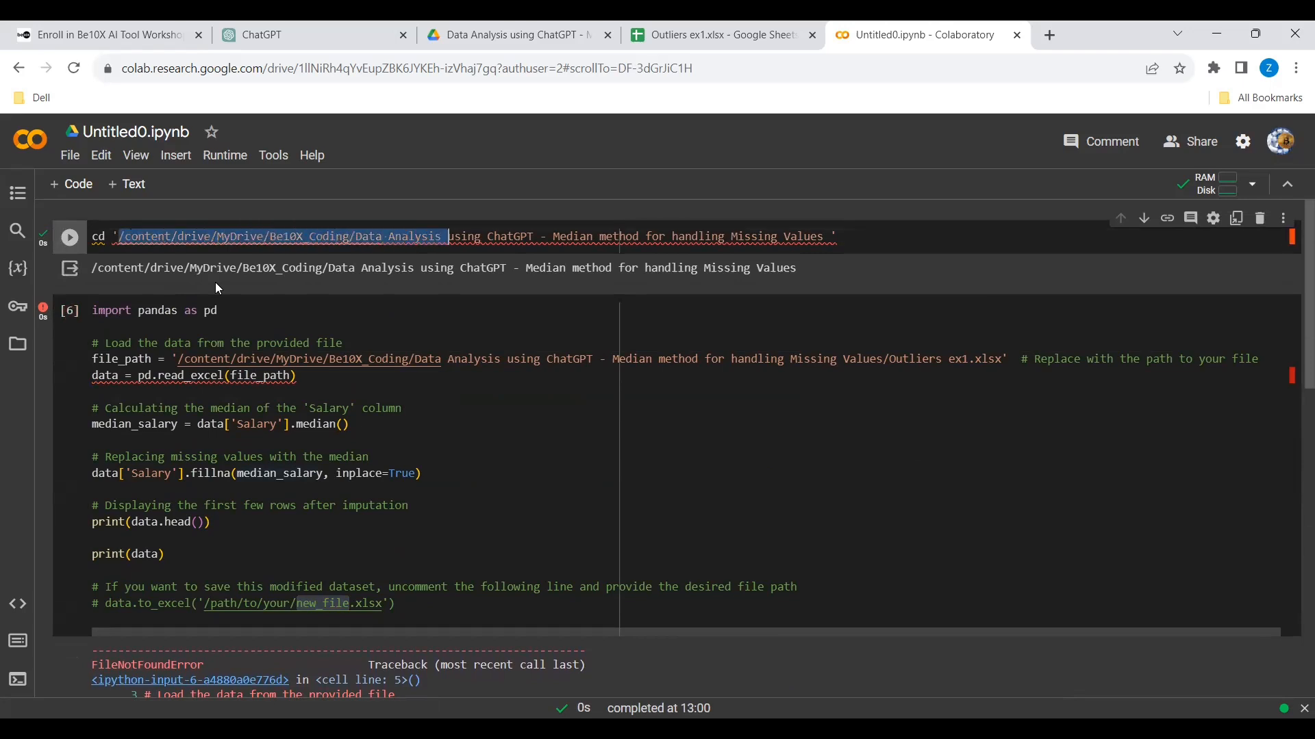
key(shift+Right)
key(shift+Right)
key(shift+Right)
key(shift+Right)
key(shift+Right)
key(shift+Right)
key(shift+Right)
key(shift+Right)
key(shift+Right)
key(shift+Right)
key(shift+Right)
key(shift+Right)
key(shift+Right)
key(shift+Right)
key(shift+Right)
key(shift+Right)
key(shift+Right)
key(shift+Right)
key(shift+Right)
key(shift+Right)
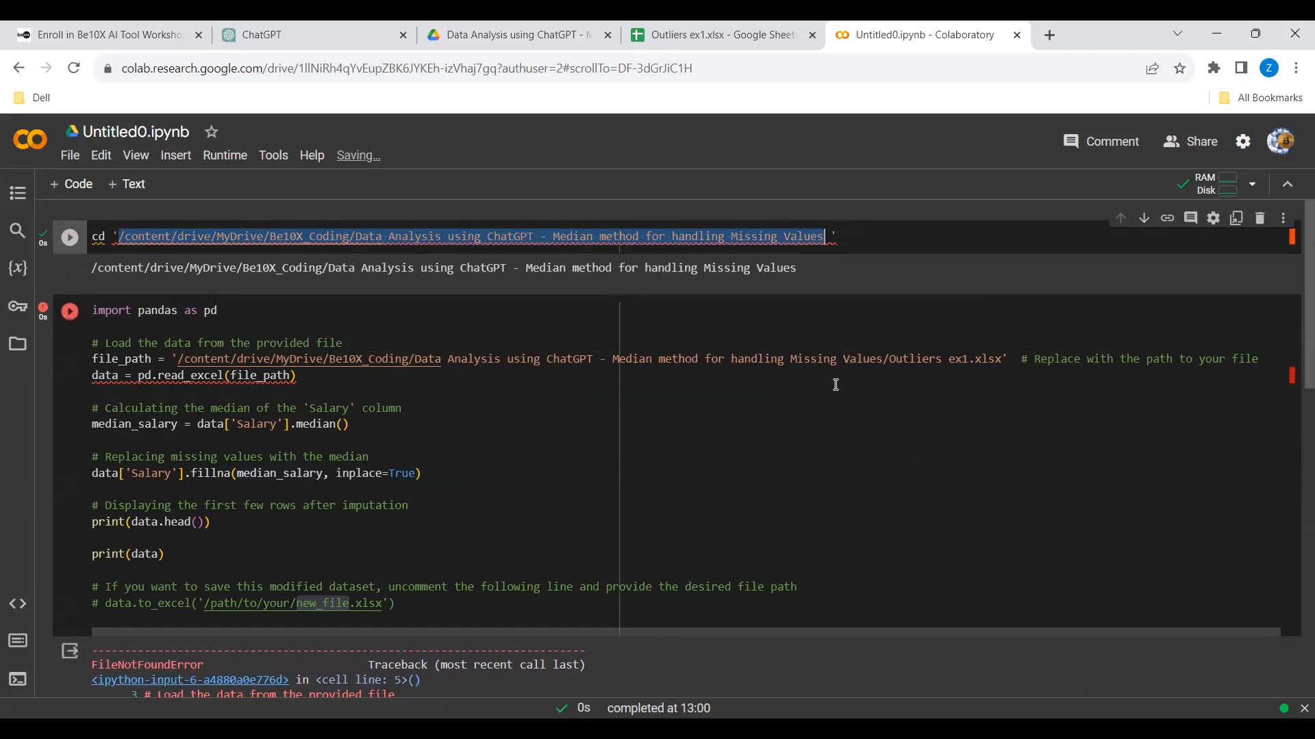
- Insert a space between Missing Values and /Outliers ex1.xlsx in file_path, rerun the code cell, and compare the path with the cd line
click(883, 359)
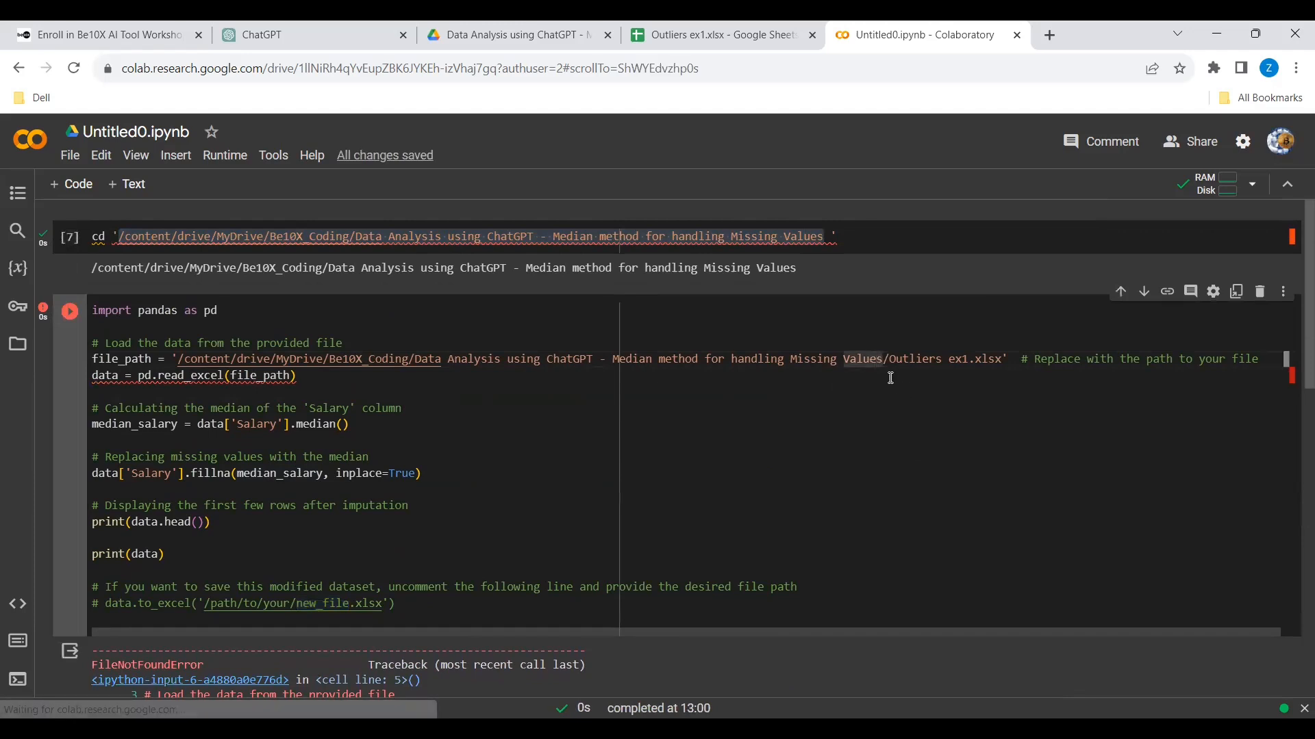
key(ctrl+Return)
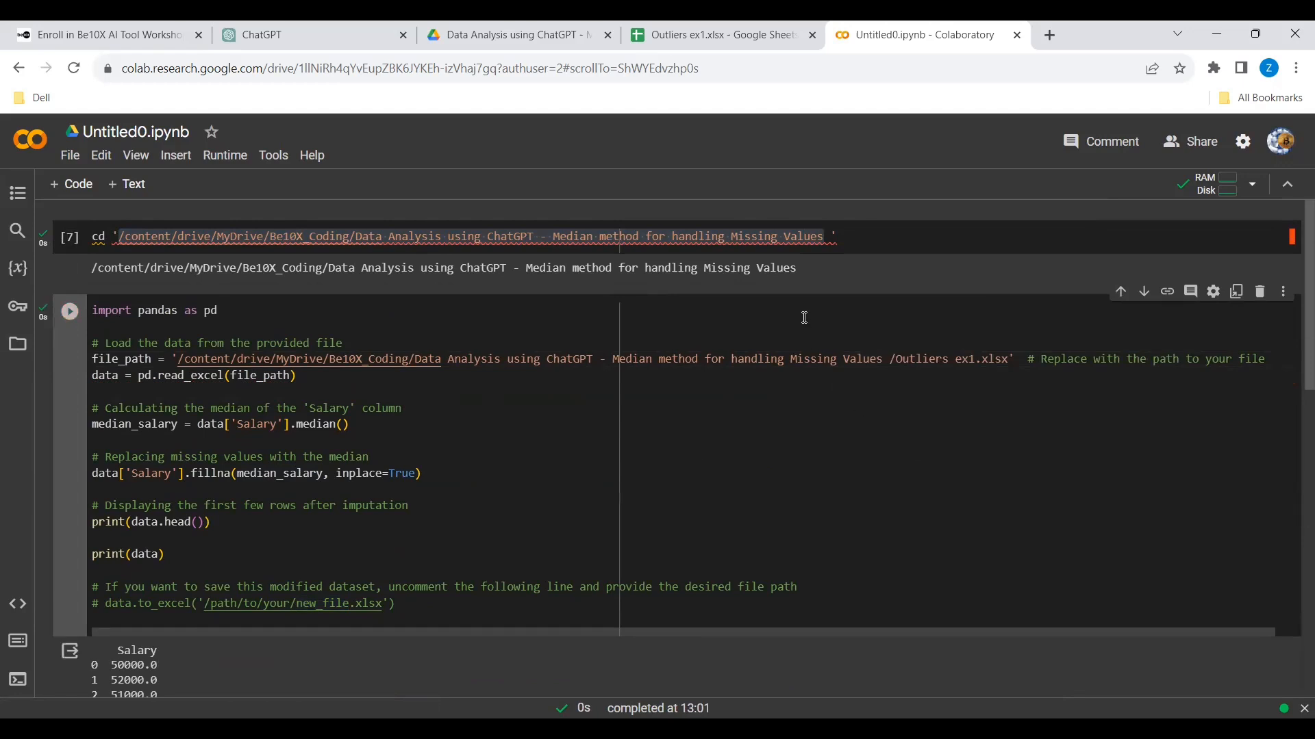
click(824, 236)
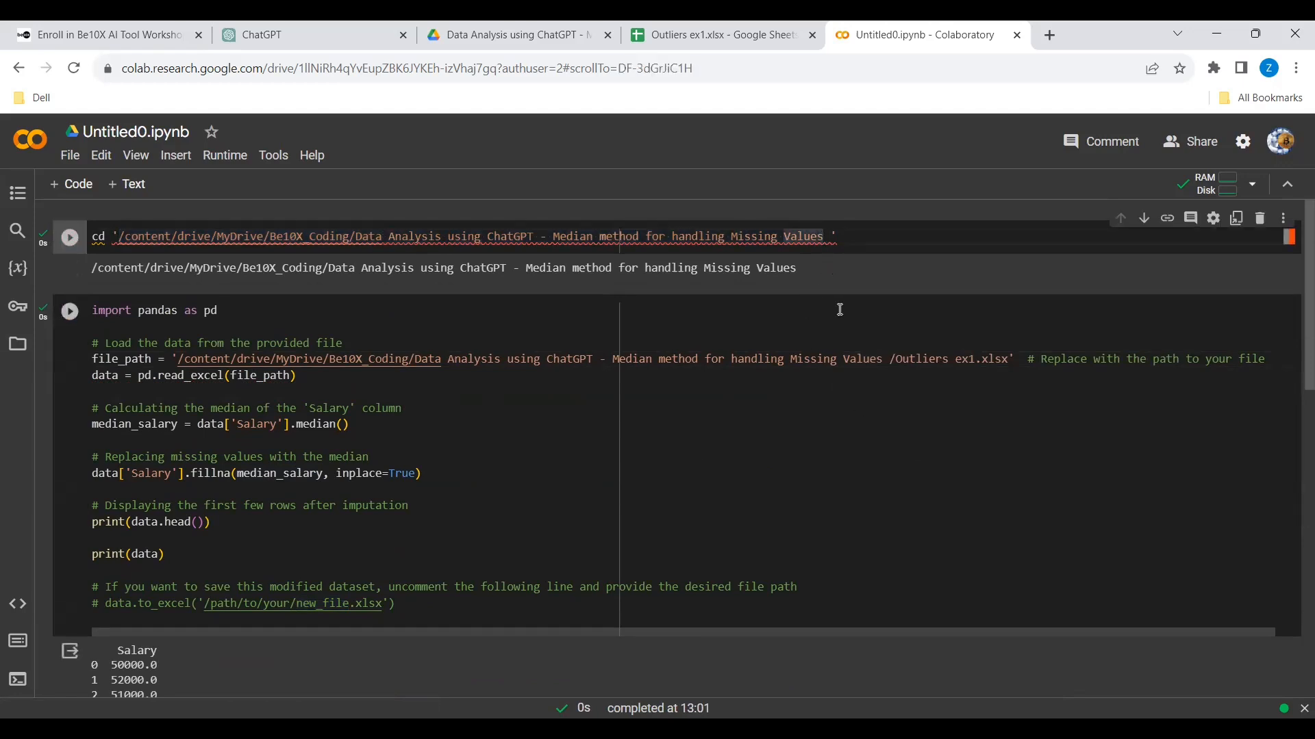
click(889, 367)
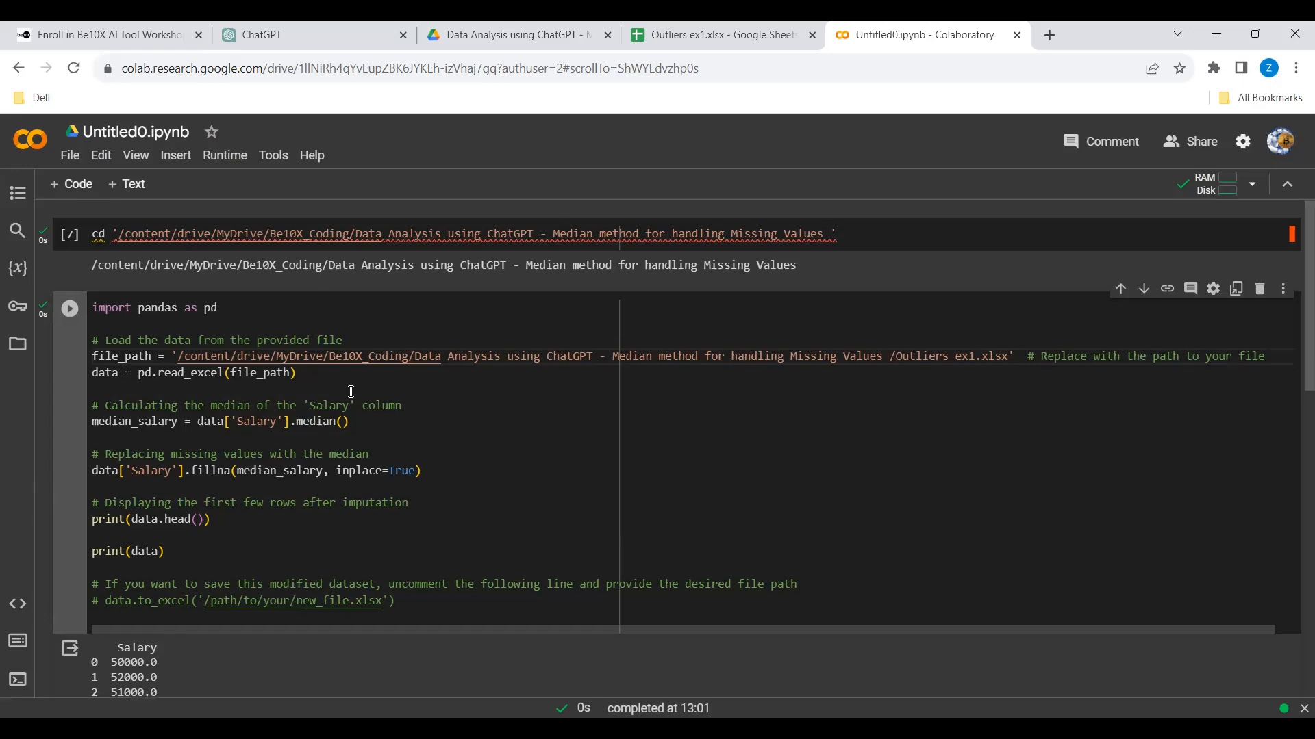
- Examine the printed Salary output, matching the first five rows to print(data.head()) and the complete list to print(data)
scroll(351, 392, down, 1)
scroll(186, 341, down, 4)
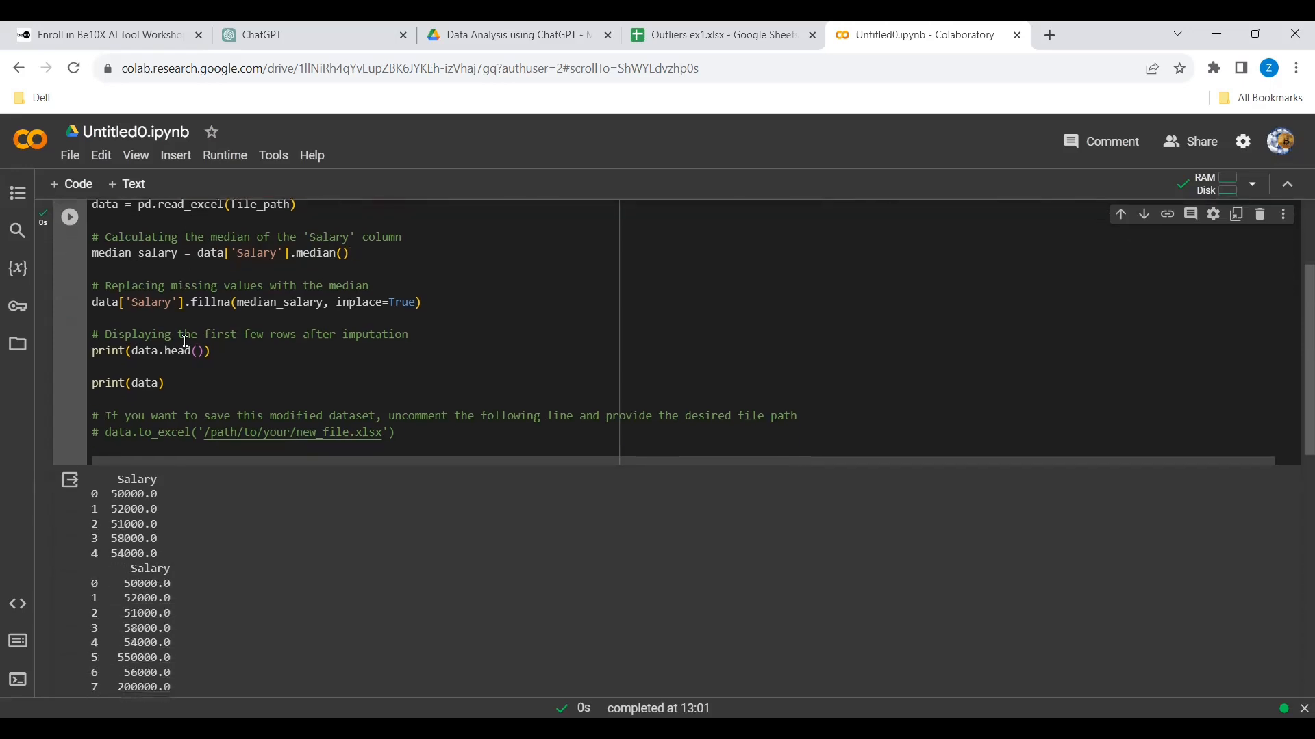
scroll(195, 342, up, 2)
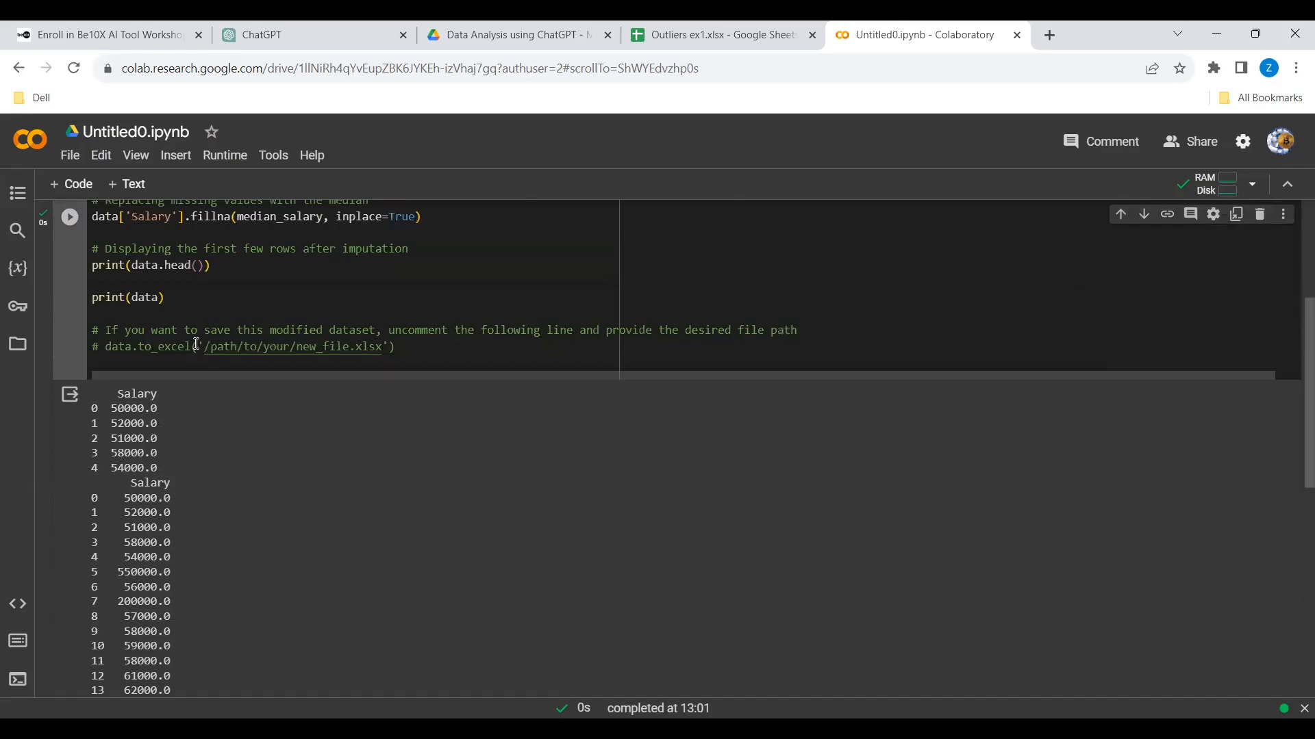
drag(165, 467, 100, 408)
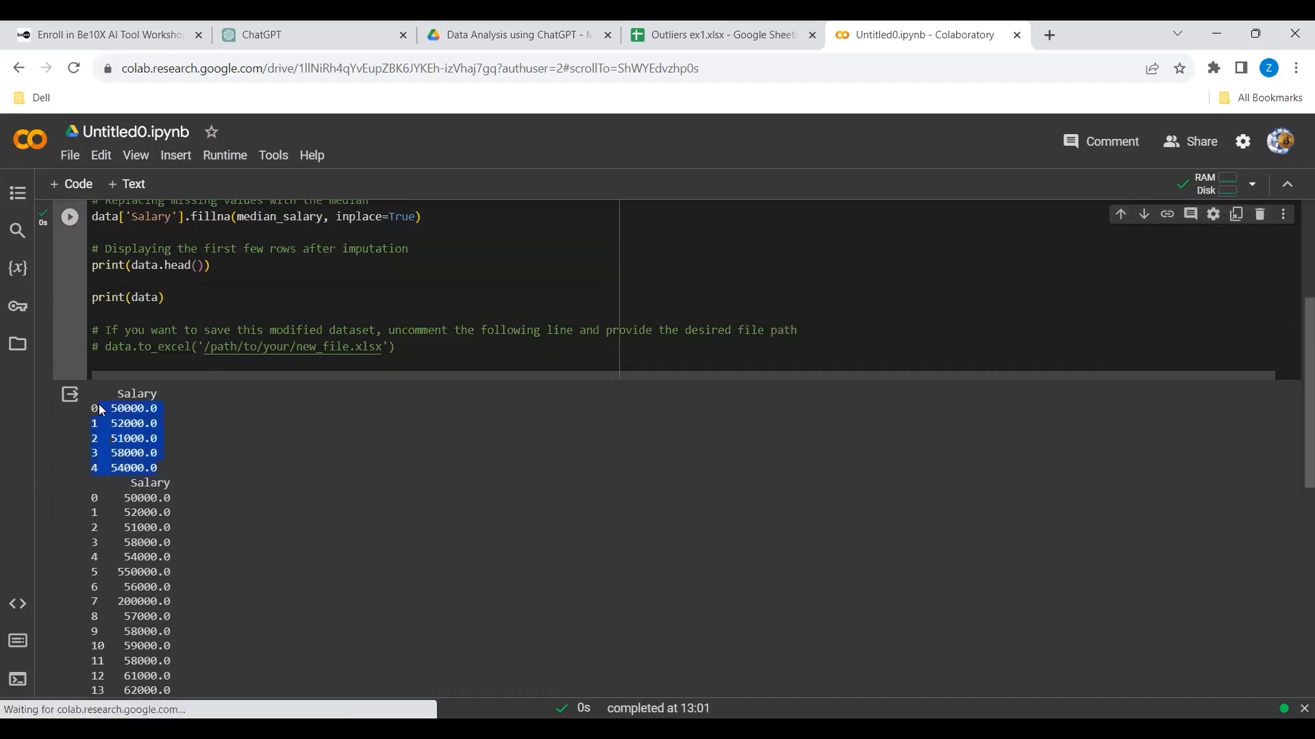
scroll(236, 366, up, 2)
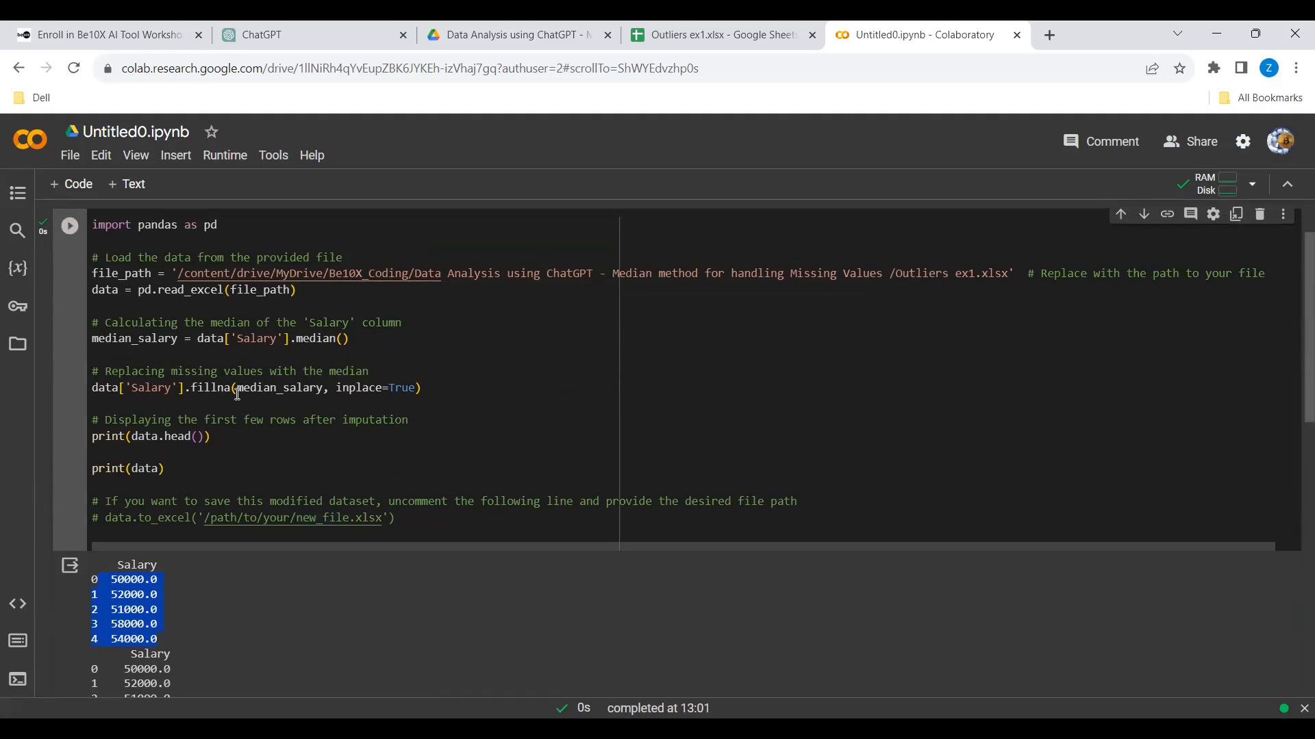
scroll(259, 407, down, 3)
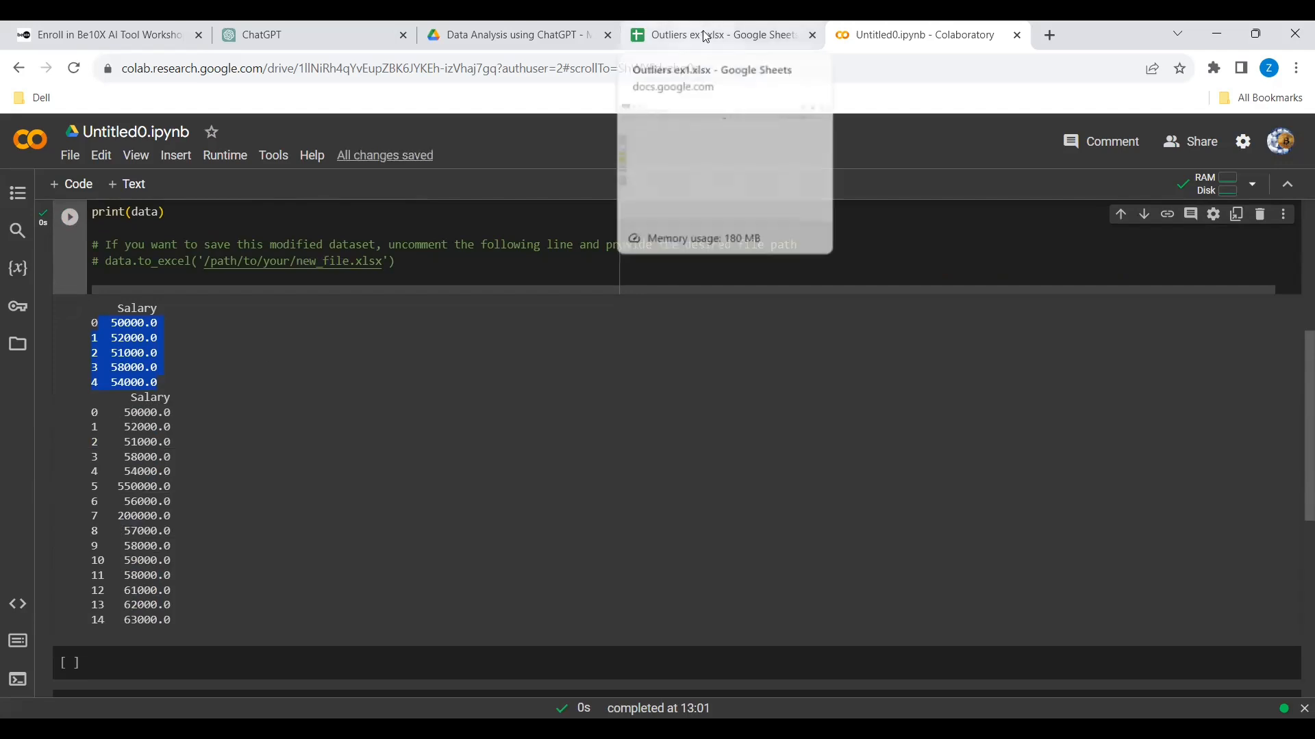
- Compare blank cells A5 and A13 of the Outliers ex1 sheet in Google Sheets with rows 3 and 11 of the Colab output
drag(125, 413, 144, 414)
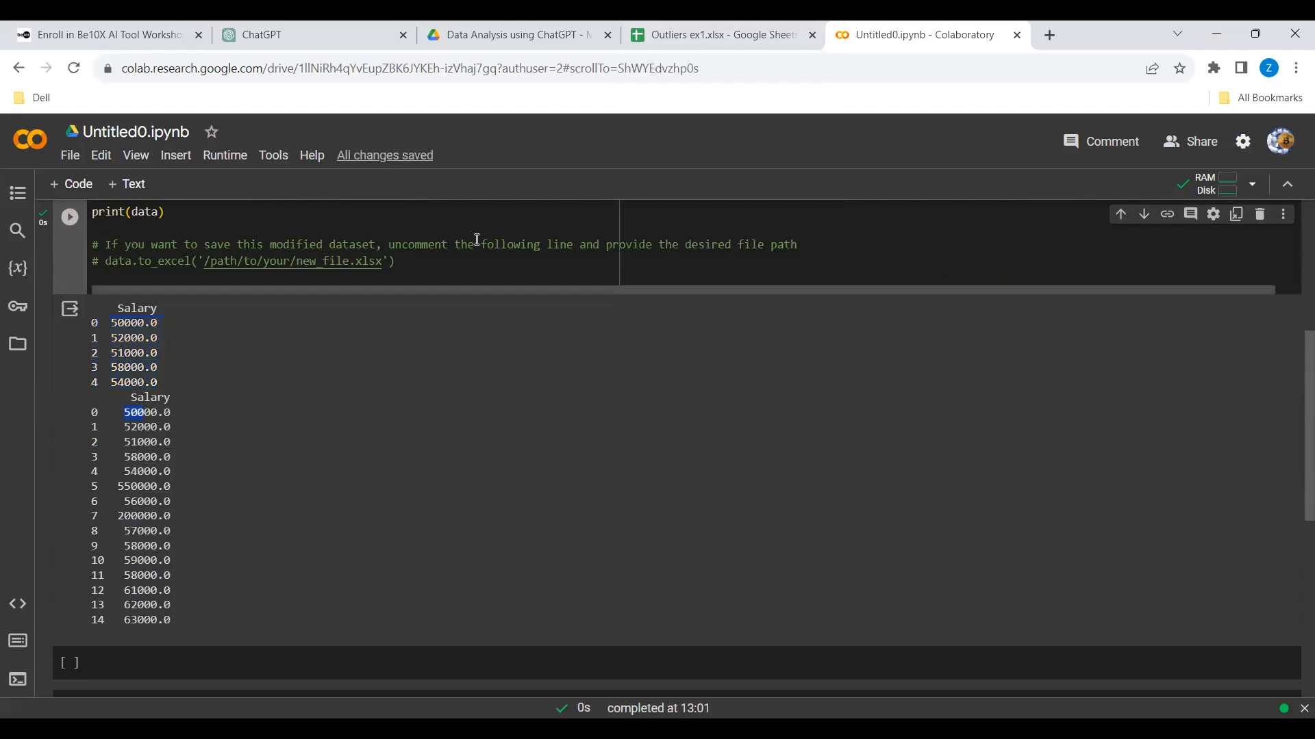
click(726, 39)
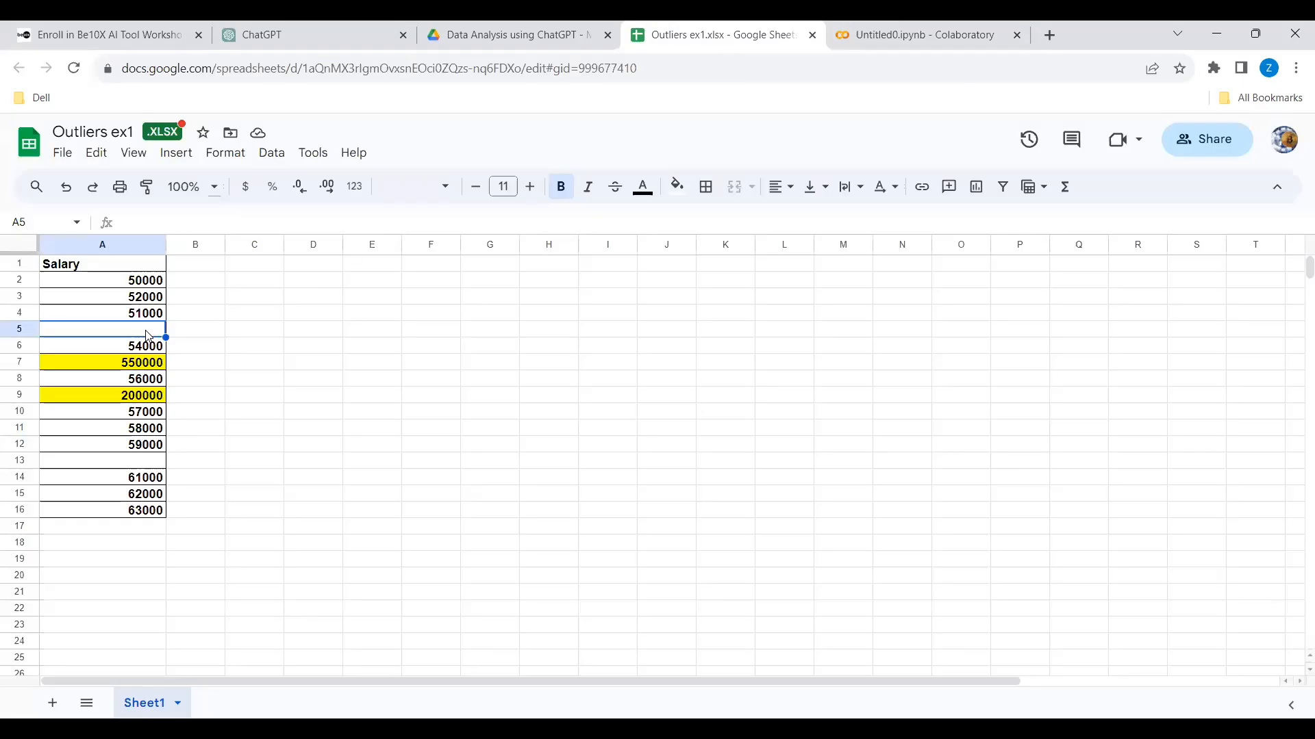
click(902, 41)
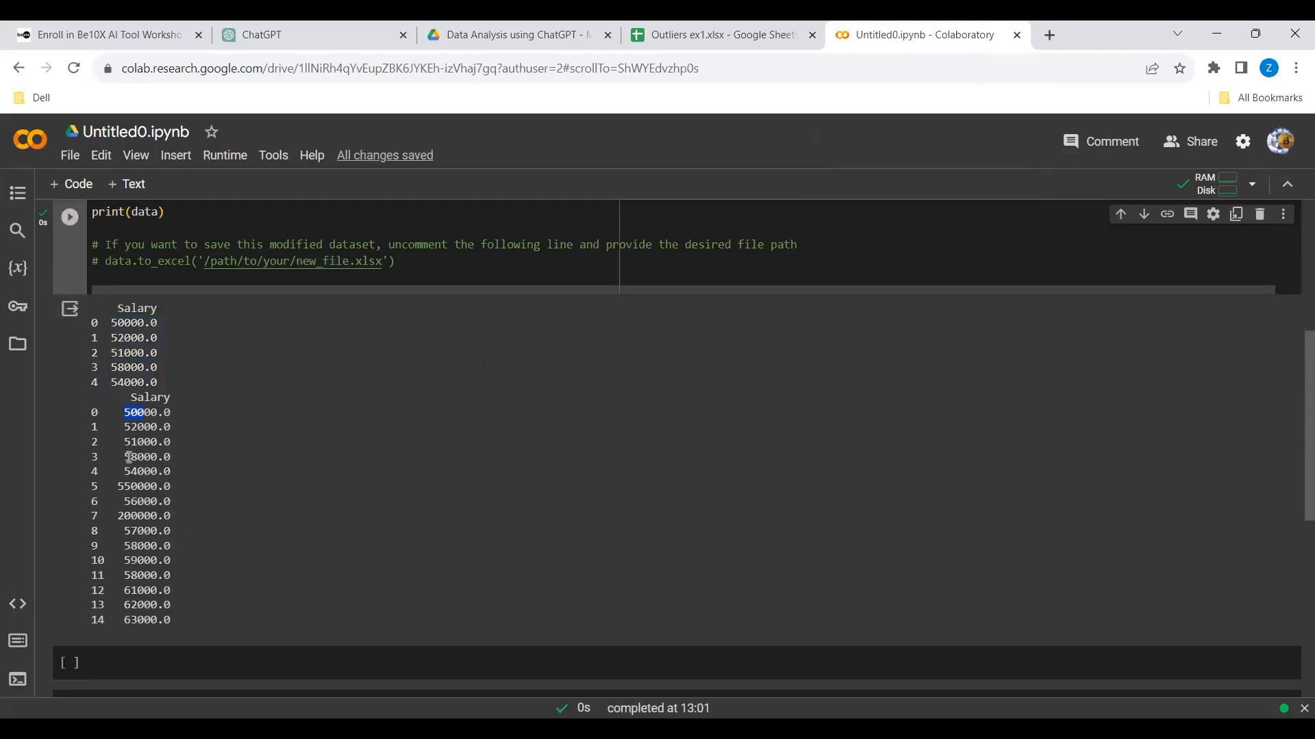
drag(123, 457, 158, 457)
click(727, 38)
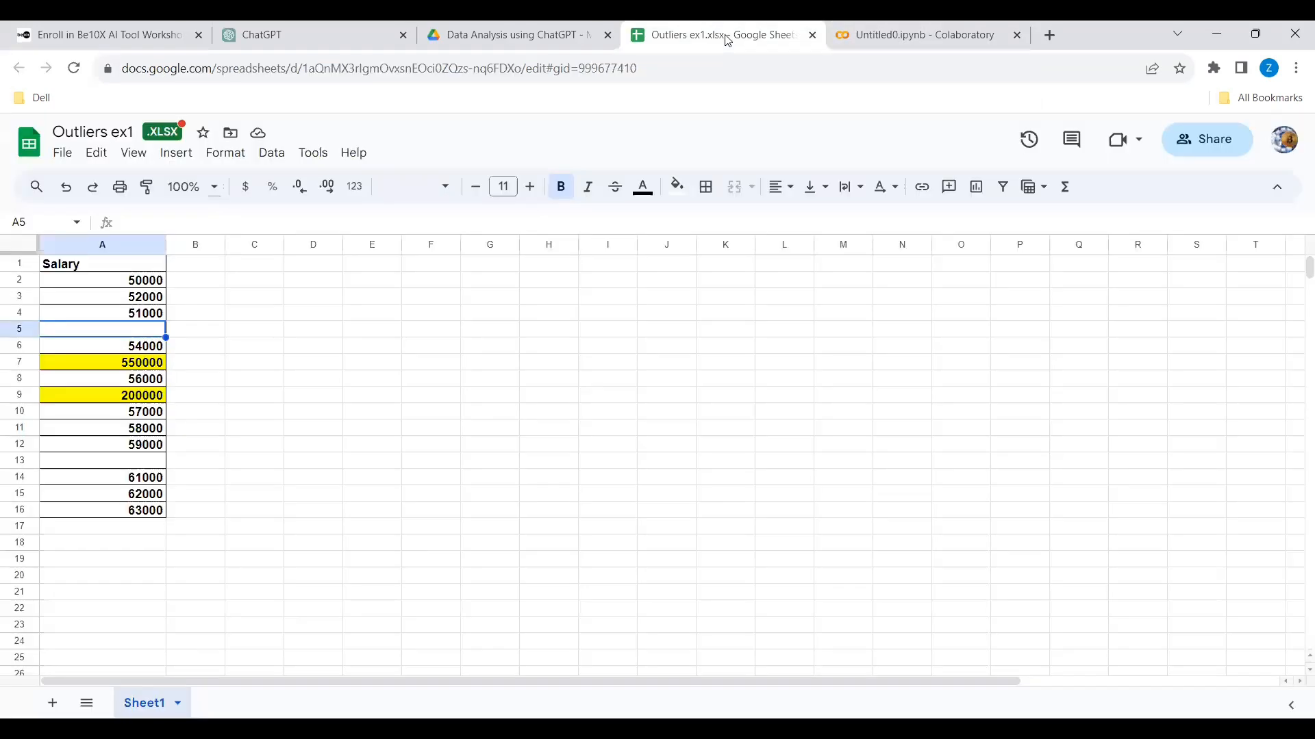
click(137, 463)
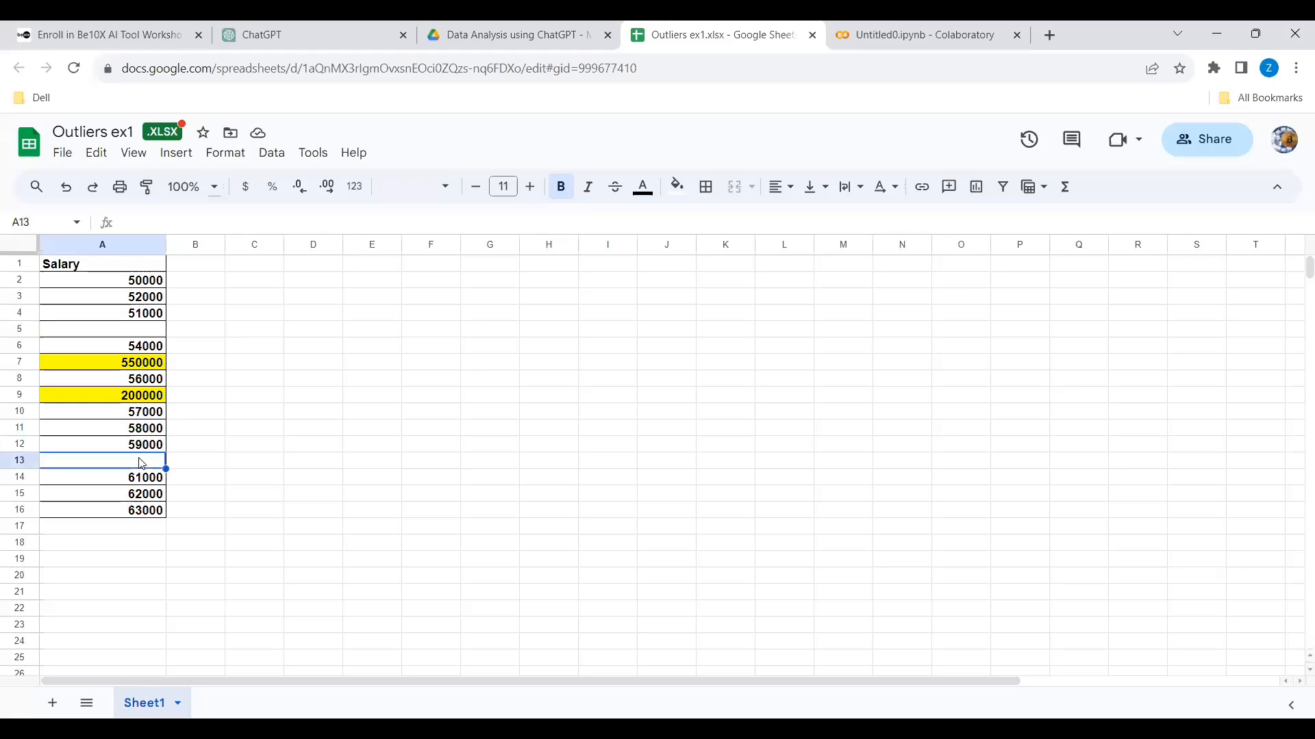
click(873, 48)
click(148, 580)
drag(128, 576, 157, 575)
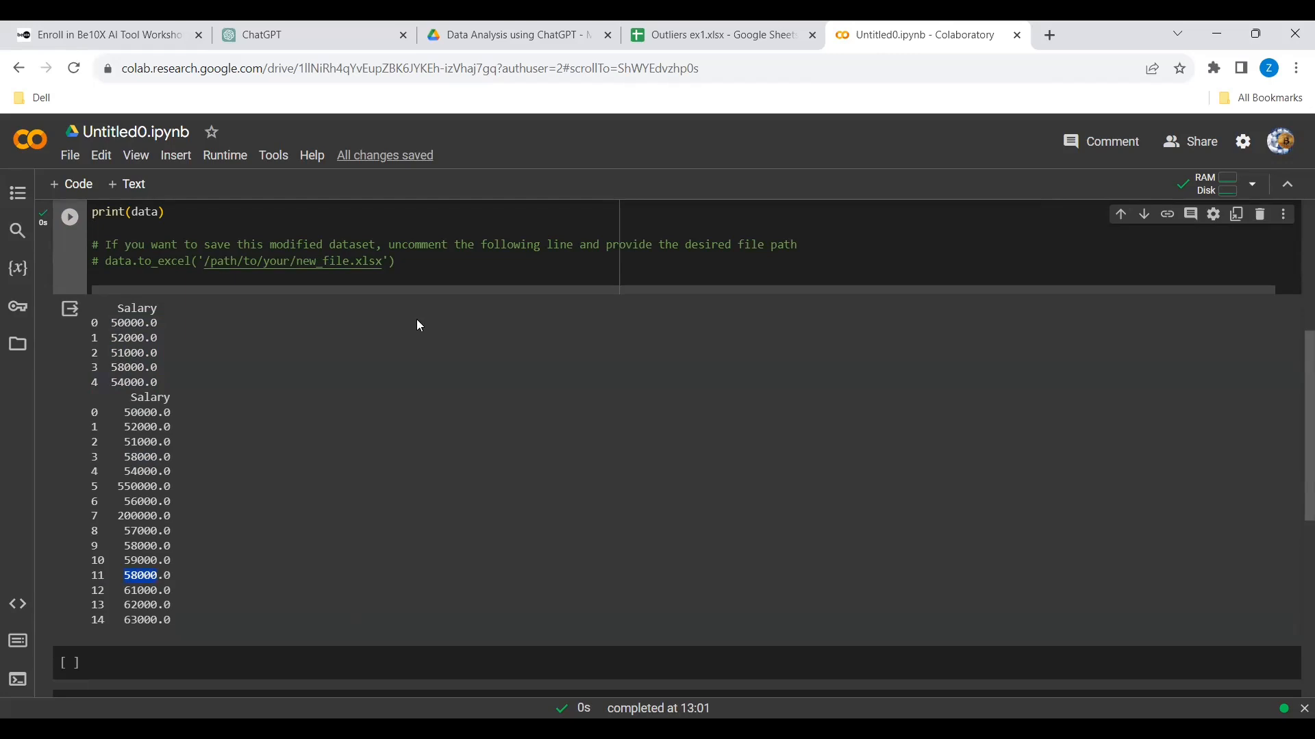
- Switch to ChatGPT and send the prompt "Explain median with a simple example"
click(311, 38)
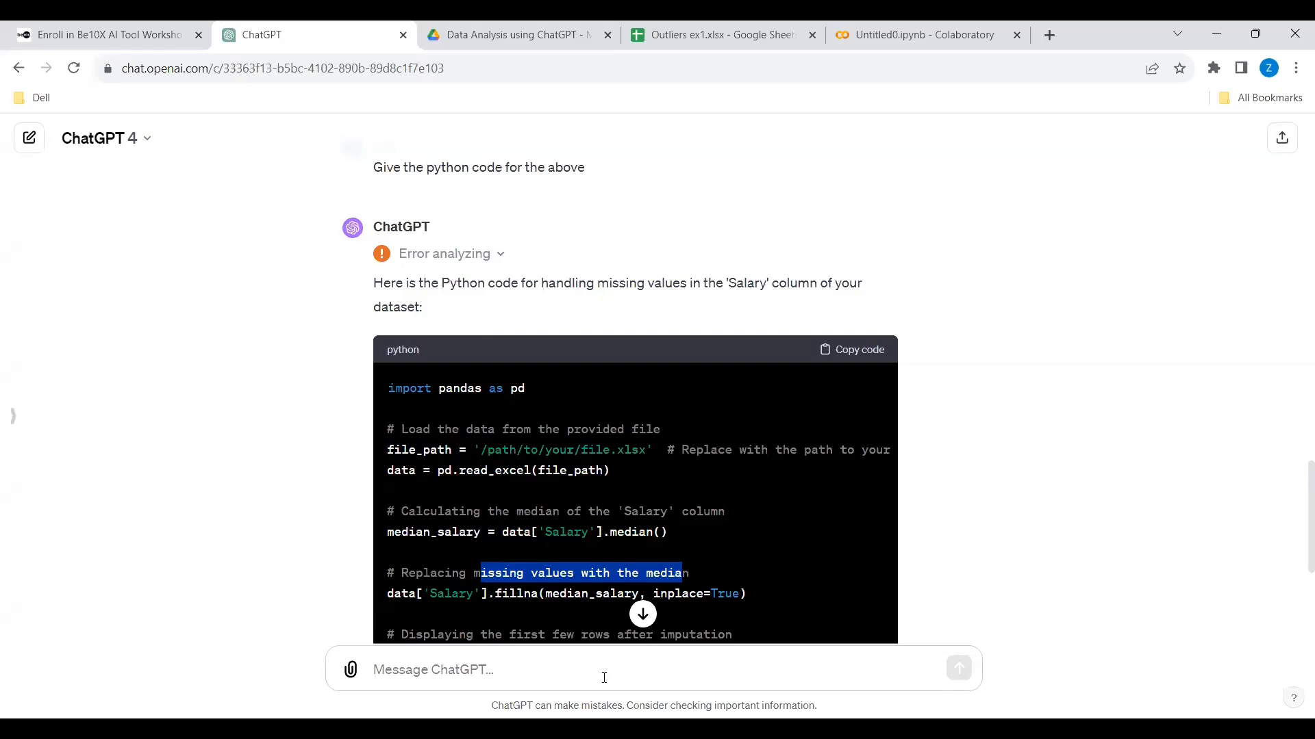
click(584, 668)
text(Ex)
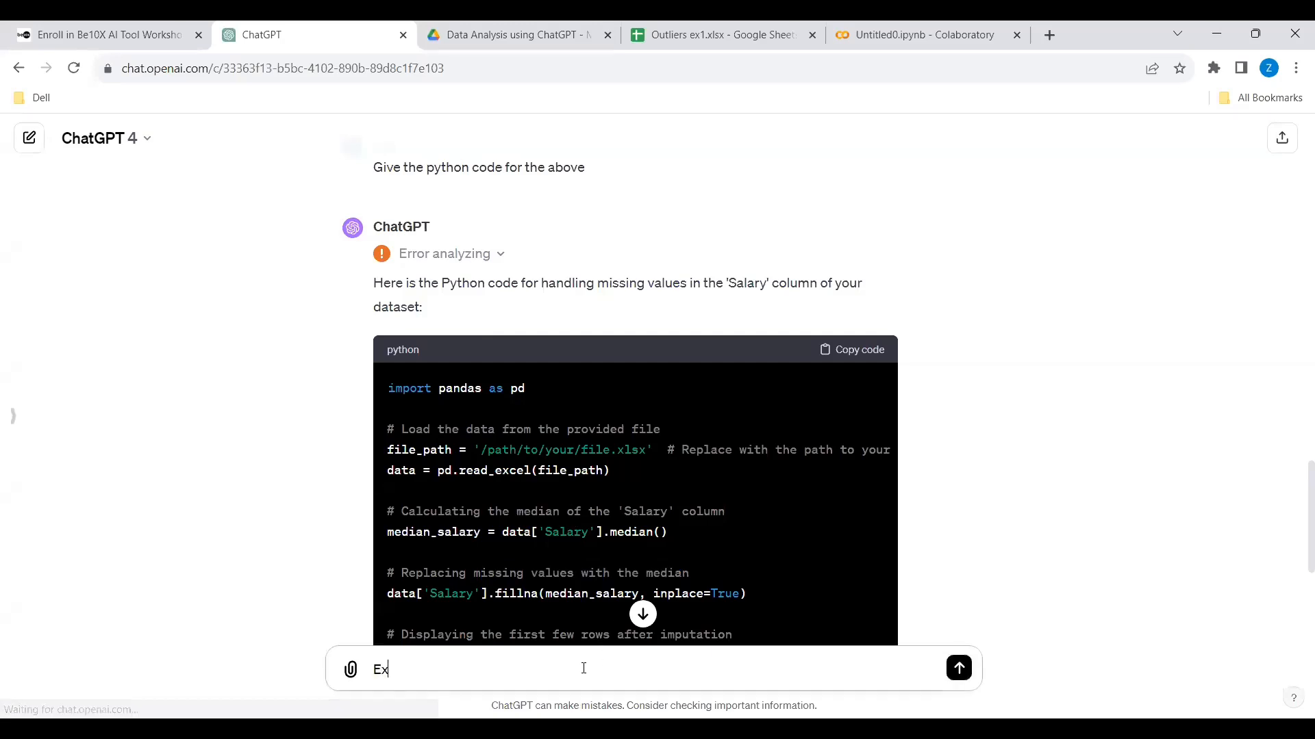
text(plain median )
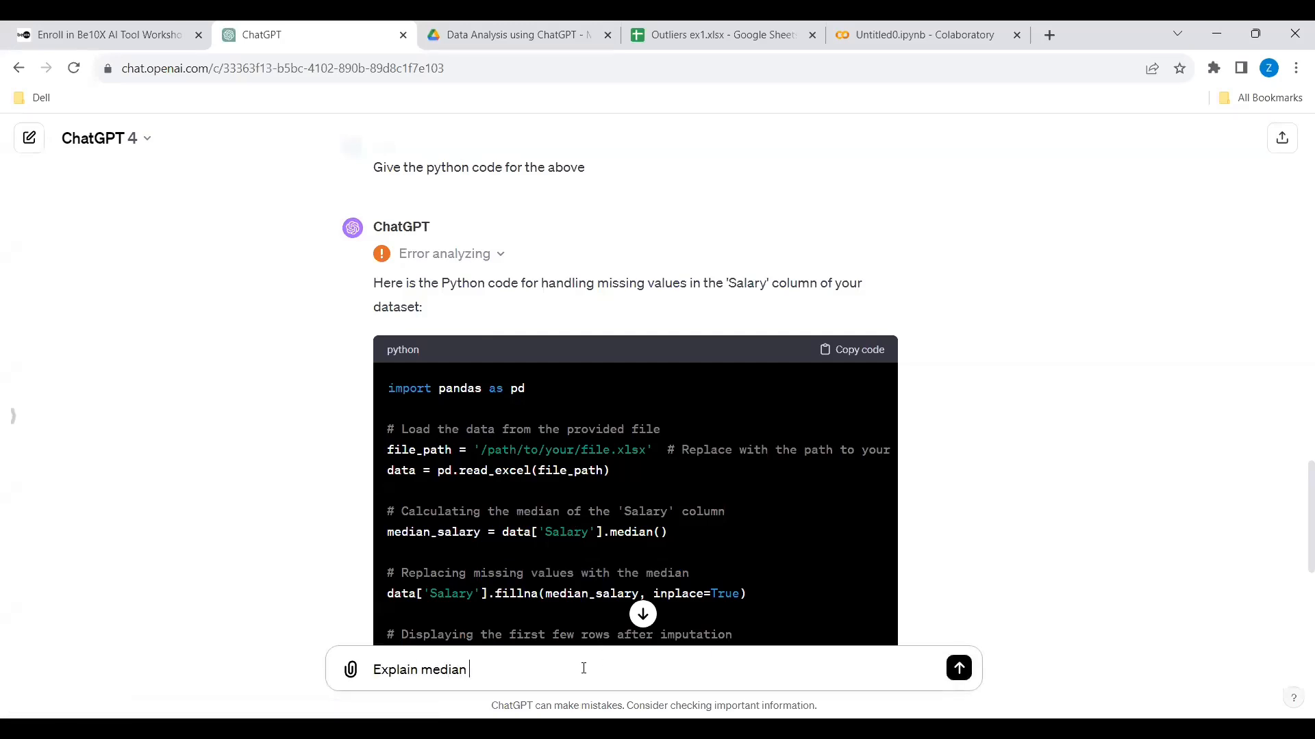
text(with s a simple example)
key(Return)
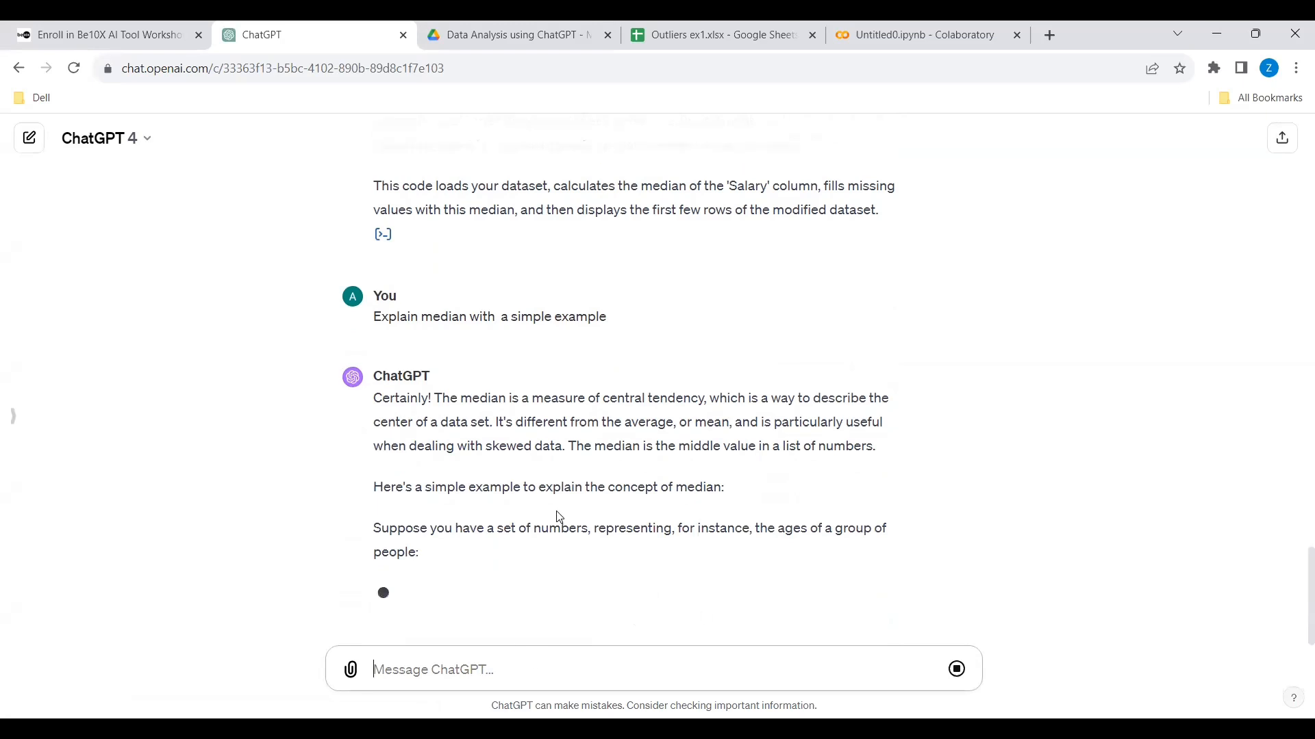
- Read ChatGPT's median definition and examine the seven-age example, comparing the three numbers on each side of the middle one
drag(569, 443, 869, 475)
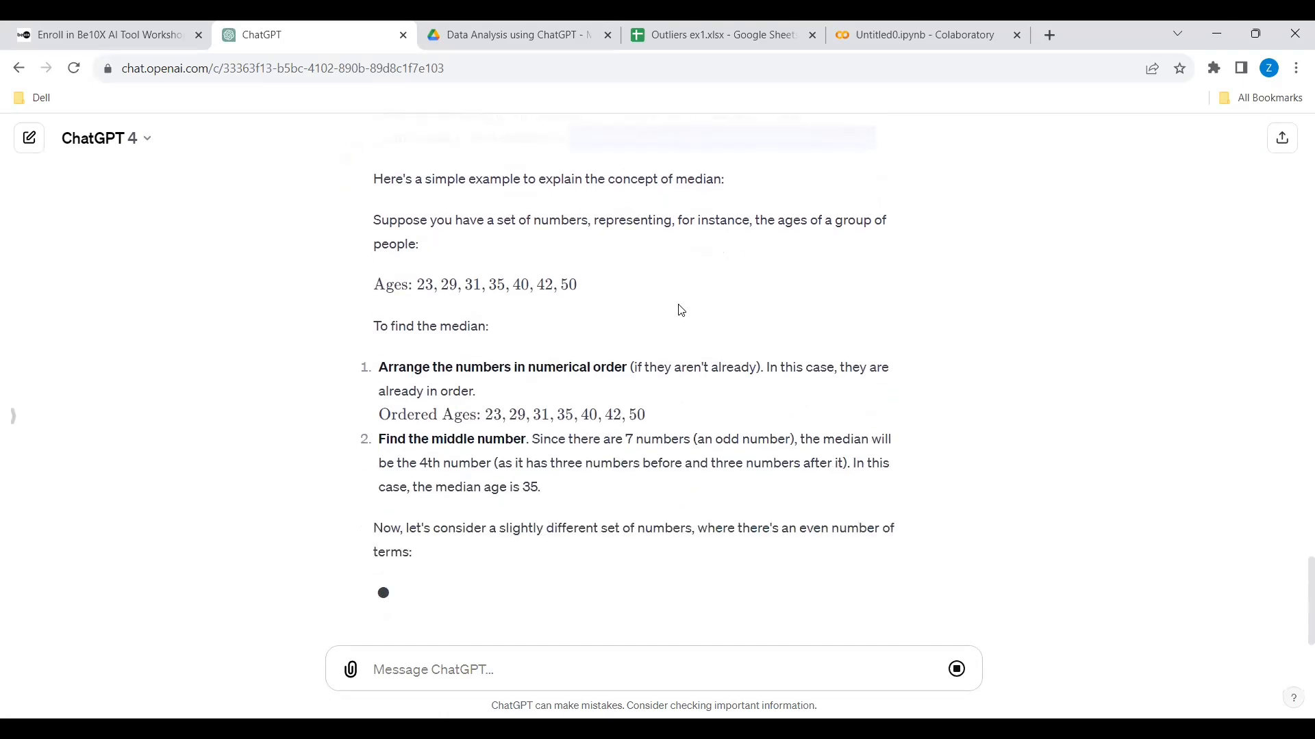
drag(420, 282, 584, 285)
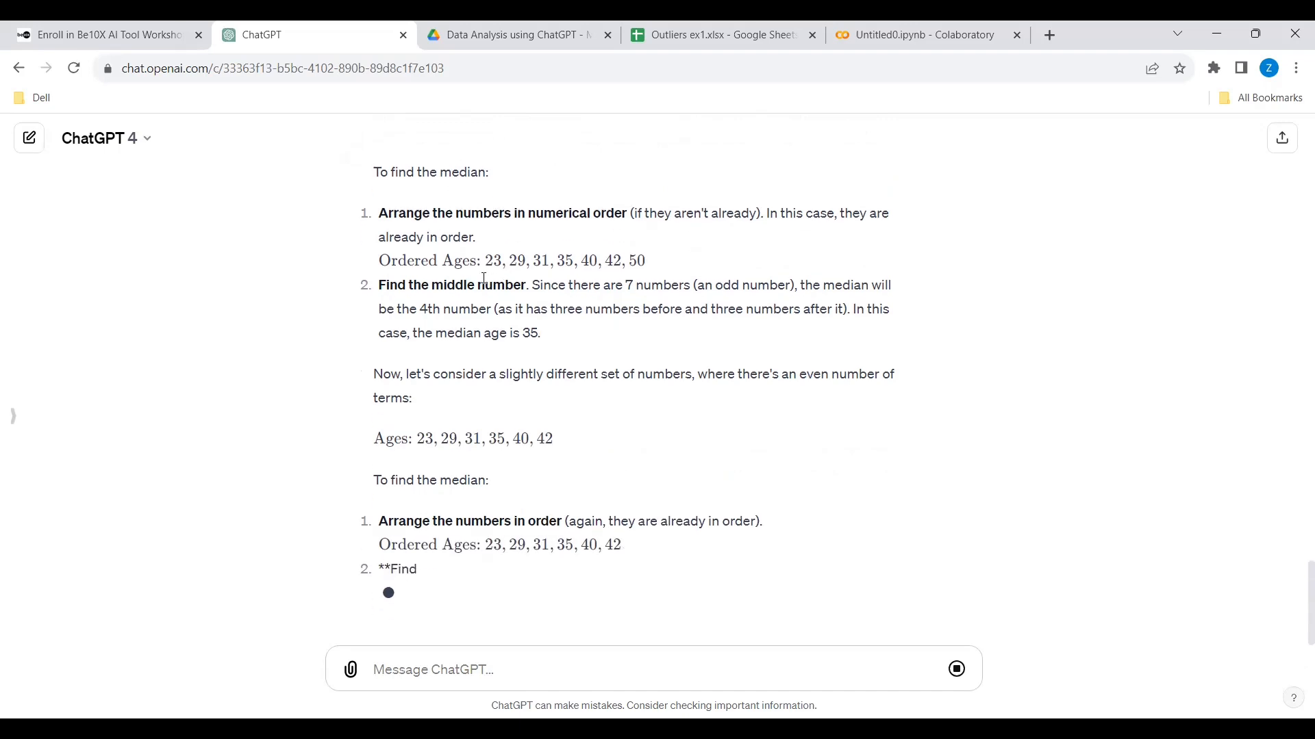
drag(481, 260, 663, 264)
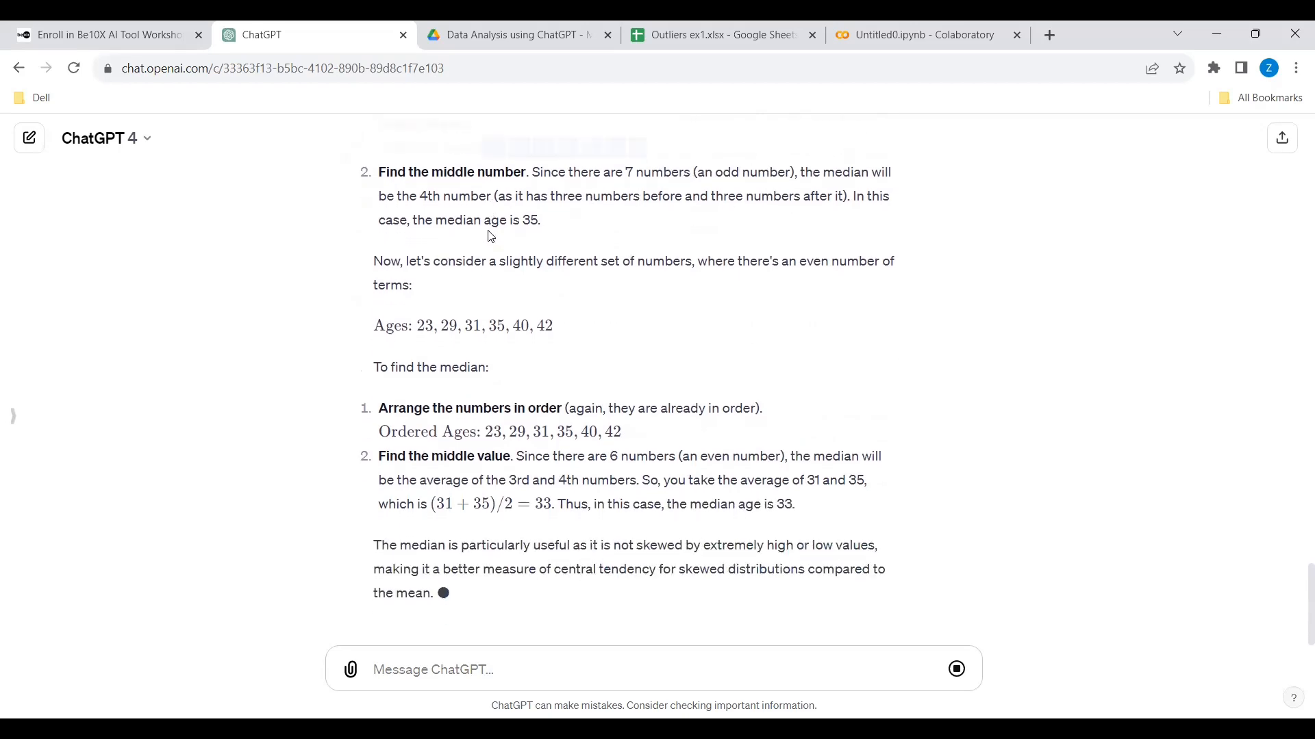
scroll(543, 370, up, 6)
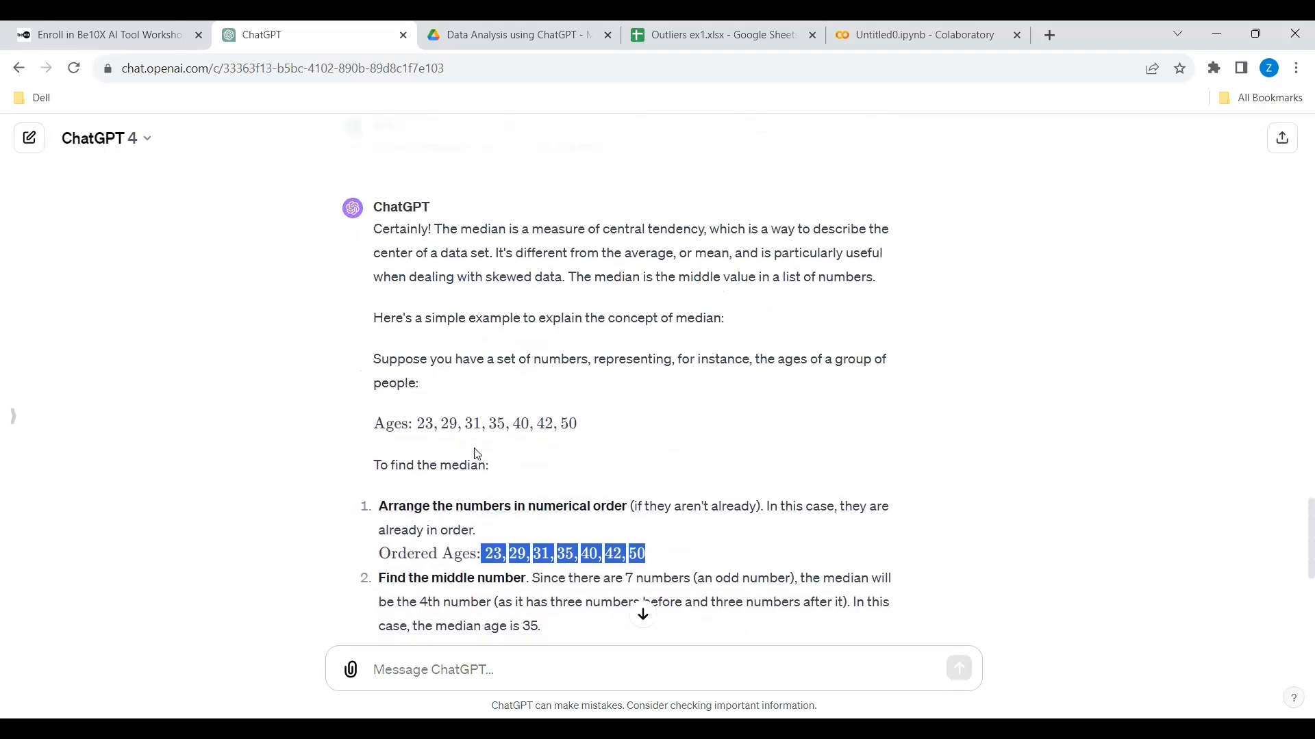
click(425, 425)
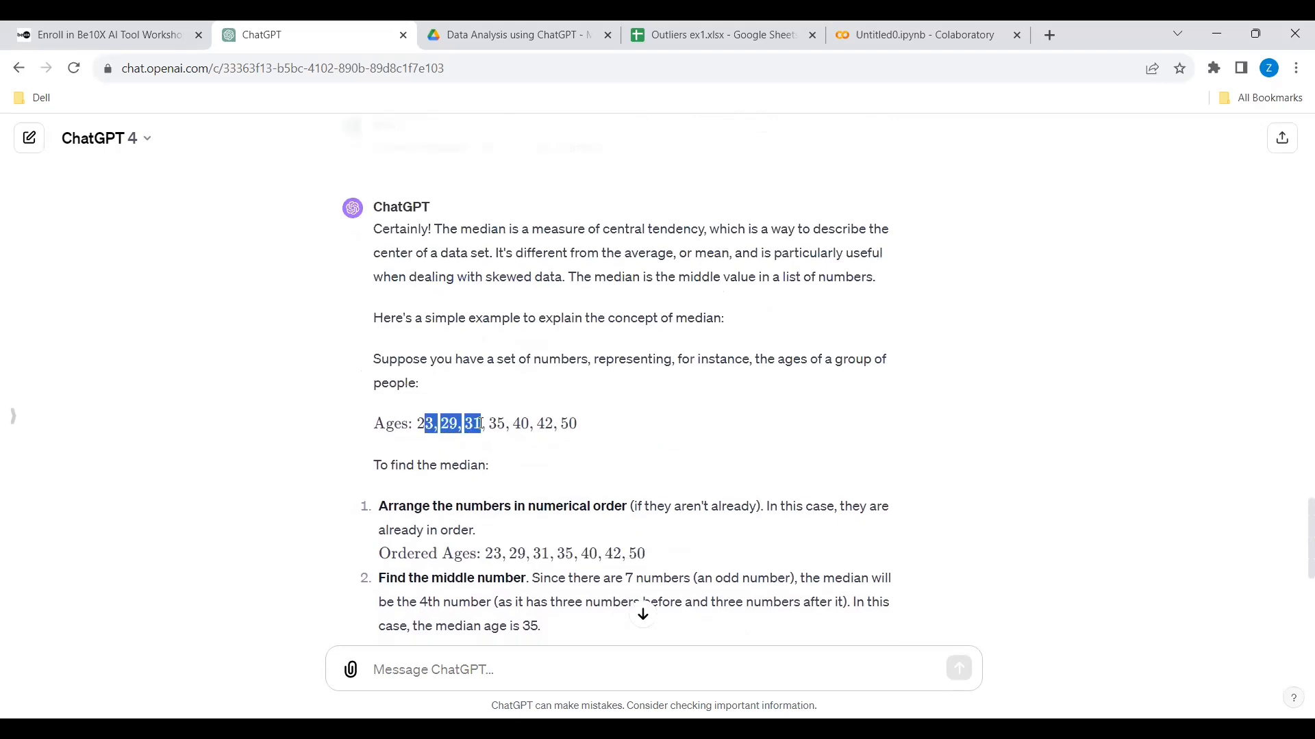
drag(511, 424, 581, 429)
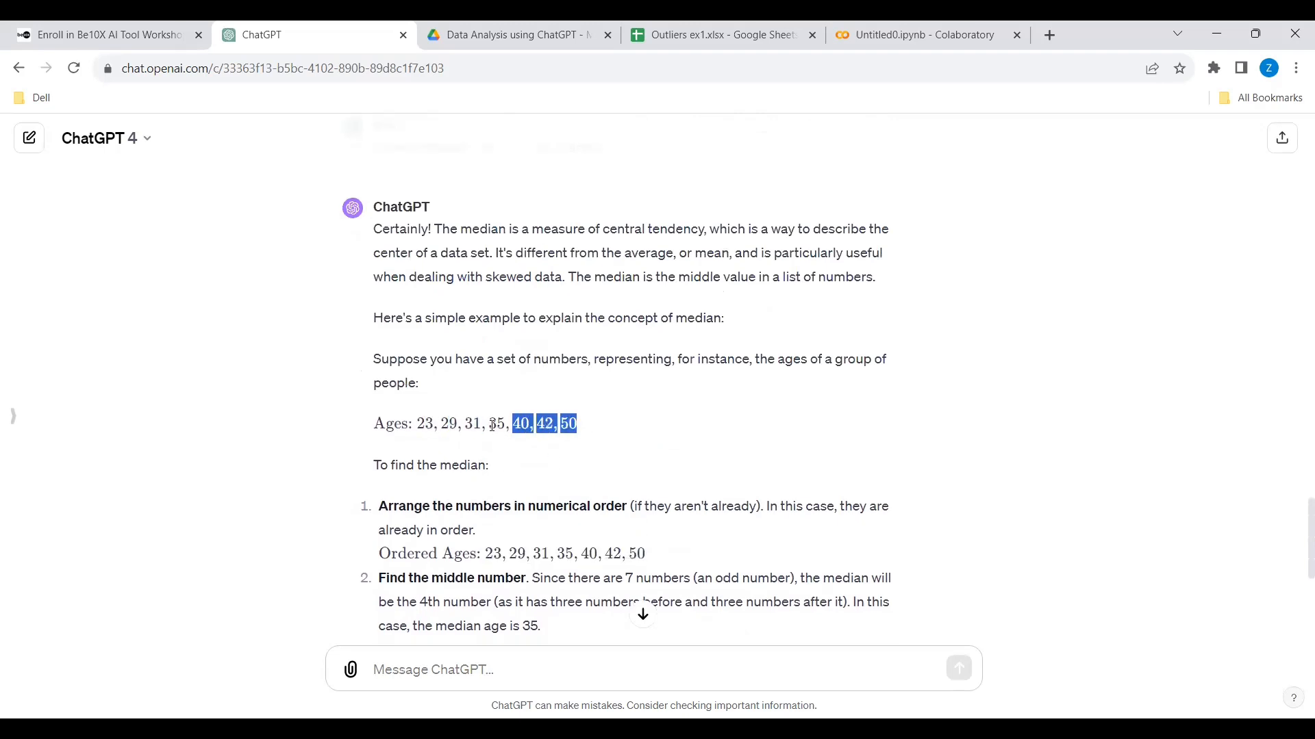
drag(490, 425, 505, 425)
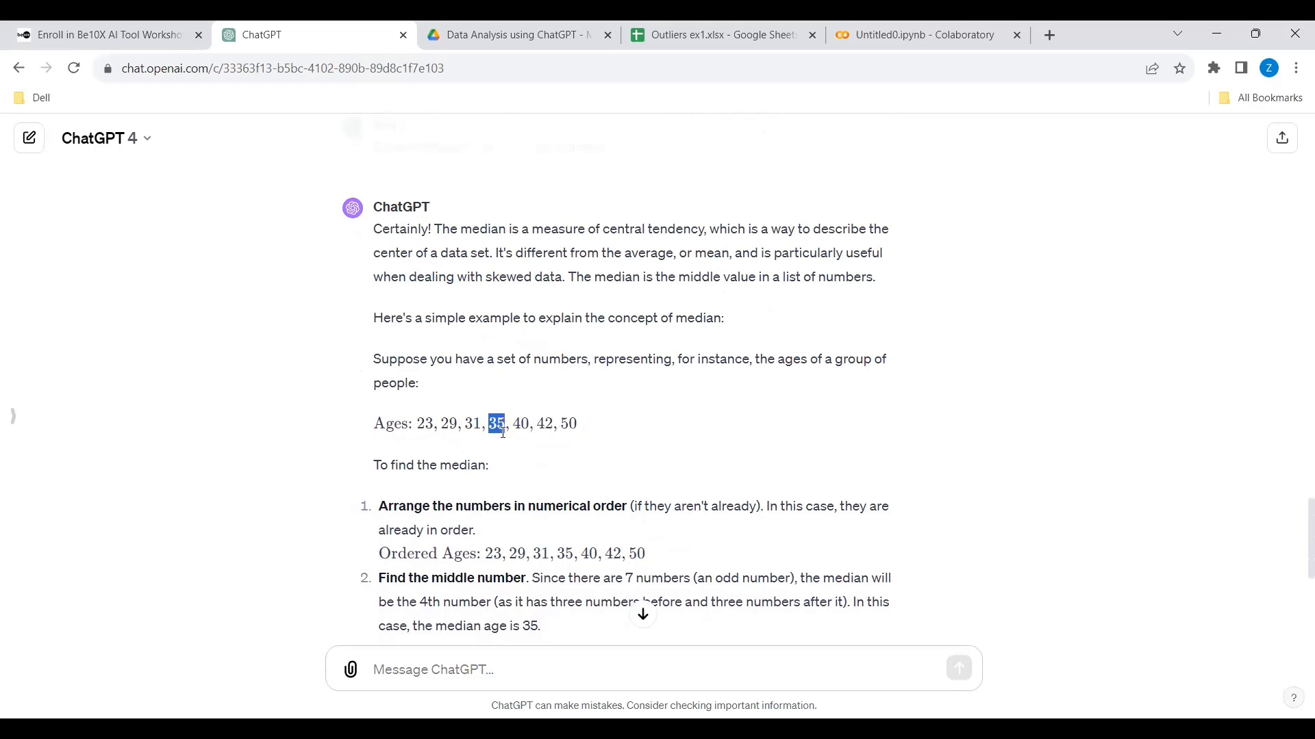
scroll(576, 446, down, 4)
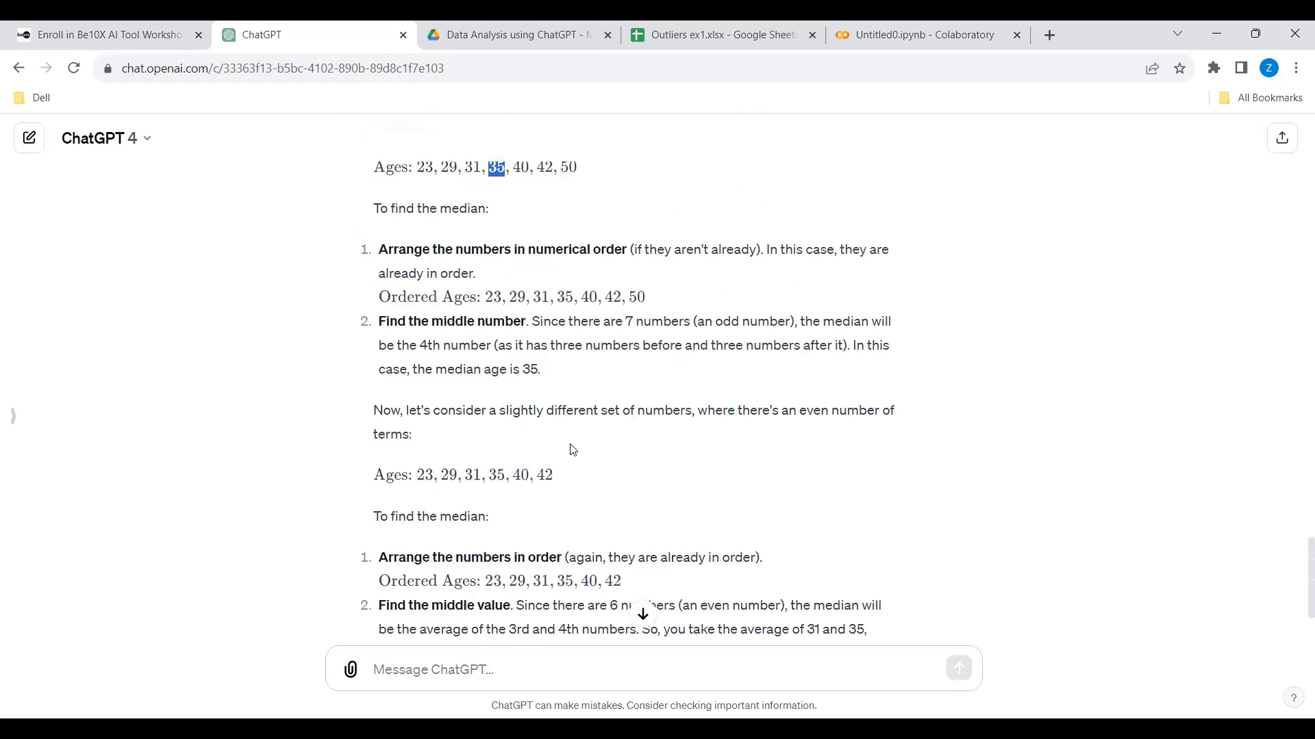
- Examine the stated median of the seven-age example against its ordered list of ages
click(387, 366)
drag(387, 367, 545, 374)
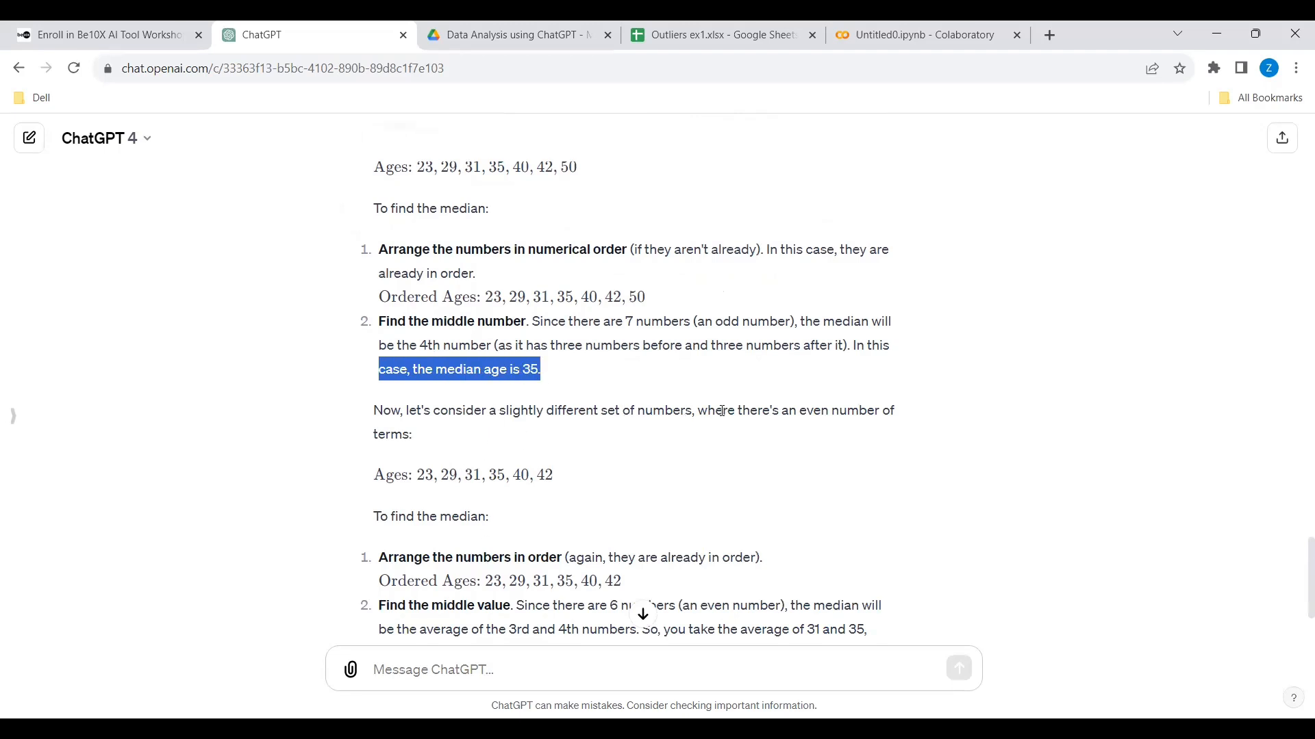
click(489, 297)
double_click(489, 297)
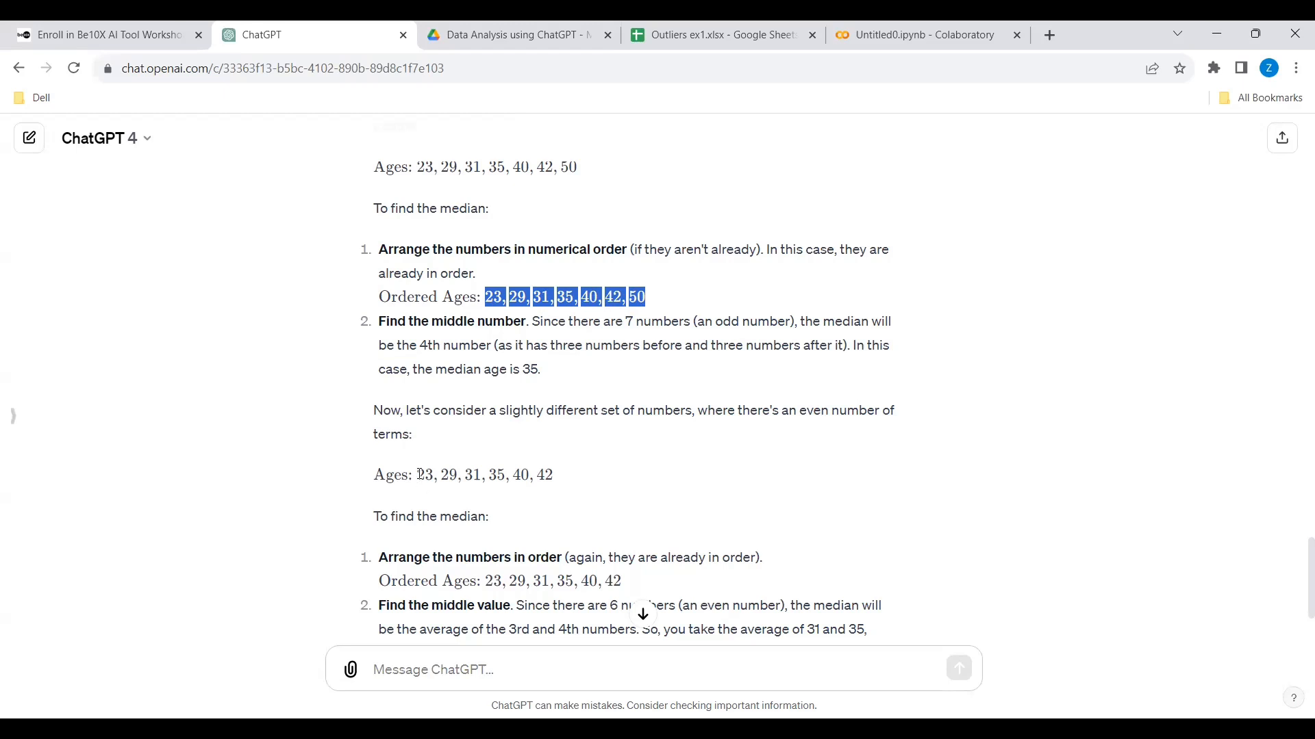
- Examine the six-age example, comparing the first and last three ages and the two middle numbers used for the median
drag(420, 475, 560, 475)
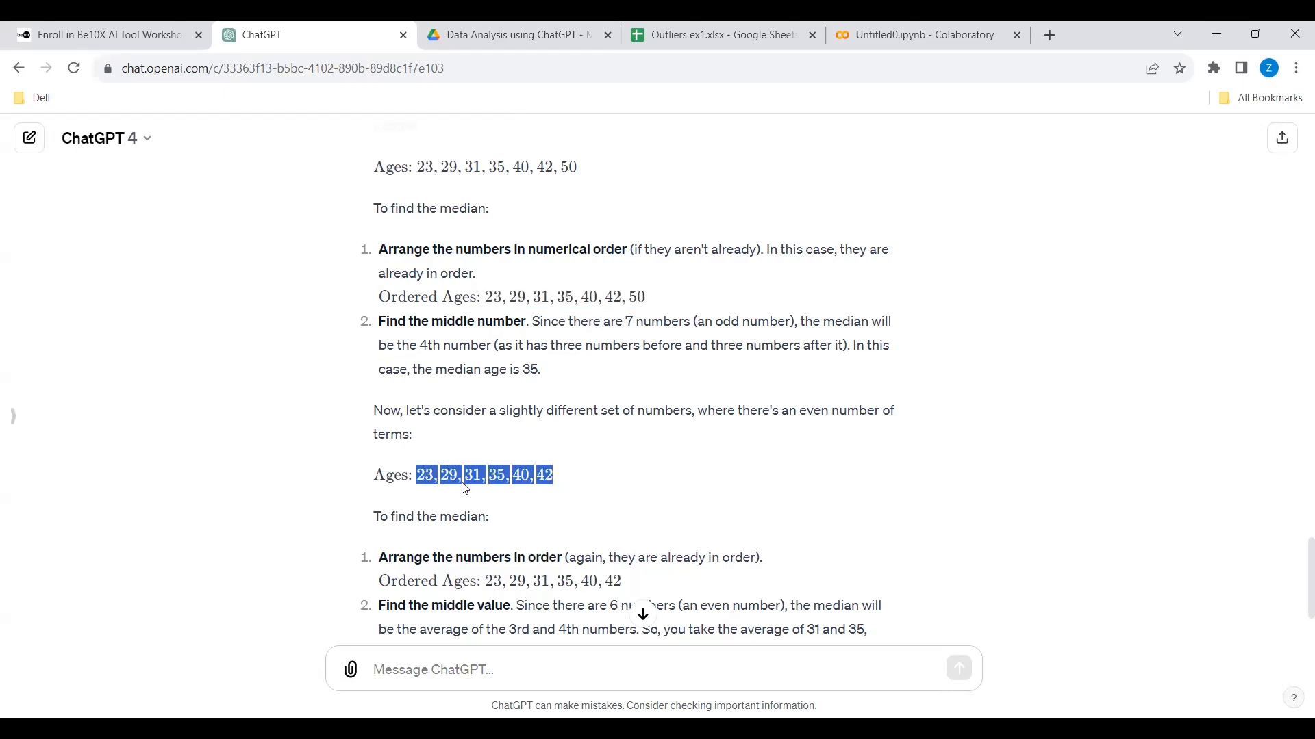
click(493, 474)
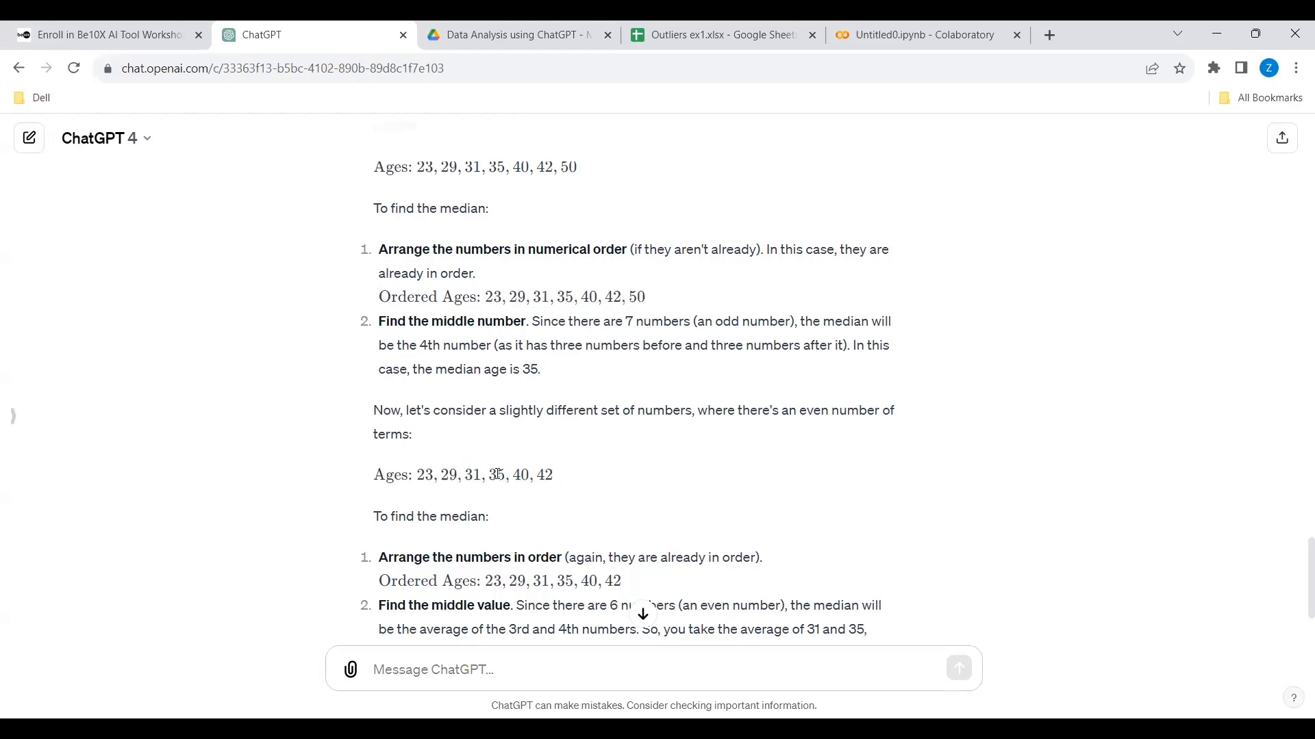
drag(415, 475, 563, 476)
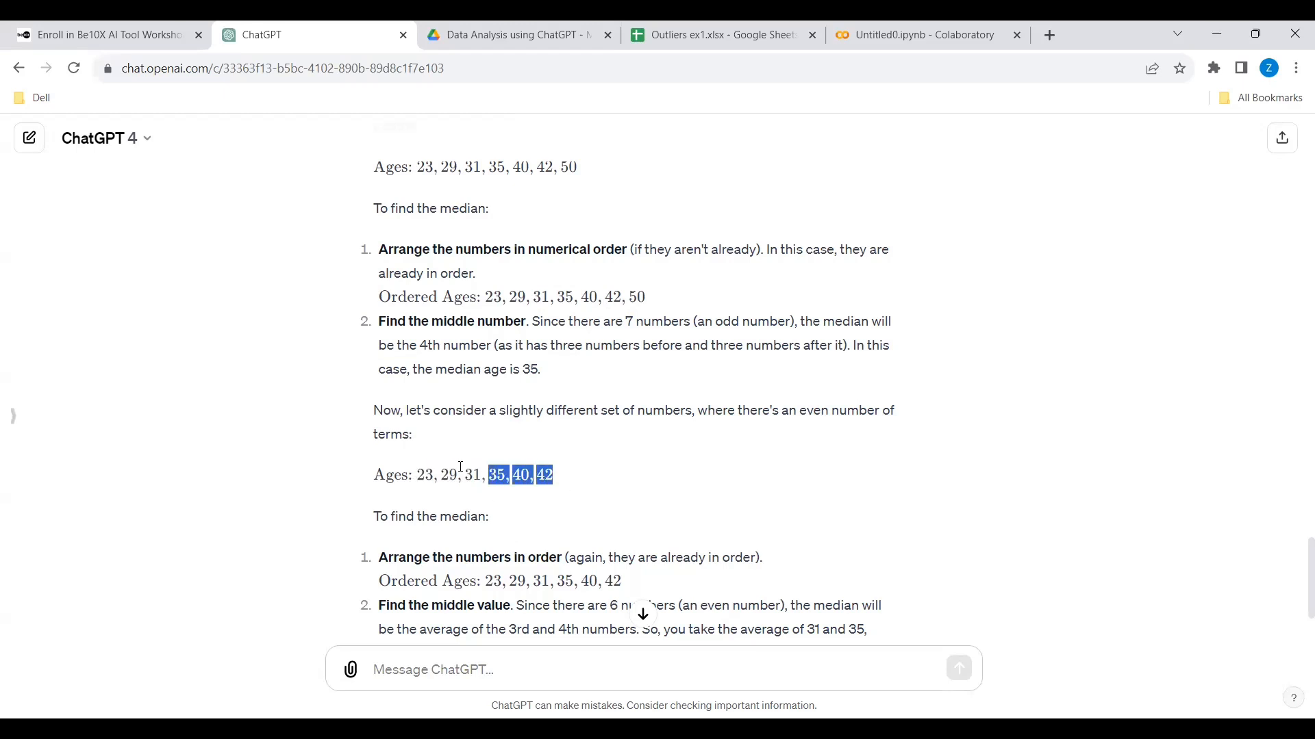
drag(419, 475, 482, 476)
scroll(555, 510, down, 3)
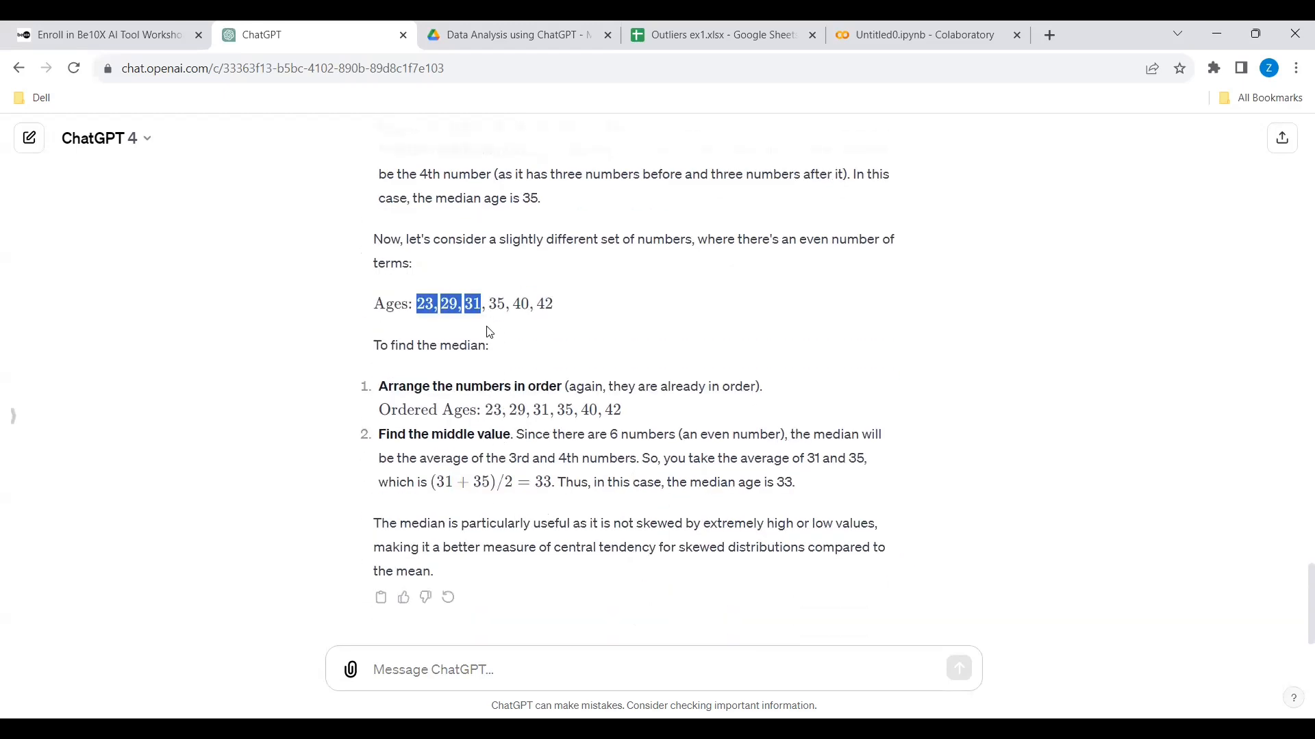
drag(466, 306, 515, 303)
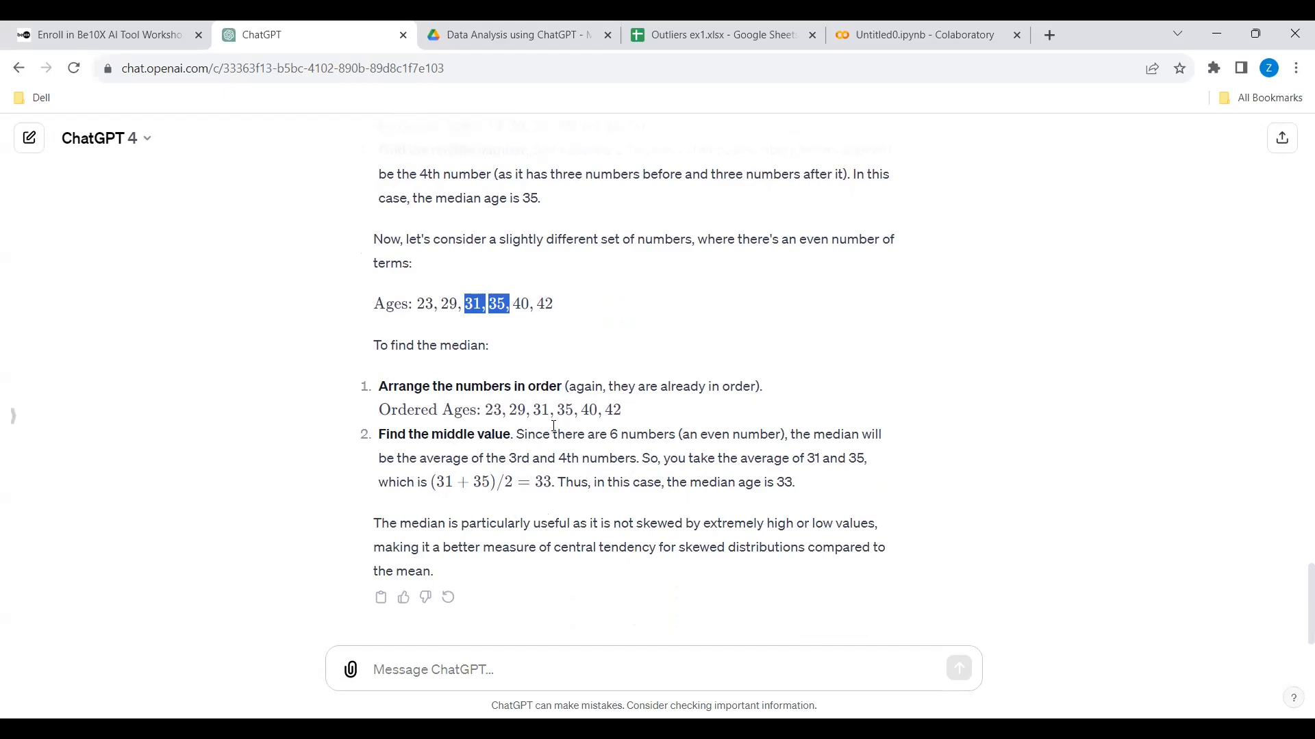
drag(541, 409, 574, 412)
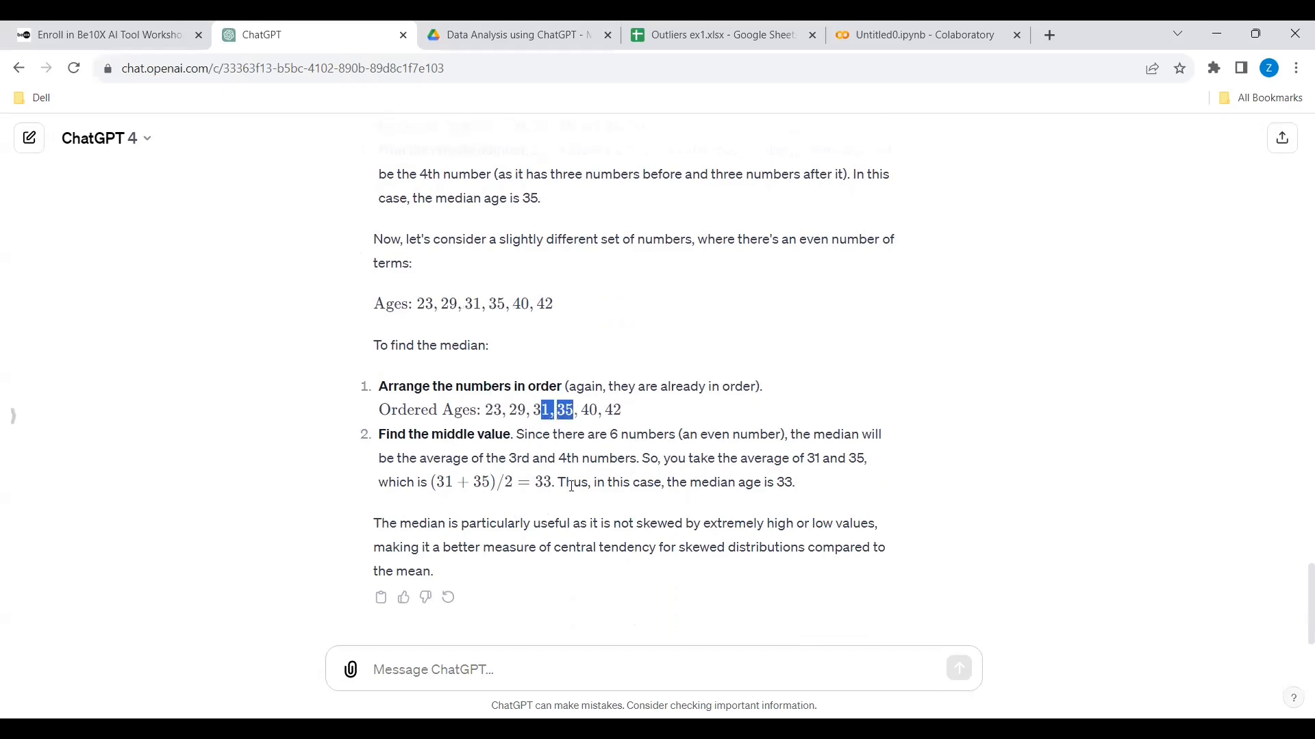